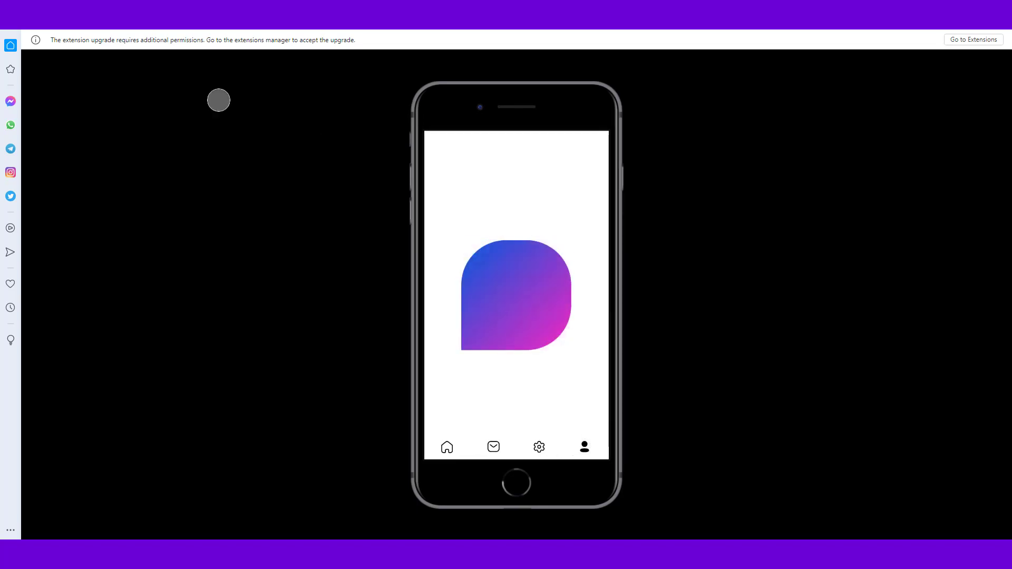
scroll(495, 247, down, 1)
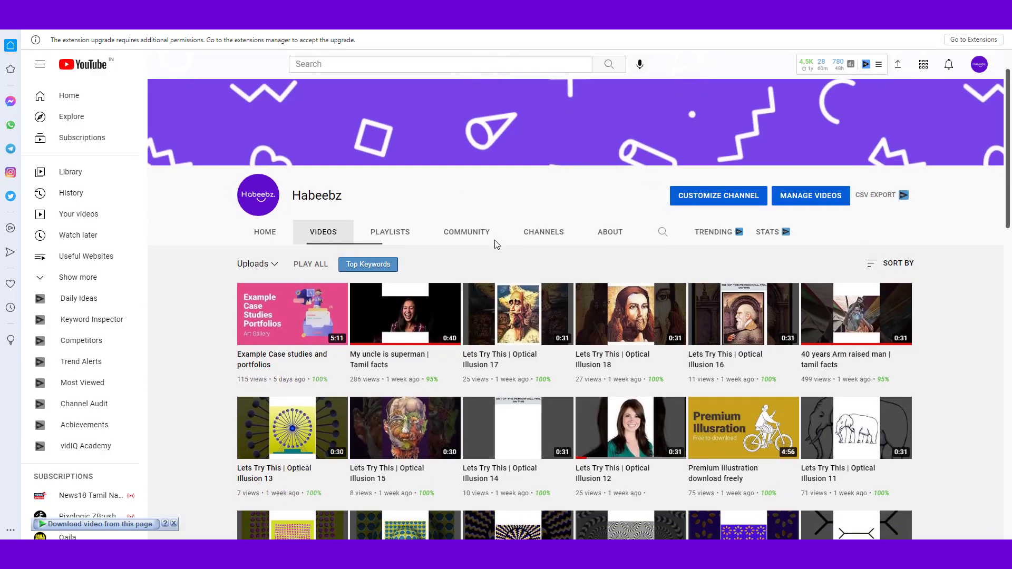
scroll(506, 274, down, 3)
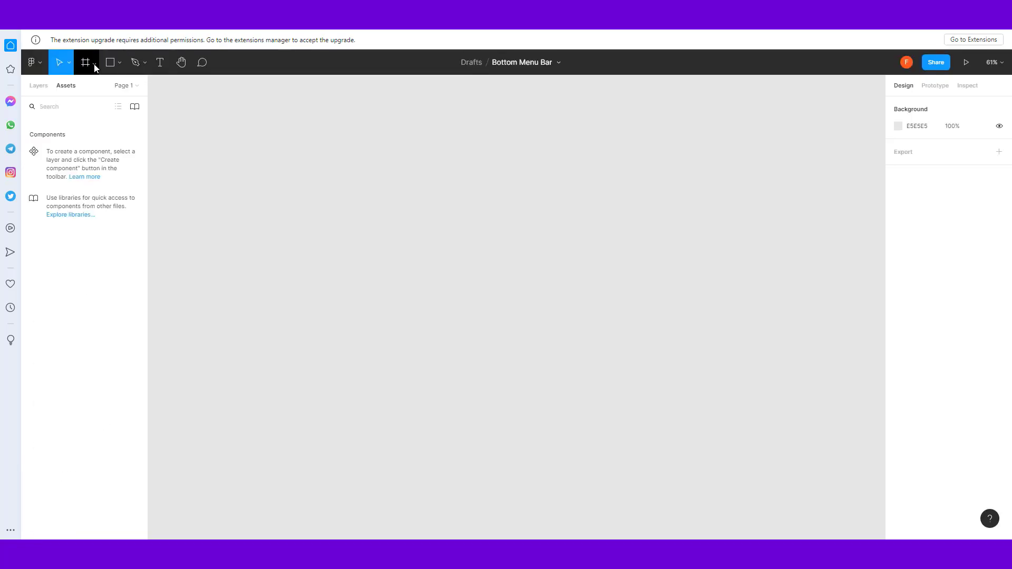
Add a blank 414×736 iPhone 8 Plus frame to the empty canvas
click(94, 65)
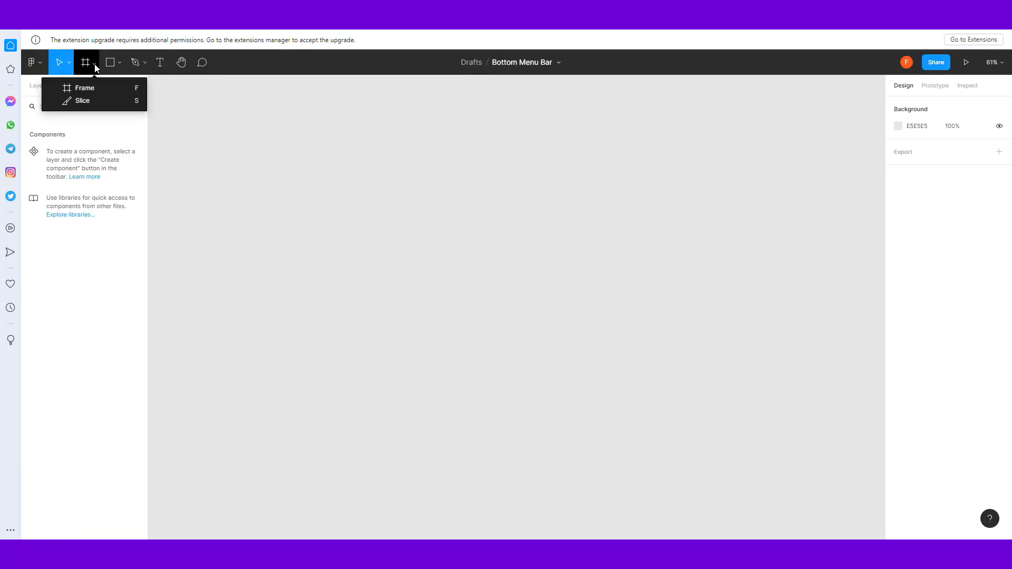
click(102, 83)
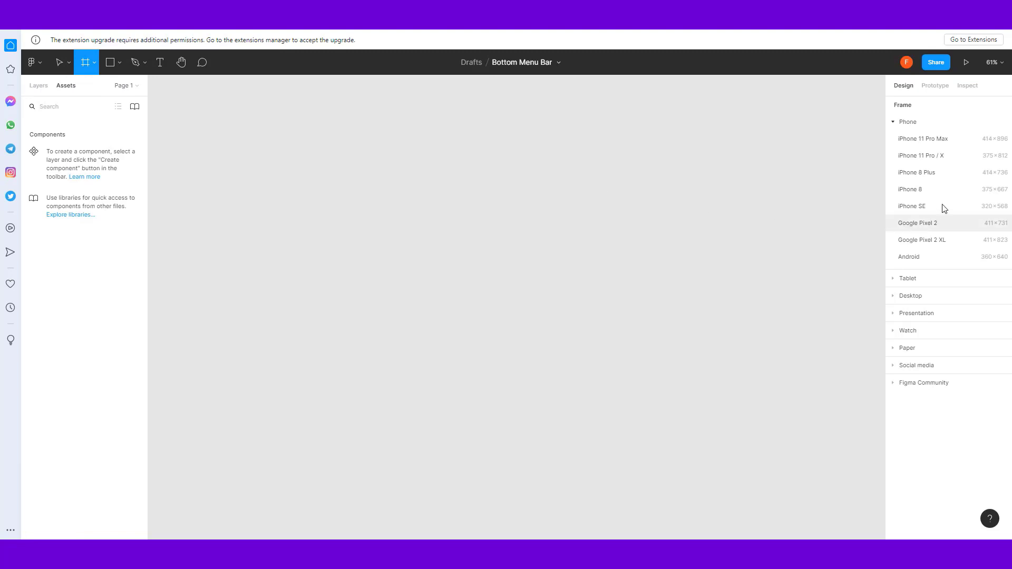
click(937, 175)
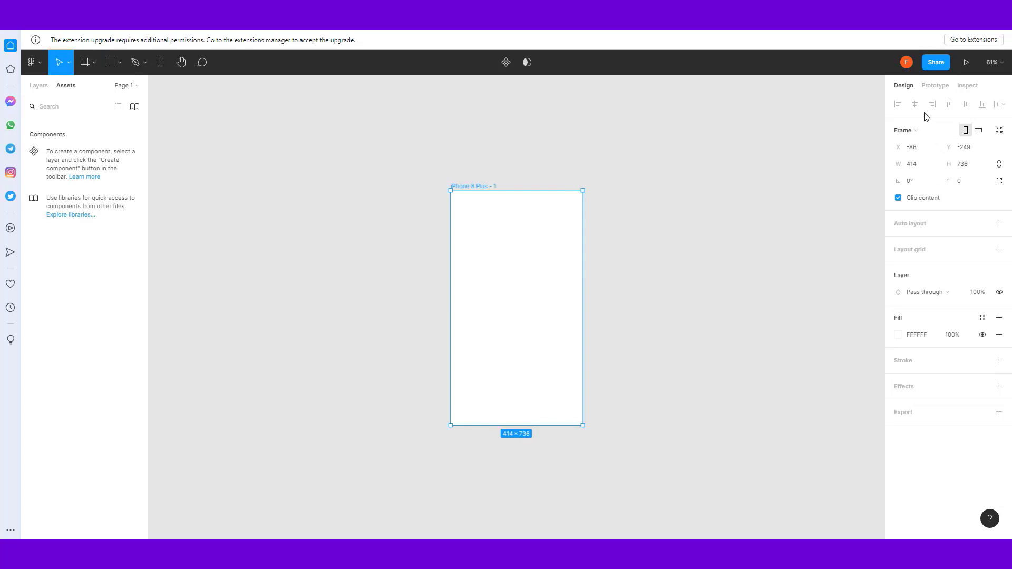
click(621, 316)
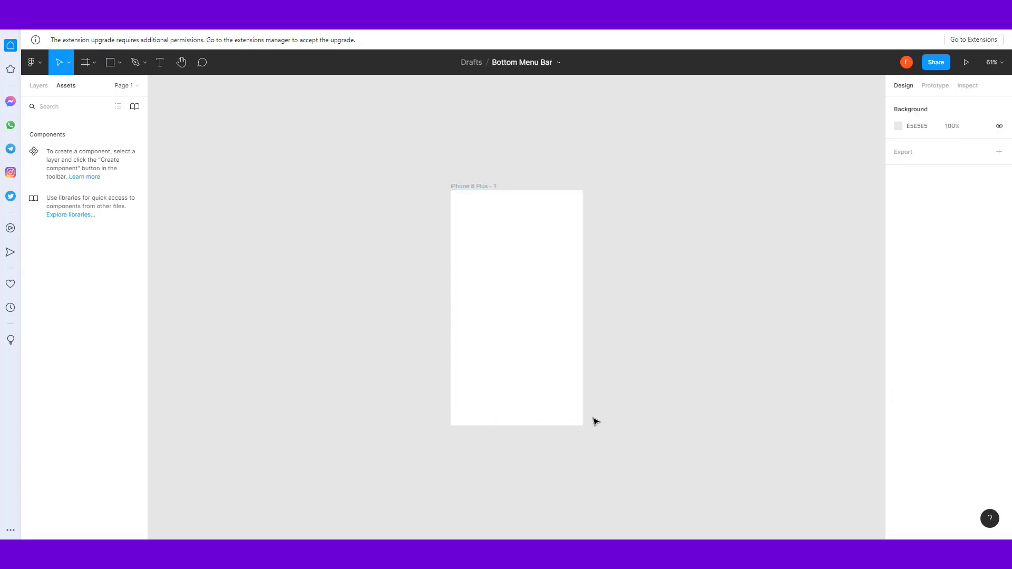
scroll(630, 391, up, 2)
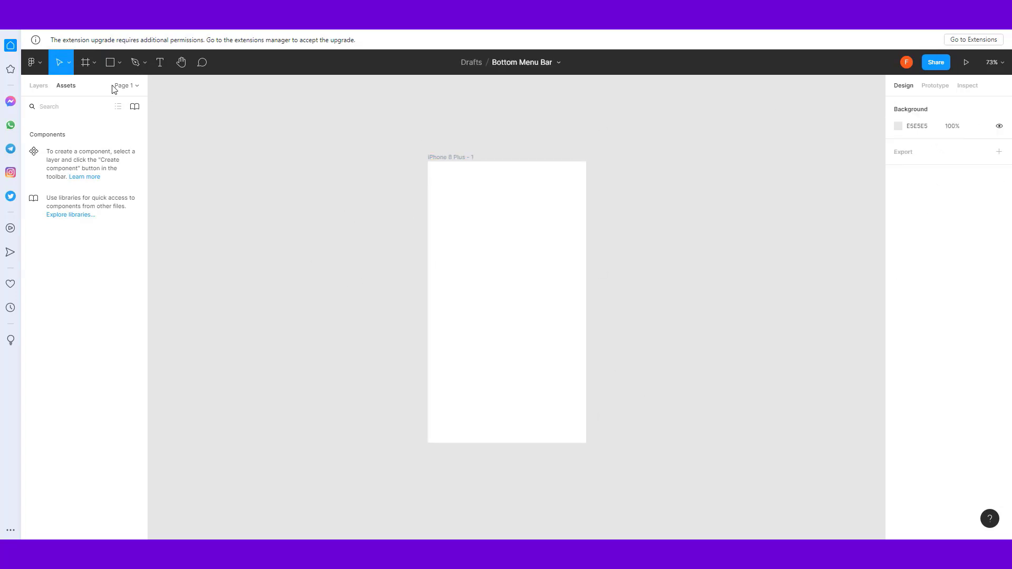
Draw a grey 56-tall rectangle bar flush along the frame's bottom edge
click(120, 66)
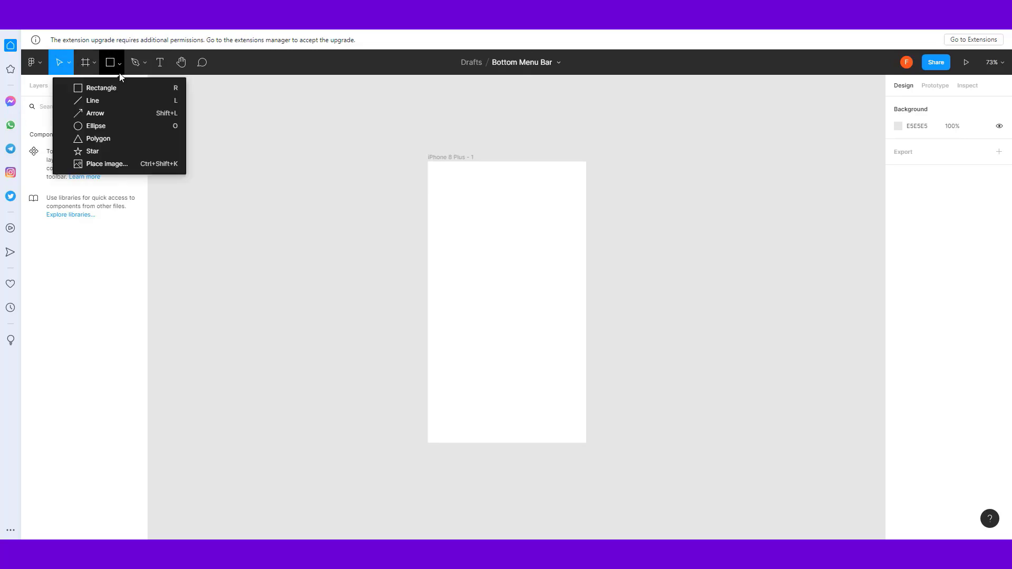
click(114, 85)
scroll(442, 427, up, 1)
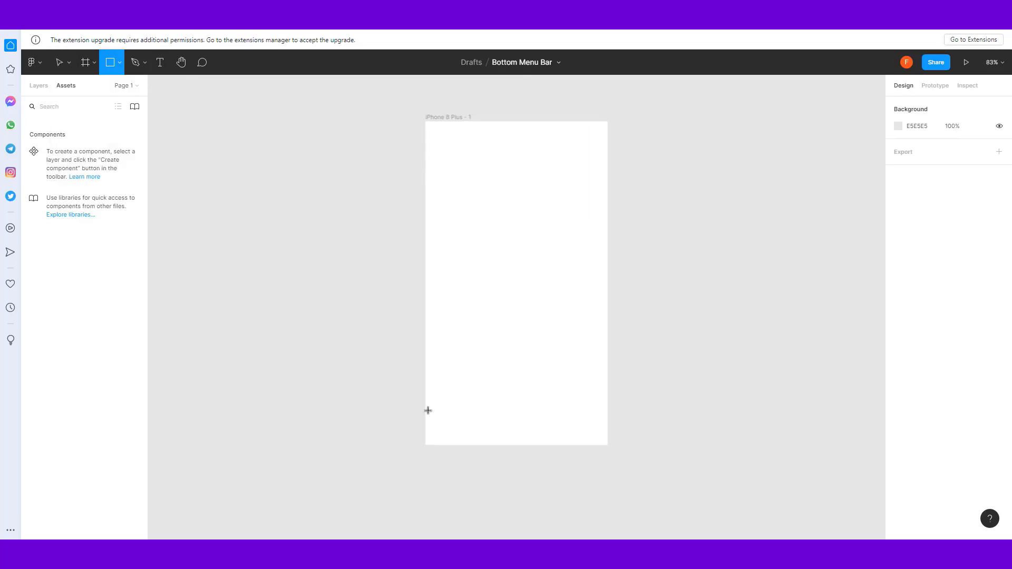
drag(426, 409, 607, 445)
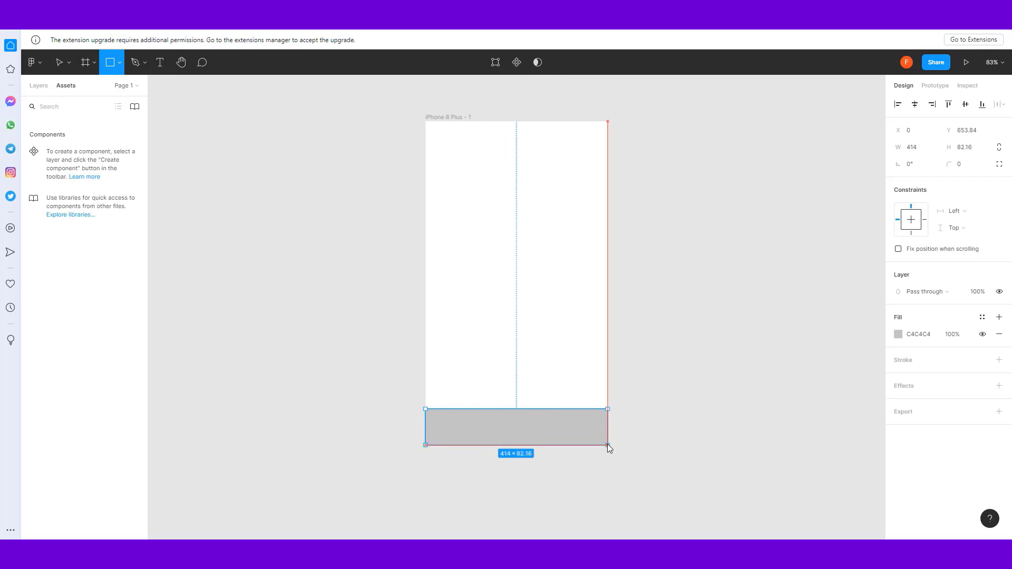
click(980, 151)
text(56)
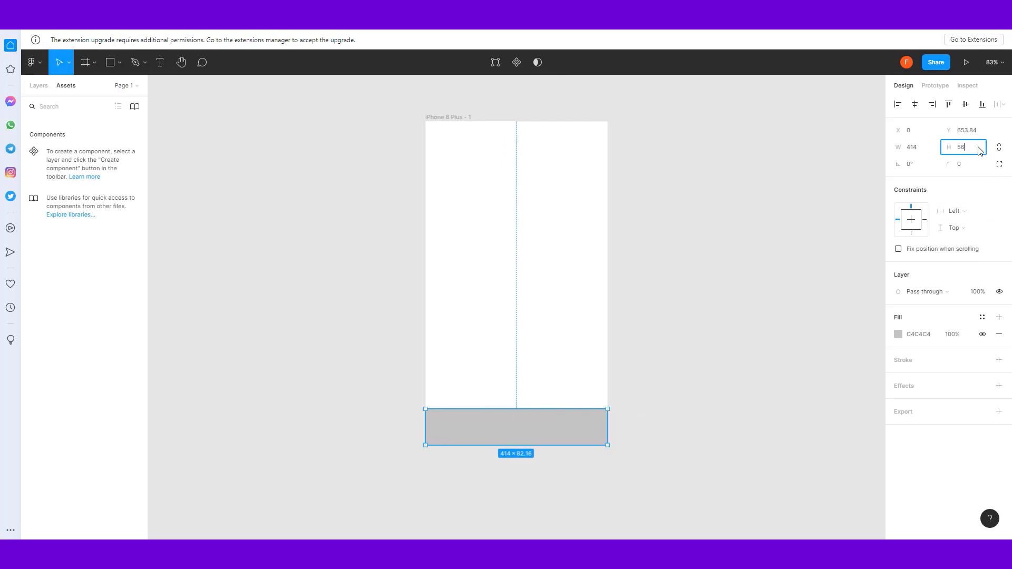
key(Return)
click(679, 432)
scroll(525, 443, up, 3)
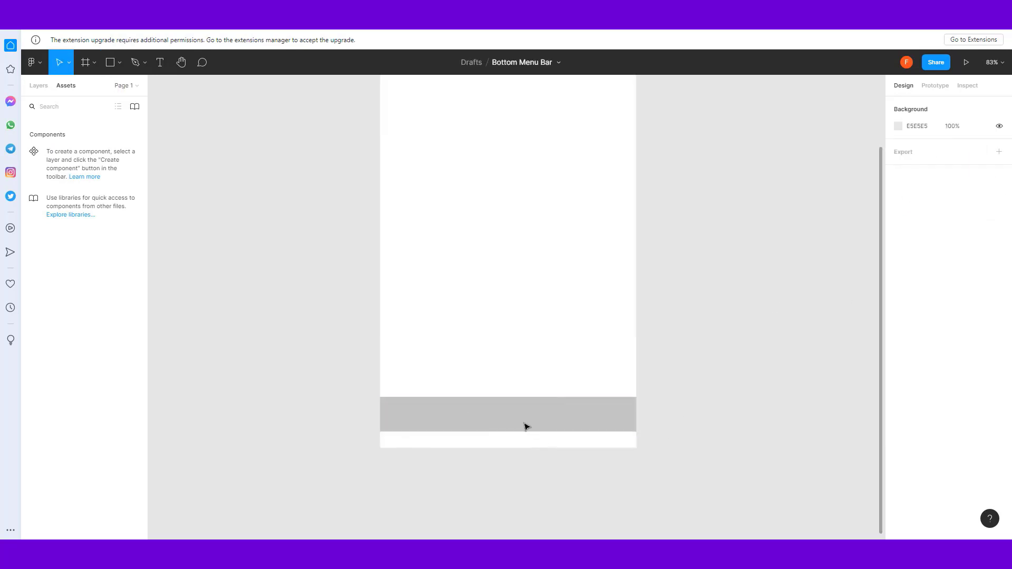
click(522, 415)
drag(522, 414, 522, 431)
Copy the bar outside the frame and narrow it to 414/4 (103.5) width
scroll(479, 429, down, 3)
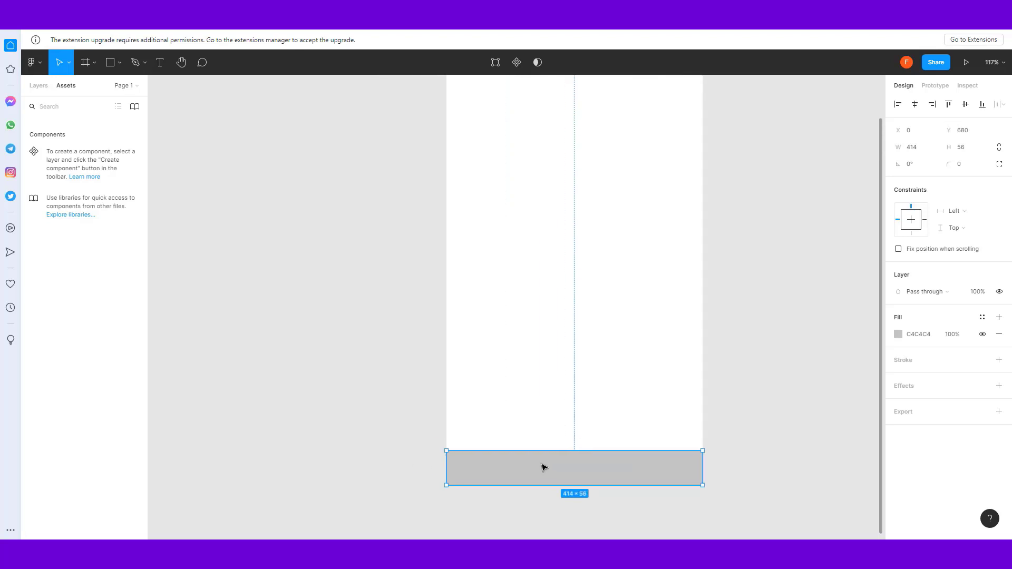
drag(559, 469, 364, 312)
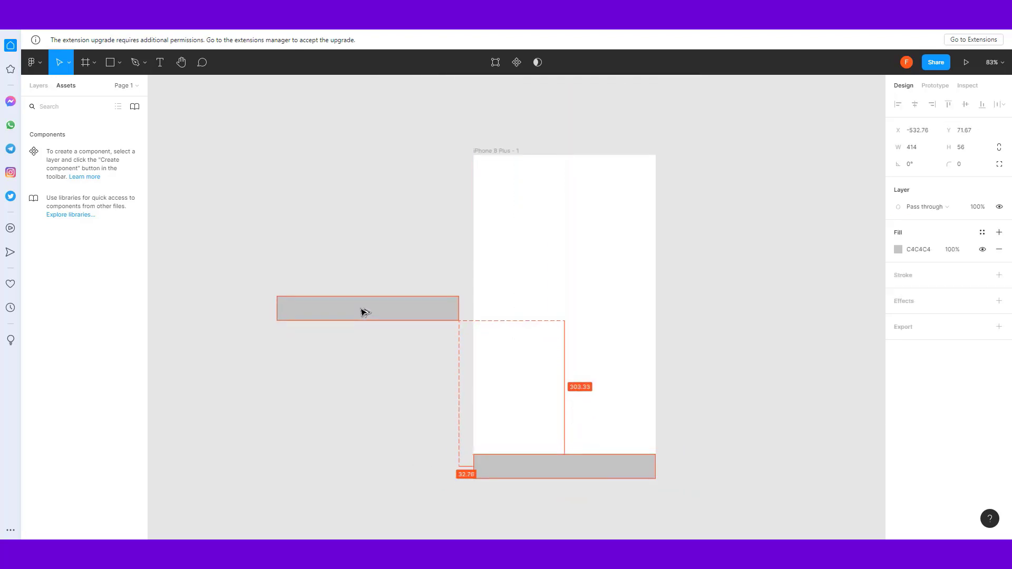
click(925, 152)
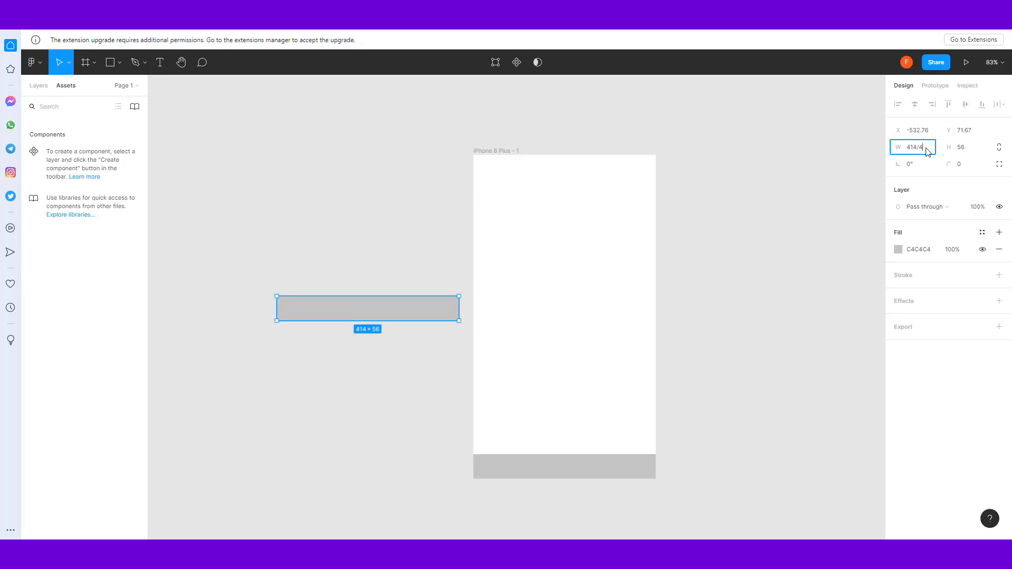
key(Return)
click(318, 346)
scroll(339, 352, up, 3)
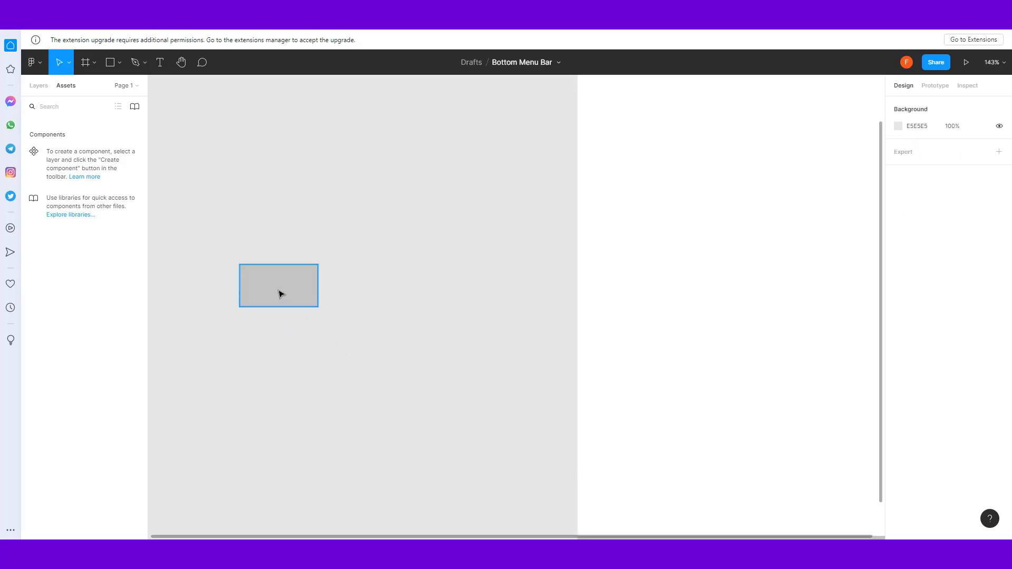
drag(278, 291, 339, 293)
click(318, 353)
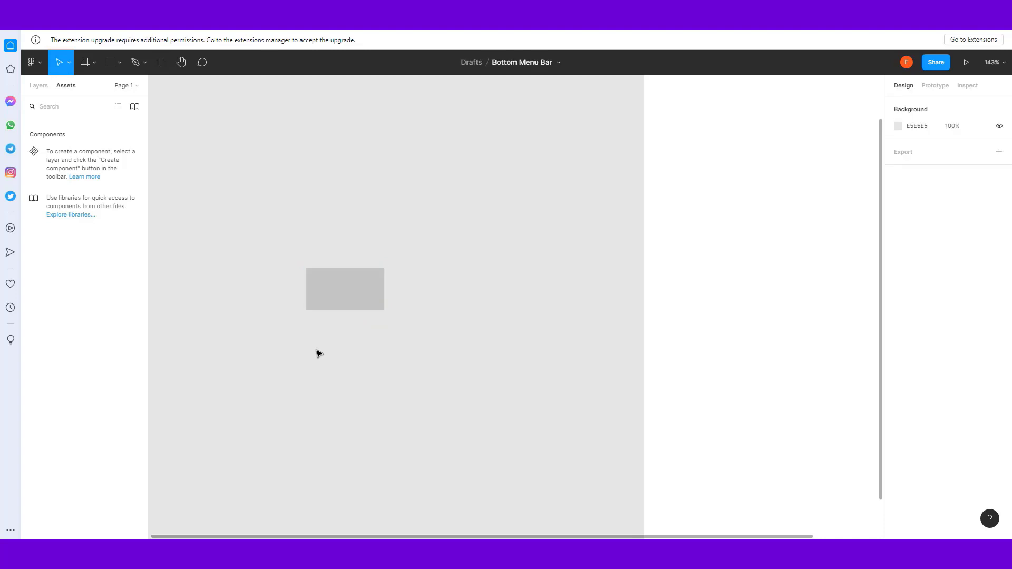
Launch the Iconly v2.3 plugin from Plugins and move its window left
click(32, 62)
mouse_move(78, 229)
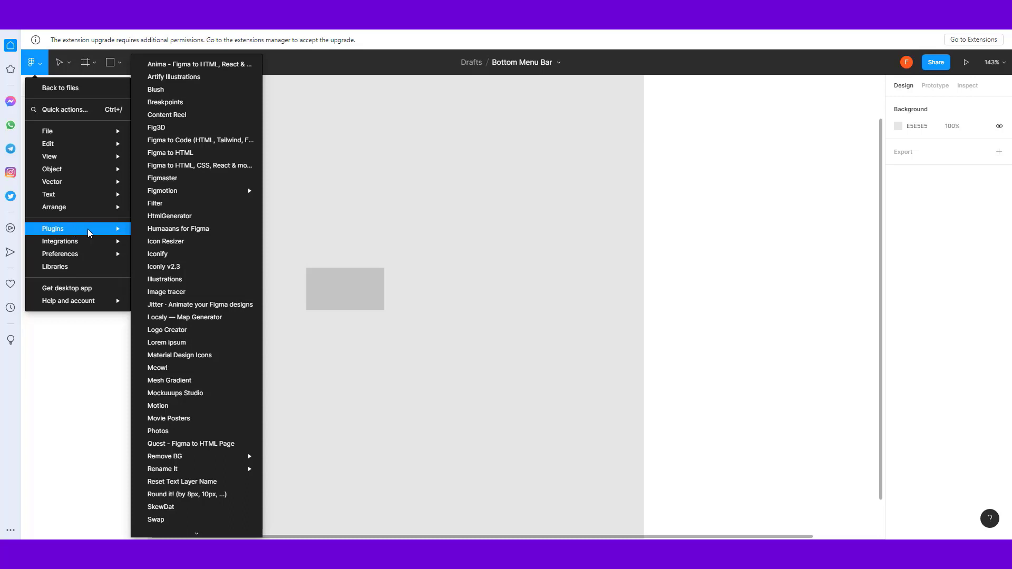
click(166, 267)
drag(251, 173, 158, 160)
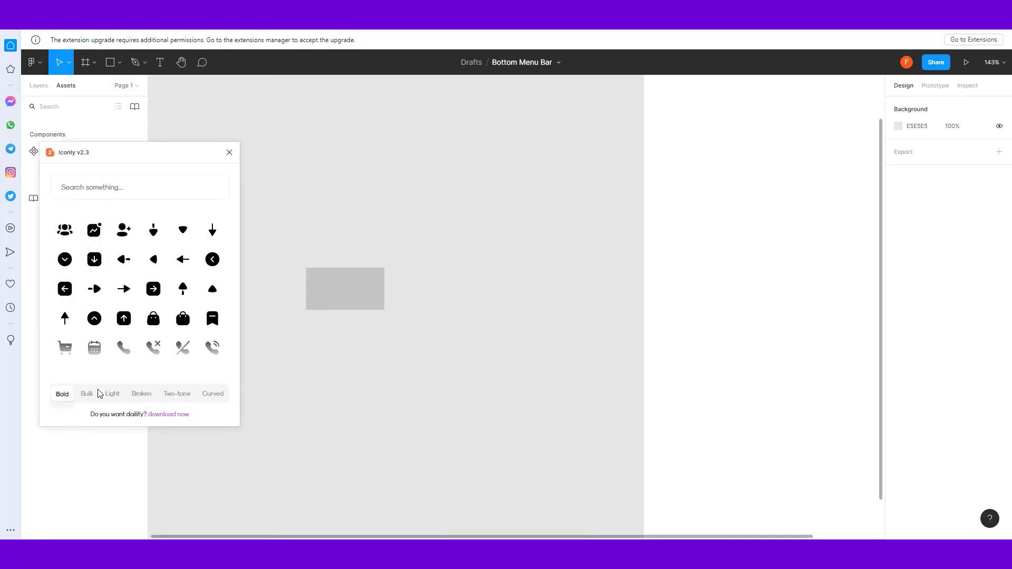
Search Iconly for 'home' and insert Bold and Light Home icons side by side
click(101, 190)
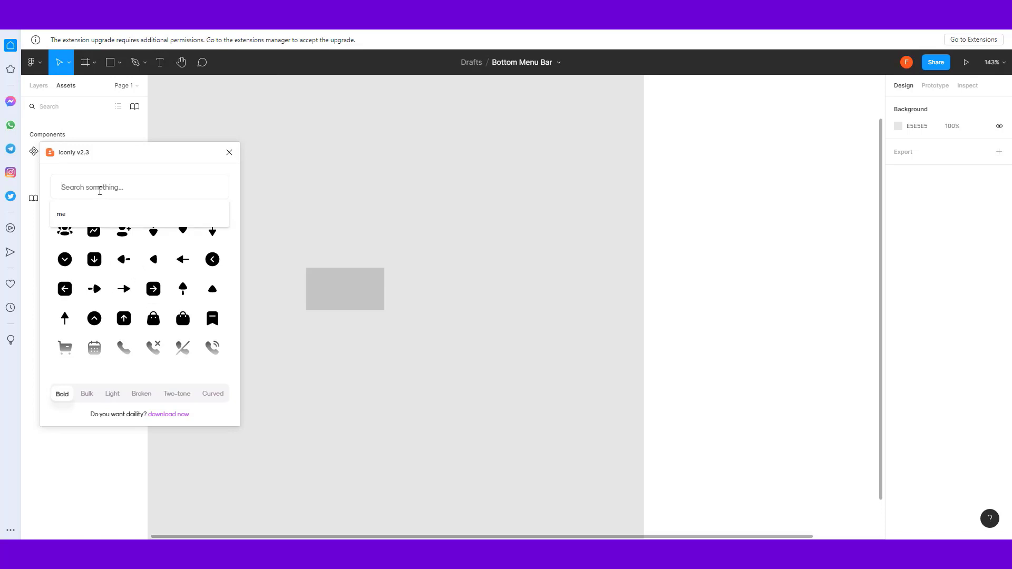
text(home)
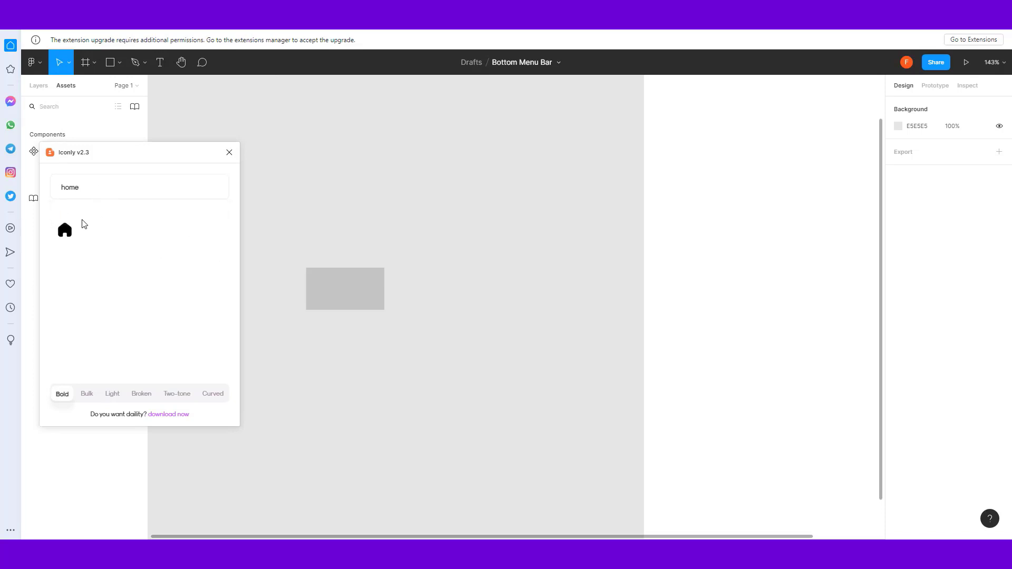
click(65, 230)
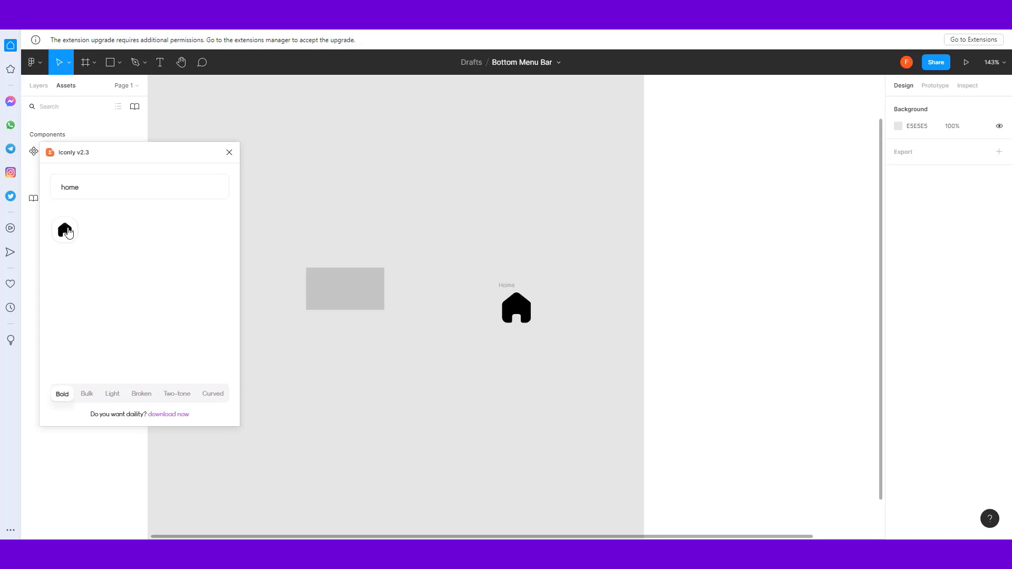
click(114, 396)
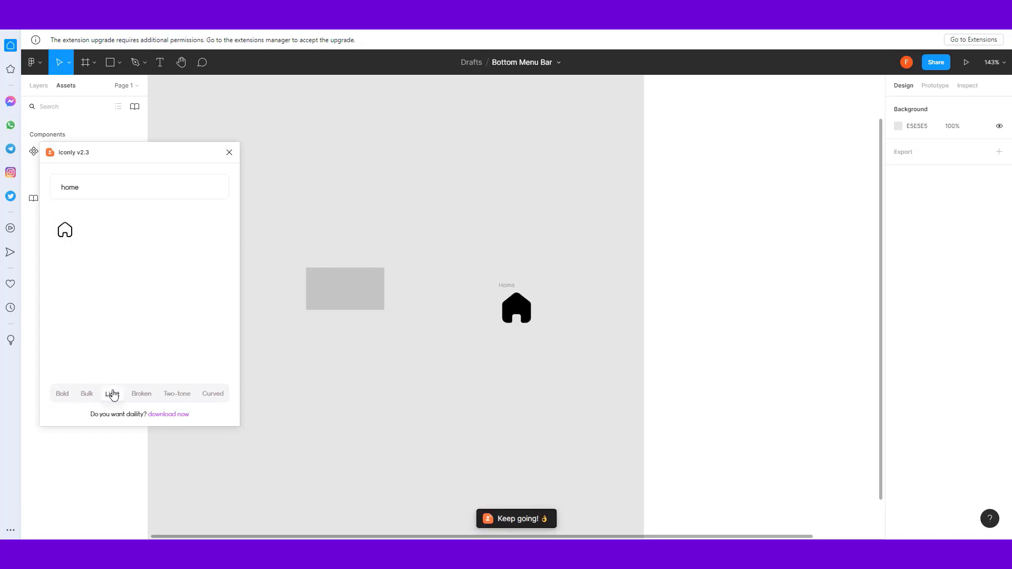
click(66, 235)
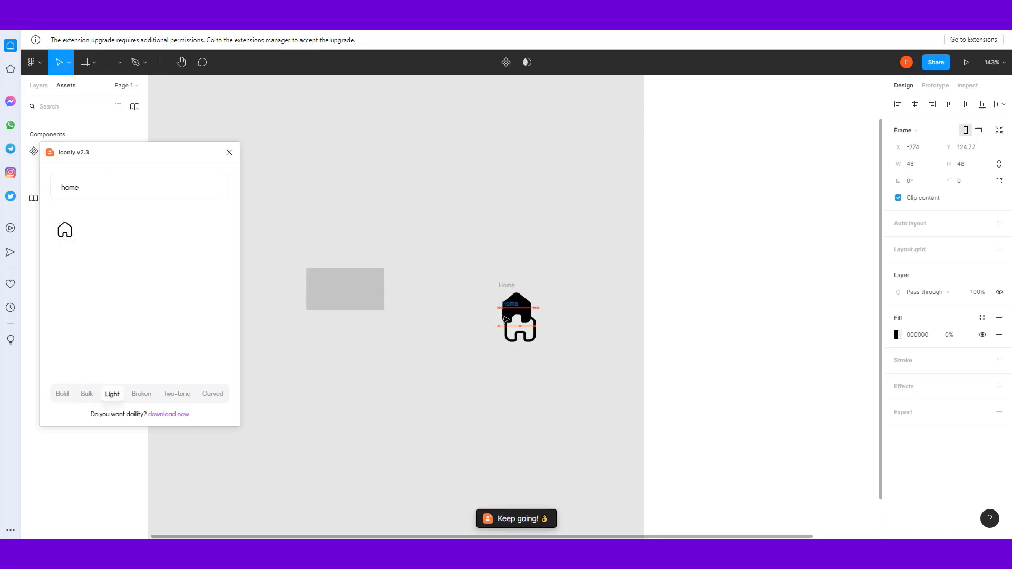
mouse_move(504, 320)
mouse_down()
mouse_move(475, 336)
mouse_move(463, 287)
mouse_up()
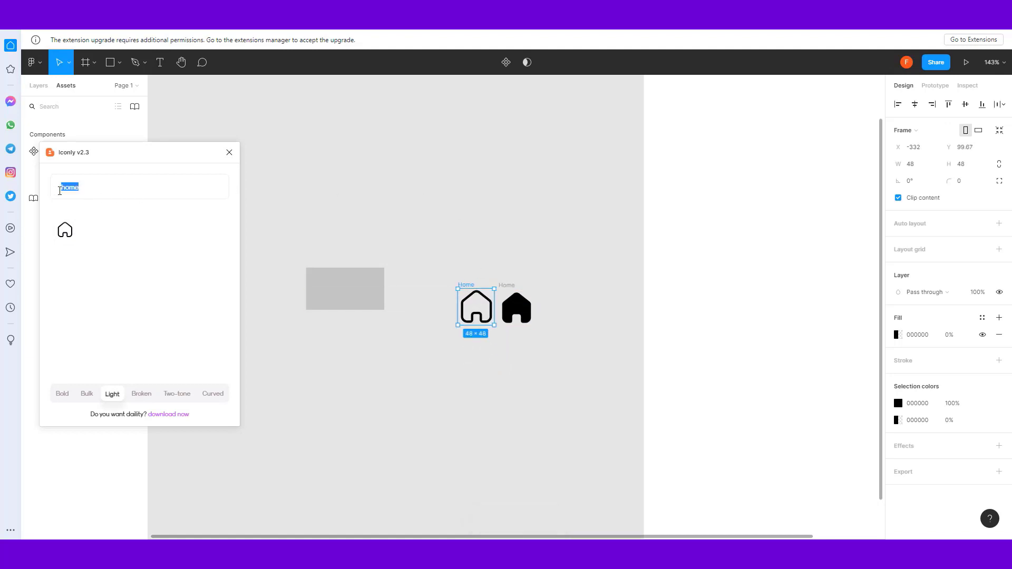
Insert Light and Bold Message icons beneath the matching Home icons
text(m)
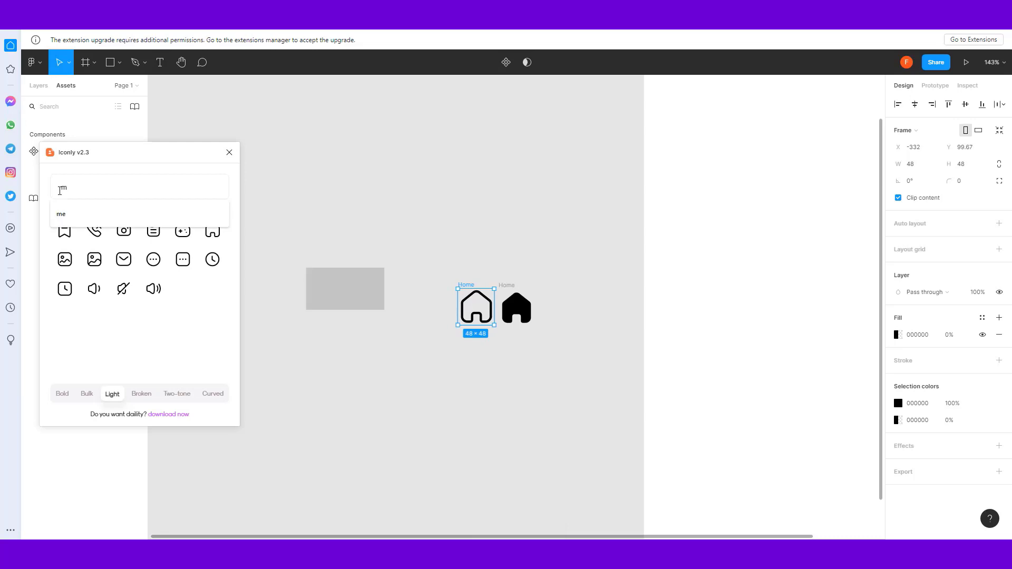
click(111, 208)
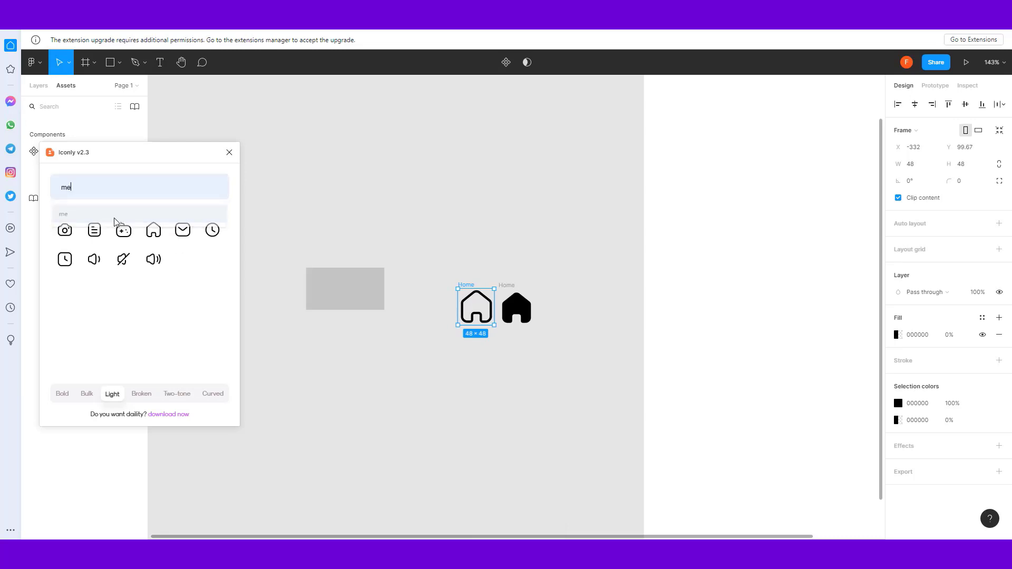
click(180, 233)
drag(510, 288, 470, 350)
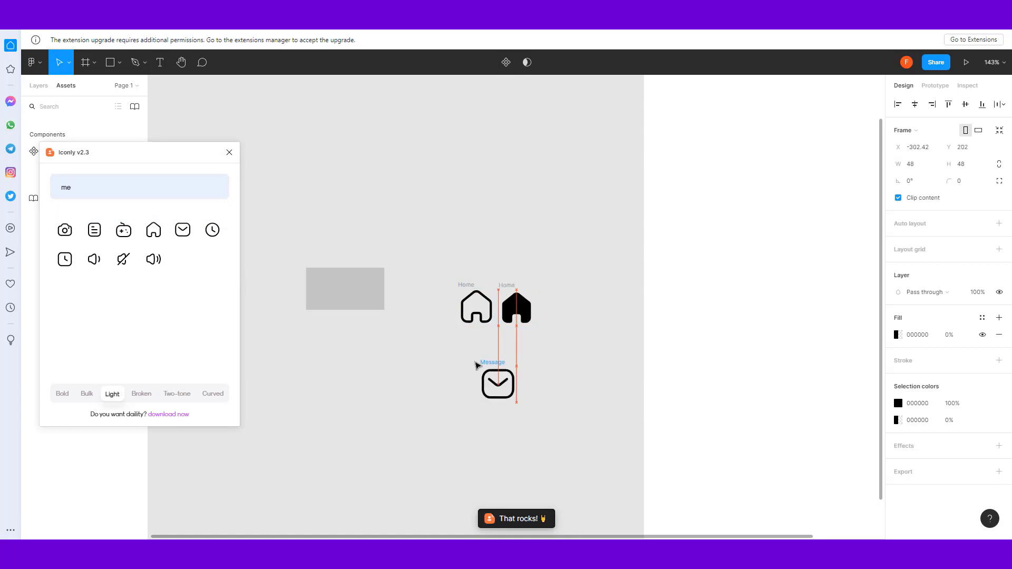
click(60, 394)
click(183, 230)
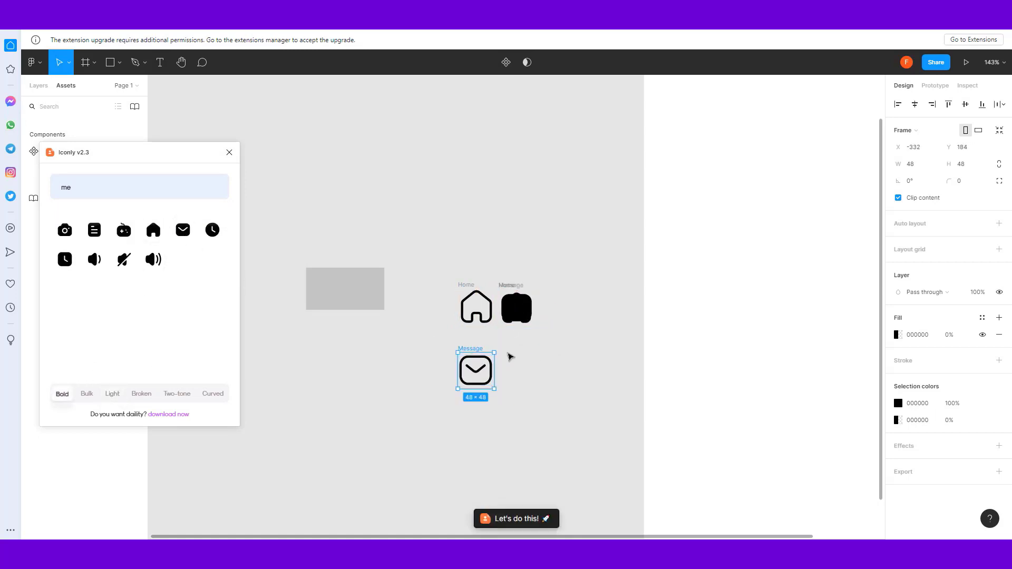
drag(529, 305, 529, 367)
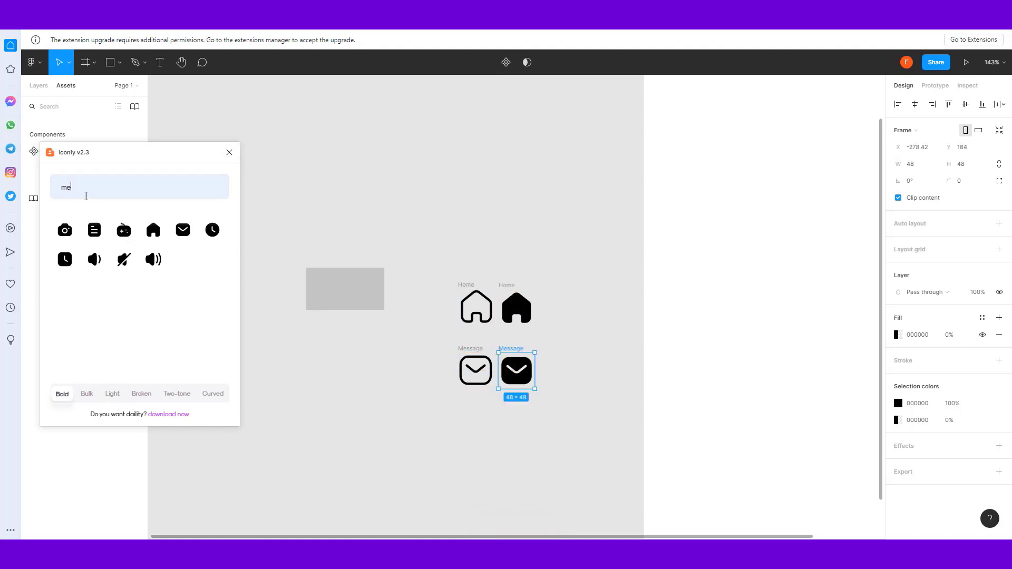
drag(86, 196, 51, 194)
Search 'set' and place Bold and Light Setting gear icons below the Message icons
text(set)
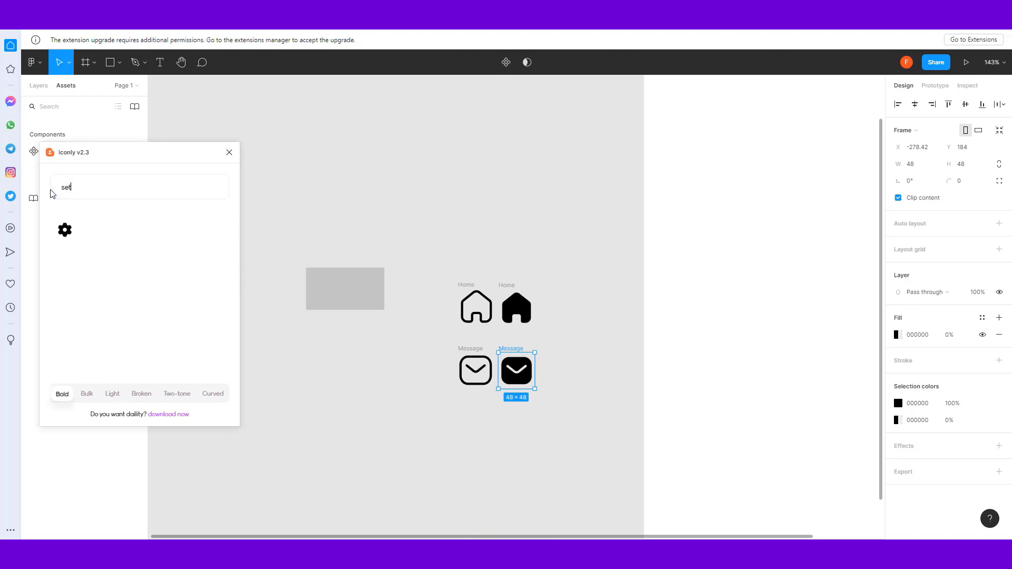
click(58, 237)
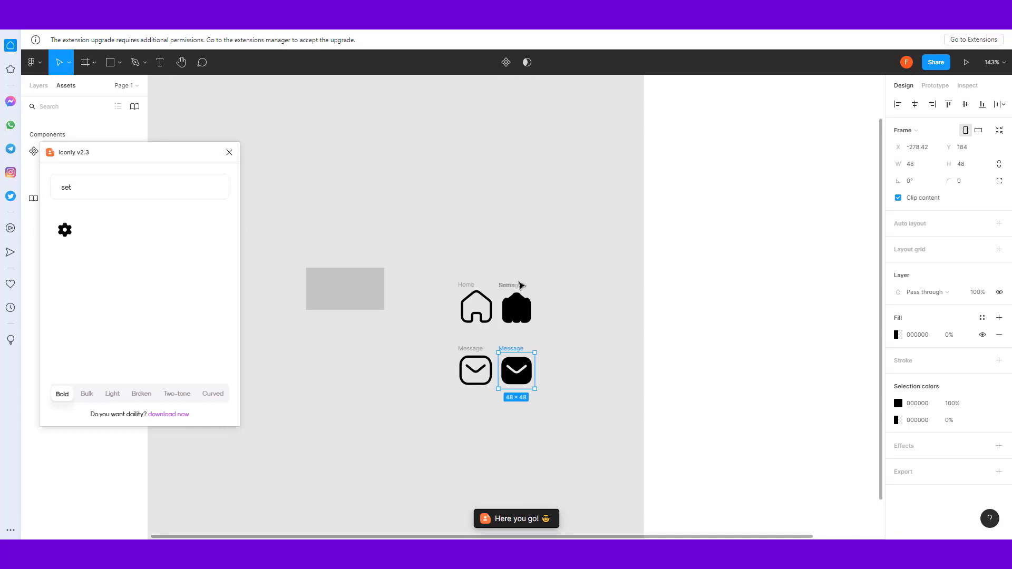
drag(520, 286, 470, 402)
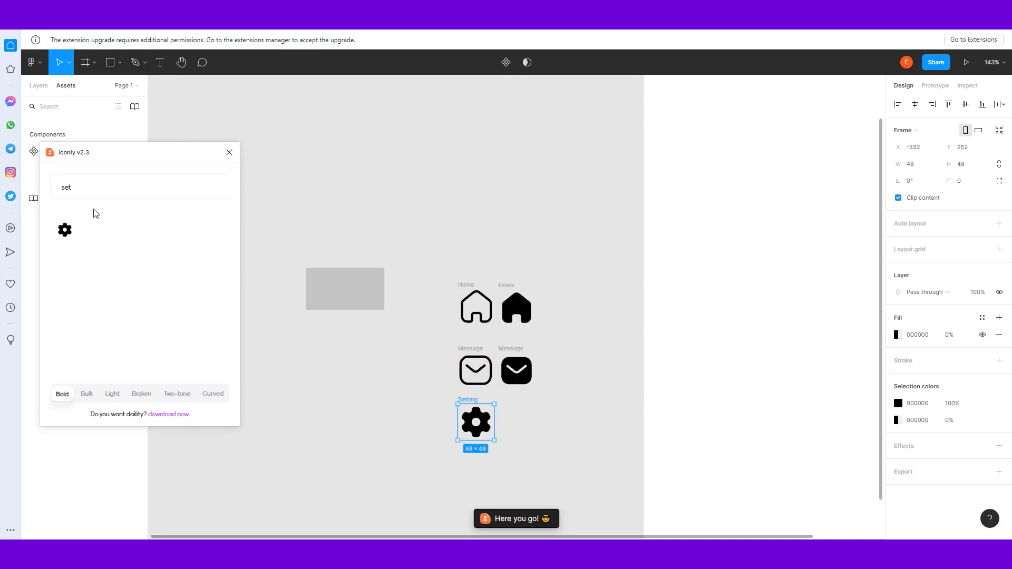
click(111, 396)
click(70, 238)
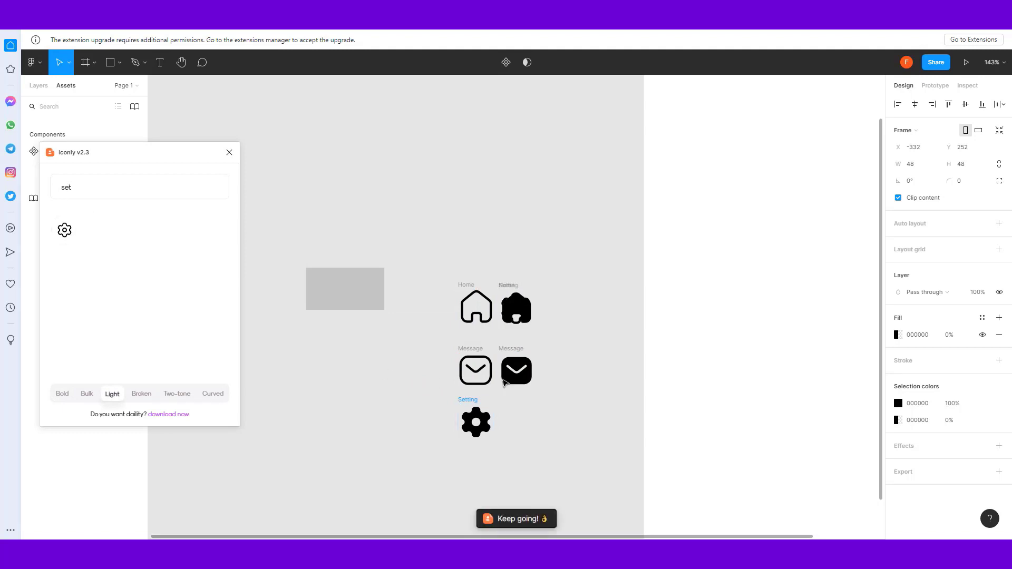
mouse_move(503, 289)
mouse_down()
mouse_move(514, 411)
mouse_move(497, 404)
mouse_up()
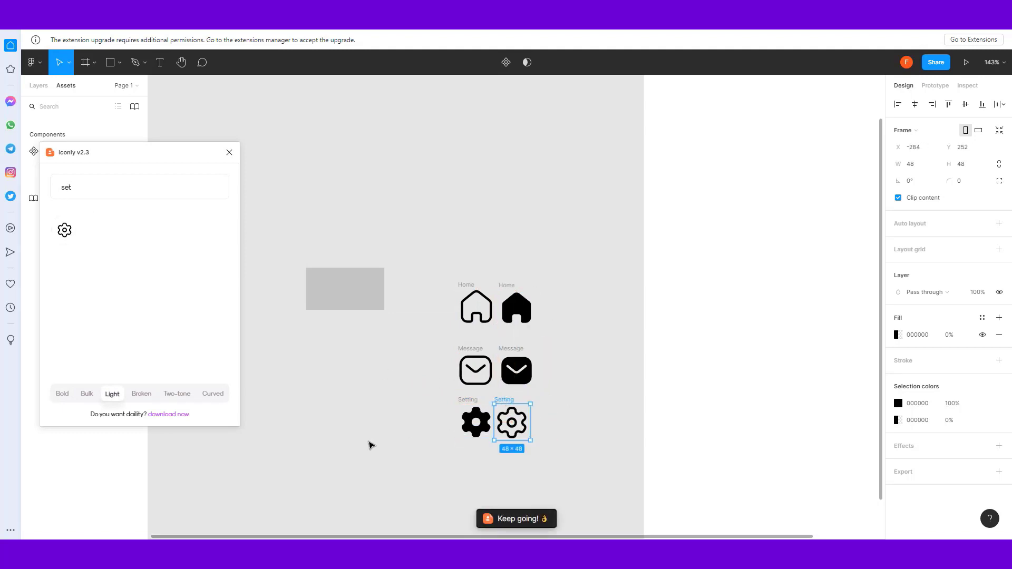
Search 'pro' and place Light and Bold Profile icons stacked together
click(86, 181)
text(pro)
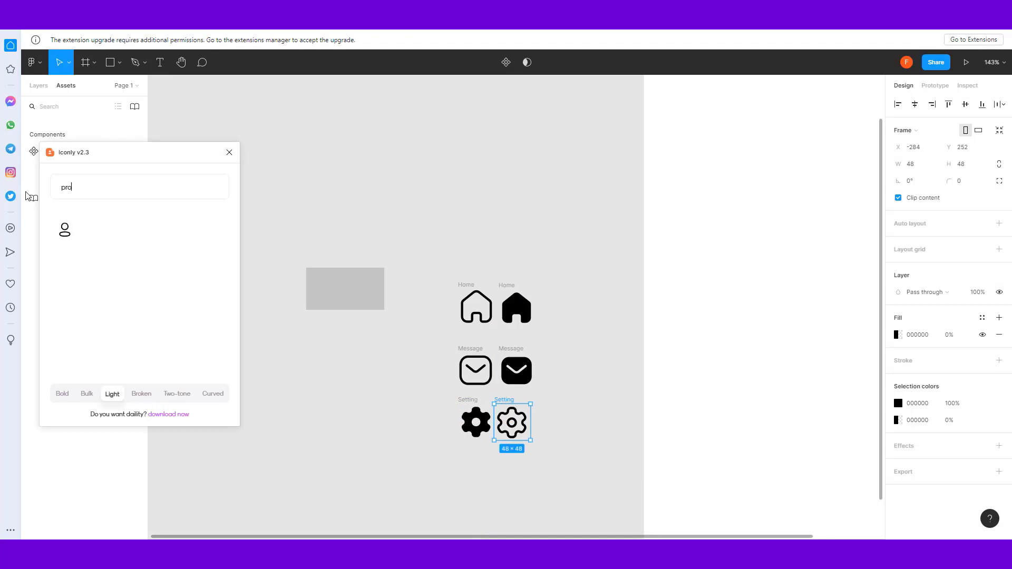
click(65, 243)
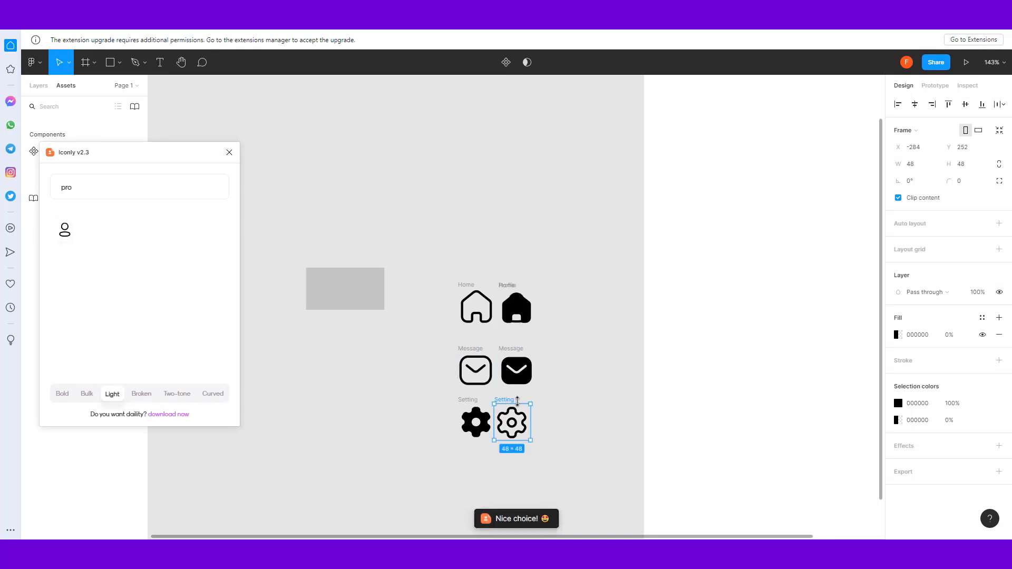
drag(515, 286, 412, 372)
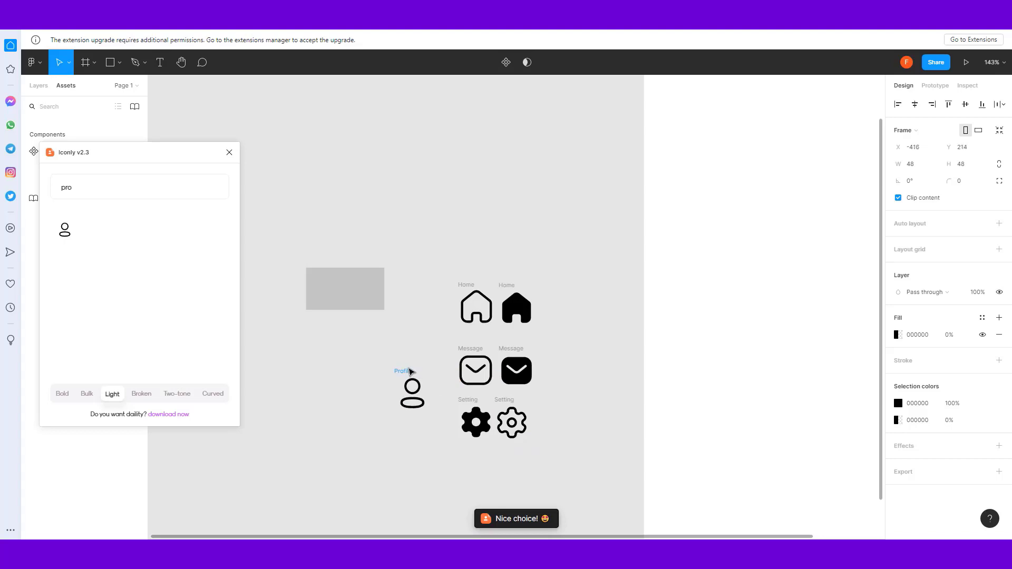
click(63, 394)
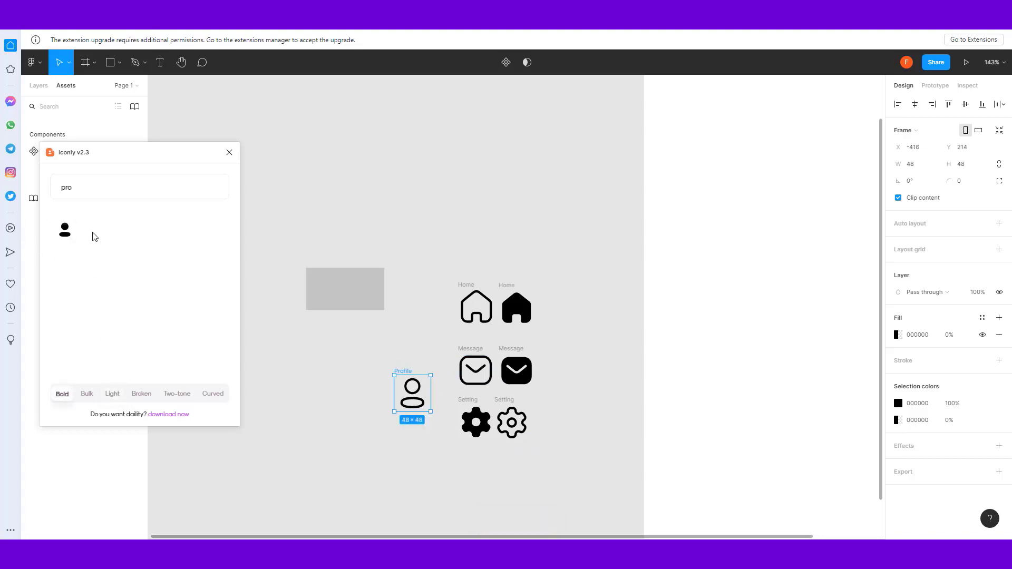
mouse_move(64, 237)
mouse_down()
mouse_move(388, 450)
mouse_move(402, 426)
mouse_up()
click(352, 396)
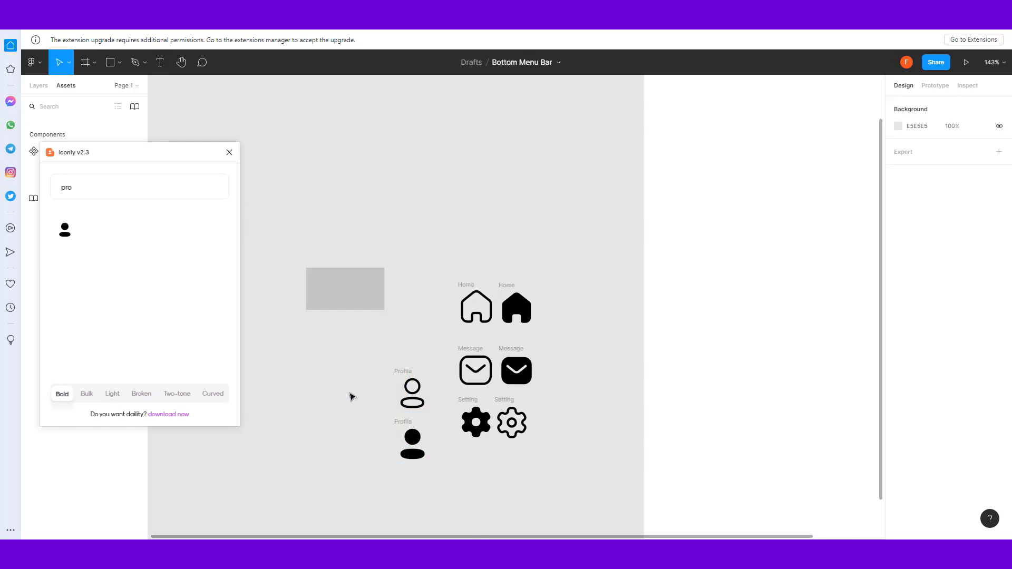
Close Iconly and line up the outline Home, Message, Setting and Profile icons in one row
click(230, 152)
drag(414, 377, 302, 409)
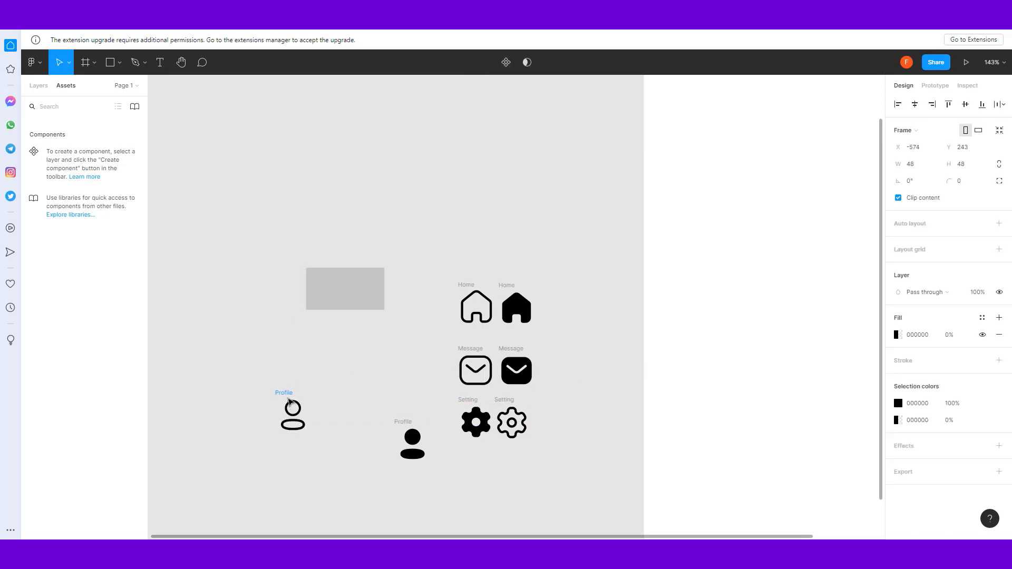
drag(504, 404, 336, 407)
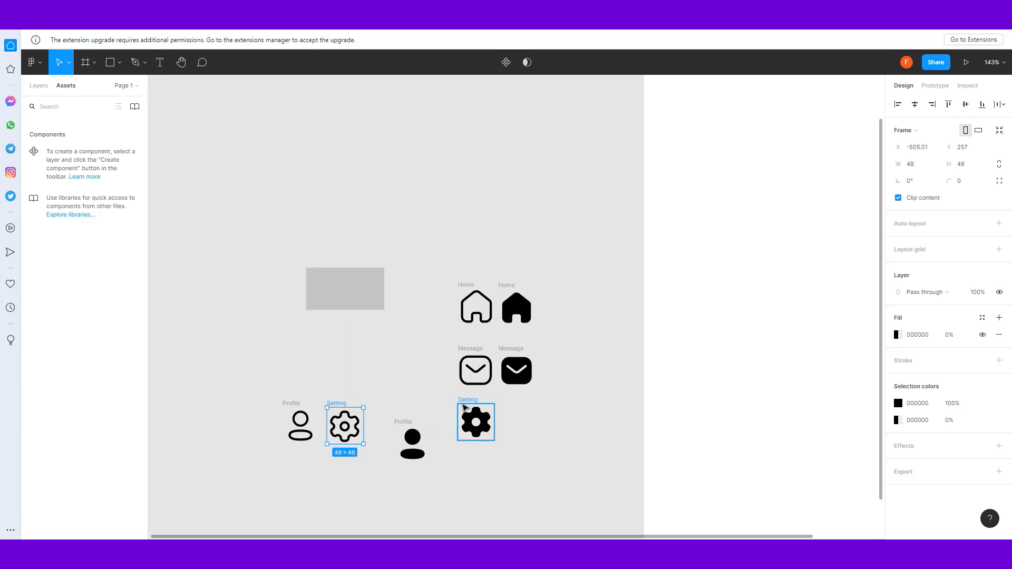
drag(472, 410, 448, 436)
drag(474, 350, 249, 406)
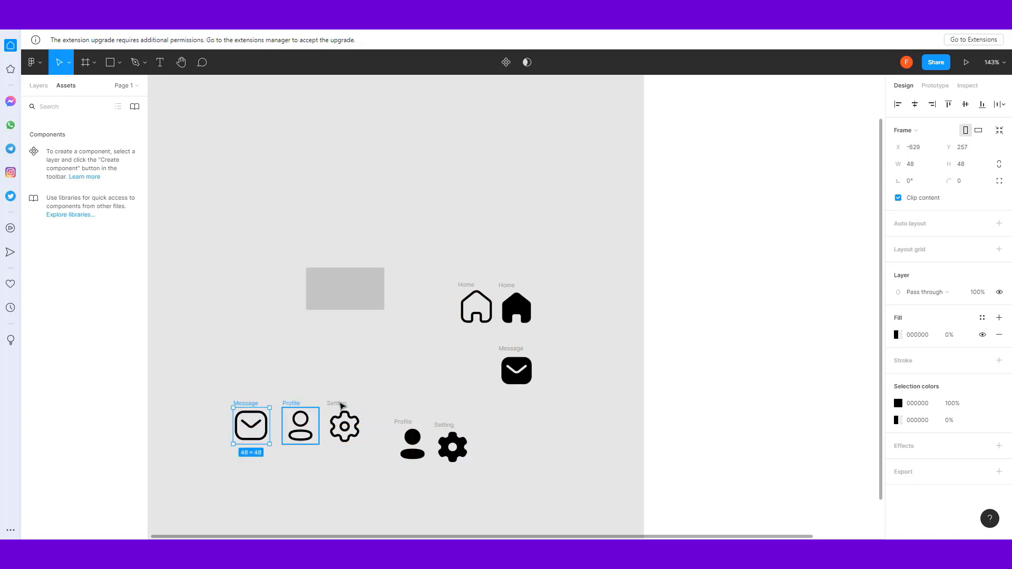
mouse_move(291, 403)
mouse_down()
mouse_move(373, 405)
mouse_move(288, 405)
mouse_up()
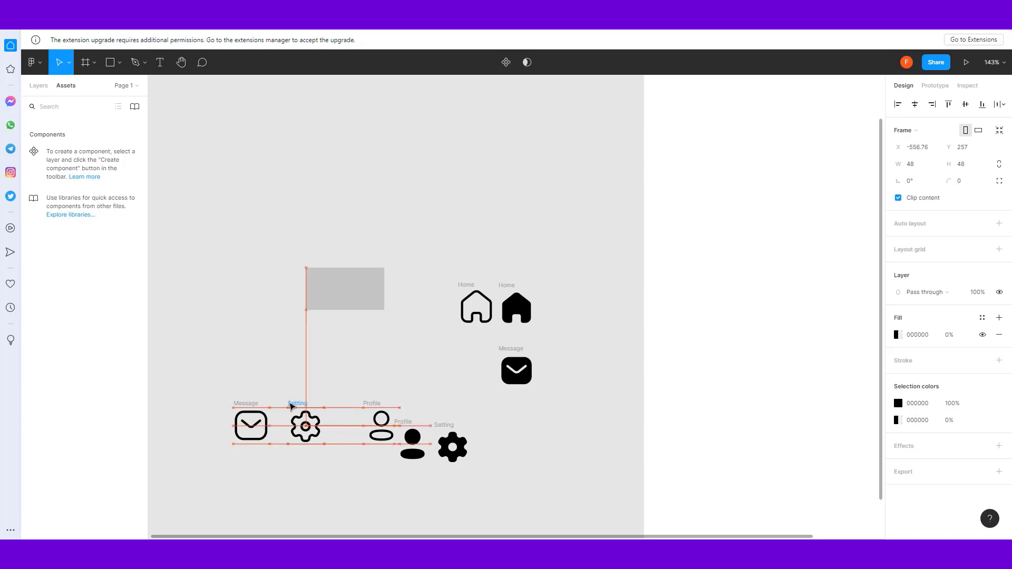
drag(363, 405, 341, 406)
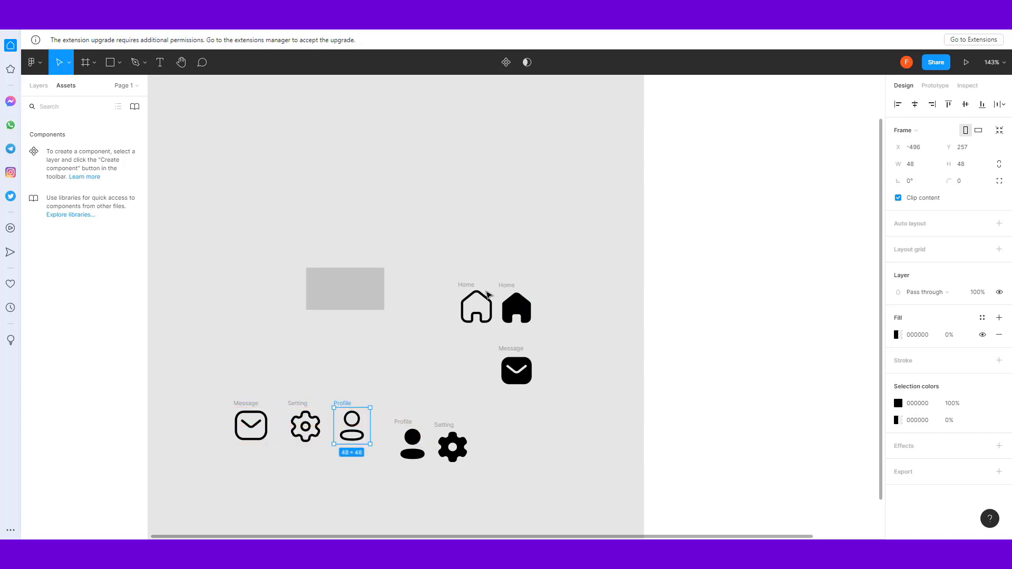
mouse_move(460, 294)
mouse_down()
mouse_move(204, 384)
mouse_move(190, 413)
mouse_up()
click(324, 477)
scroll(324, 478, down, 3)
scroll(323, 478, left, 4)
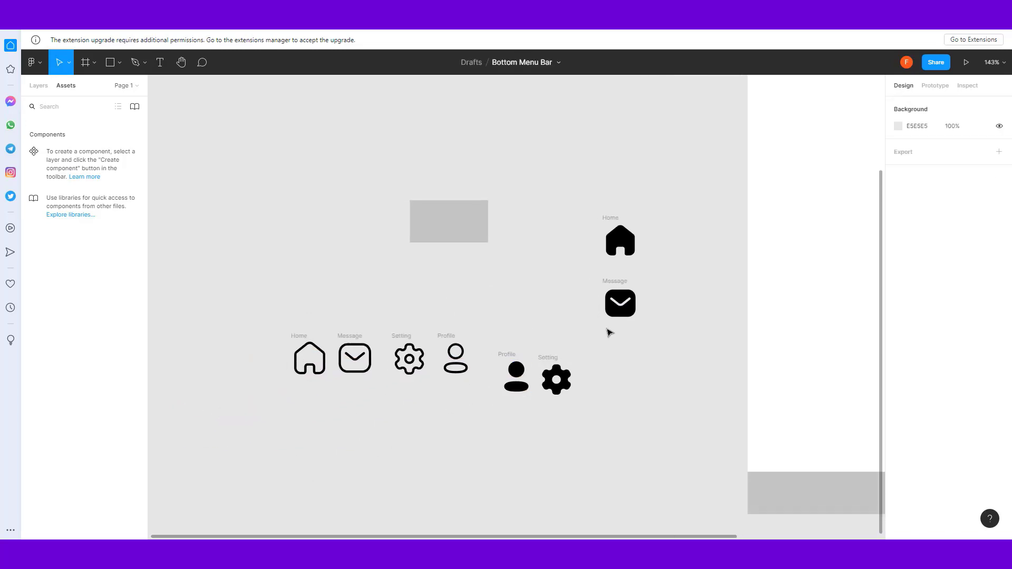
Arrange the filled Home, Message, Setting and Profile icons in a row beneath, then select all eight
mouse_move(607, 220)
mouse_down()
mouse_move(254, 444)
mouse_move(301, 393)
mouse_up()
drag(615, 283, 352, 391)
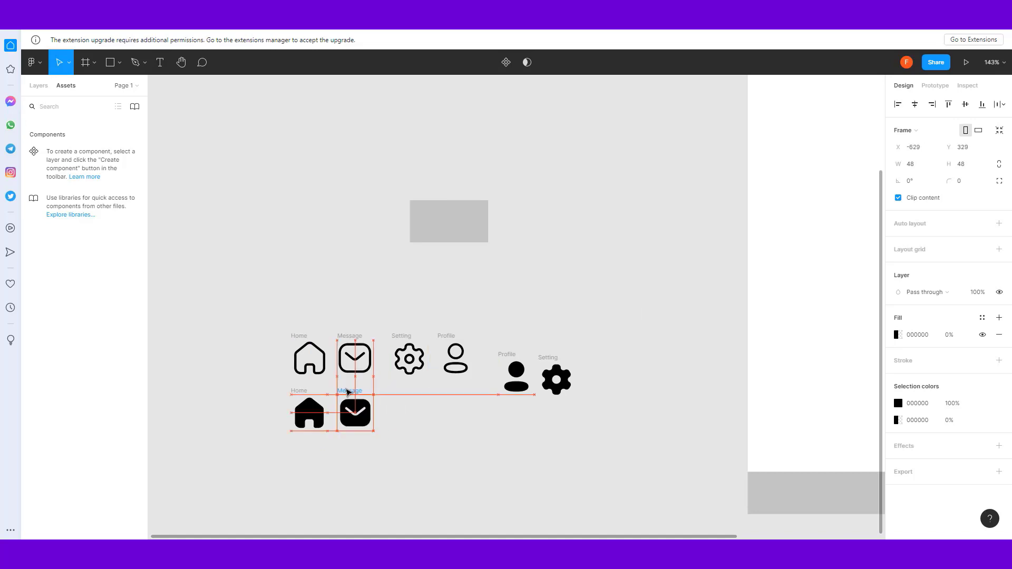
drag(551, 358, 414, 388)
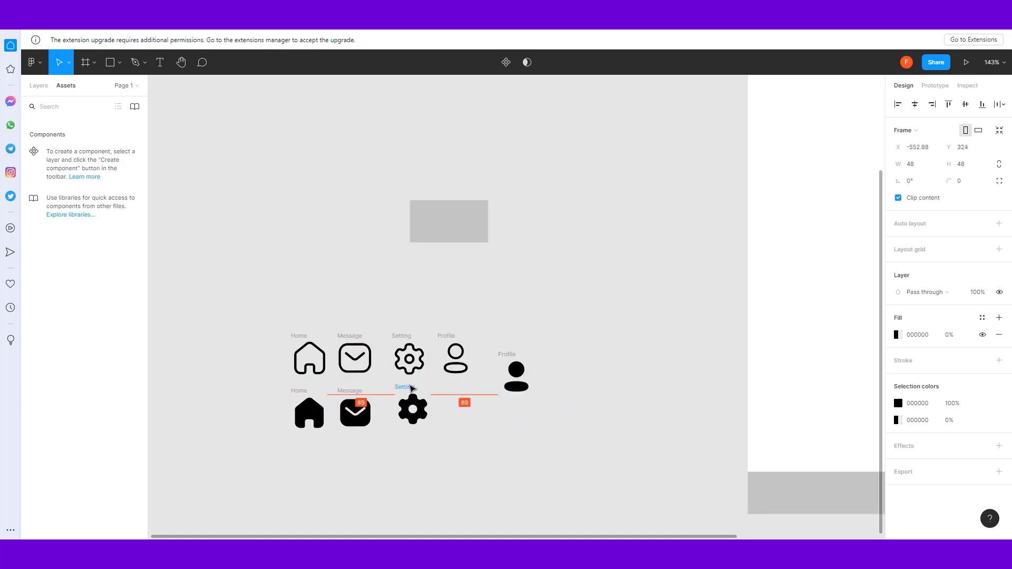
drag(415, 389, 405, 388)
drag(511, 354, 451, 387)
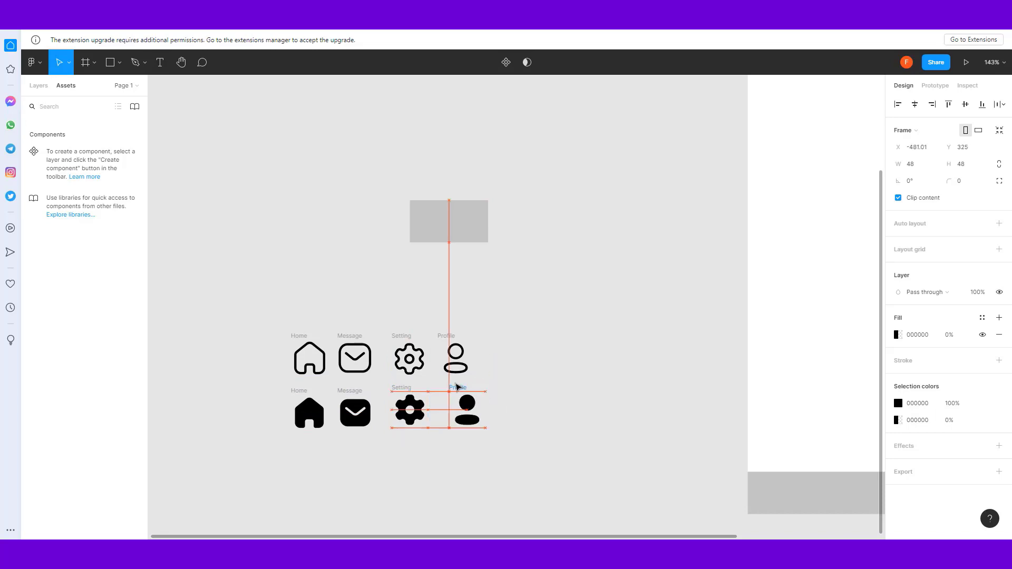
click(514, 379)
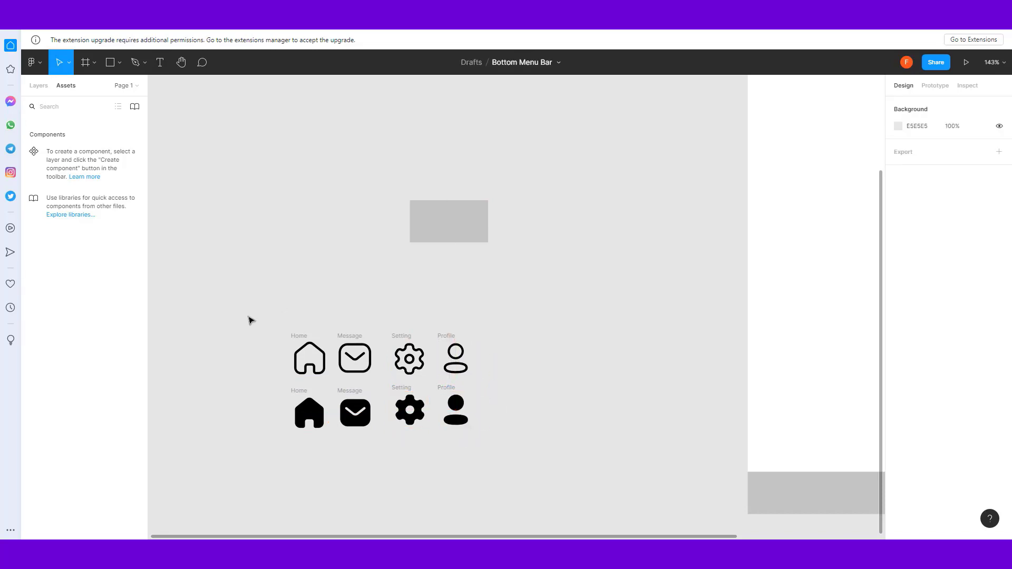
drag(248, 318, 532, 478)
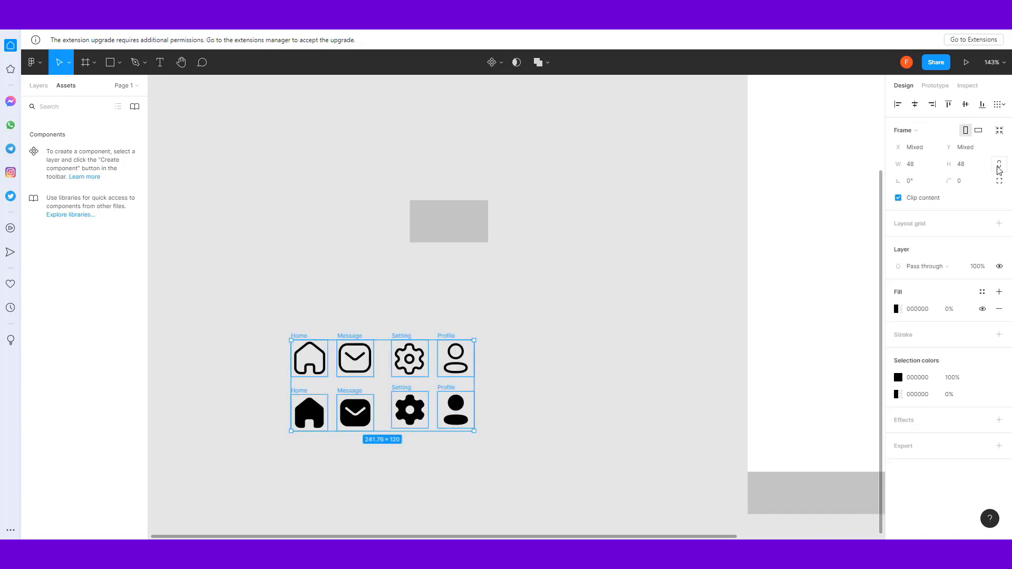
Resize all eight icons proportionally to 30×30
click(998, 165)
click(901, 165)
text(30)
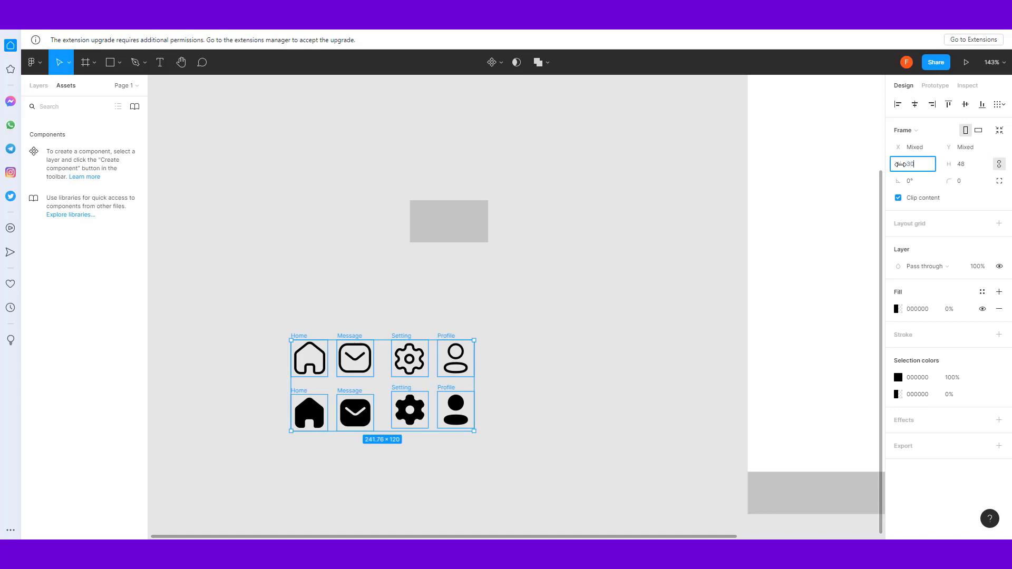
key(Return)
click(514, 388)
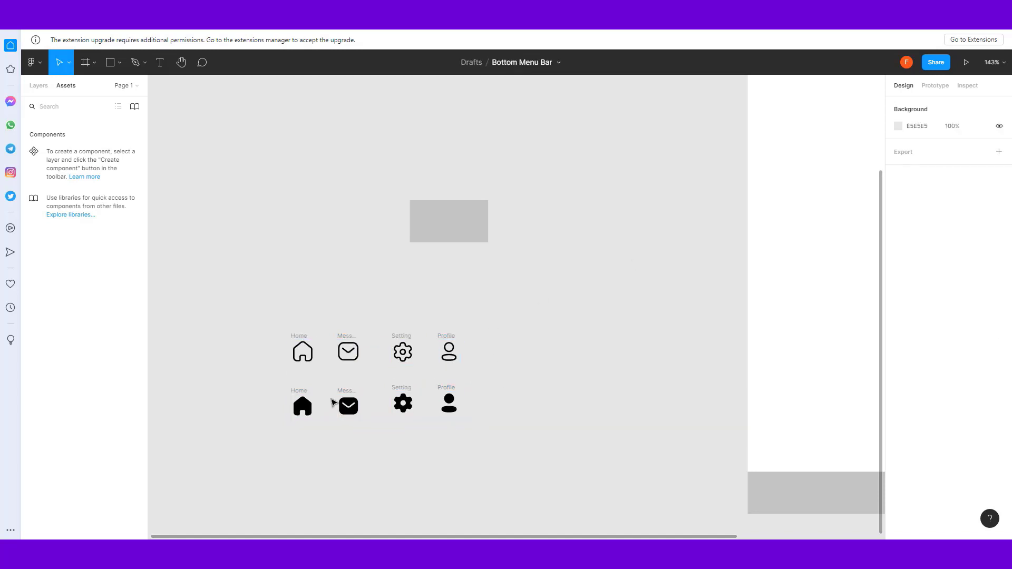
Distribute the filled and outline icon rows with even horizontal spacing
drag(259, 379, 512, 448)
click(999, 104)
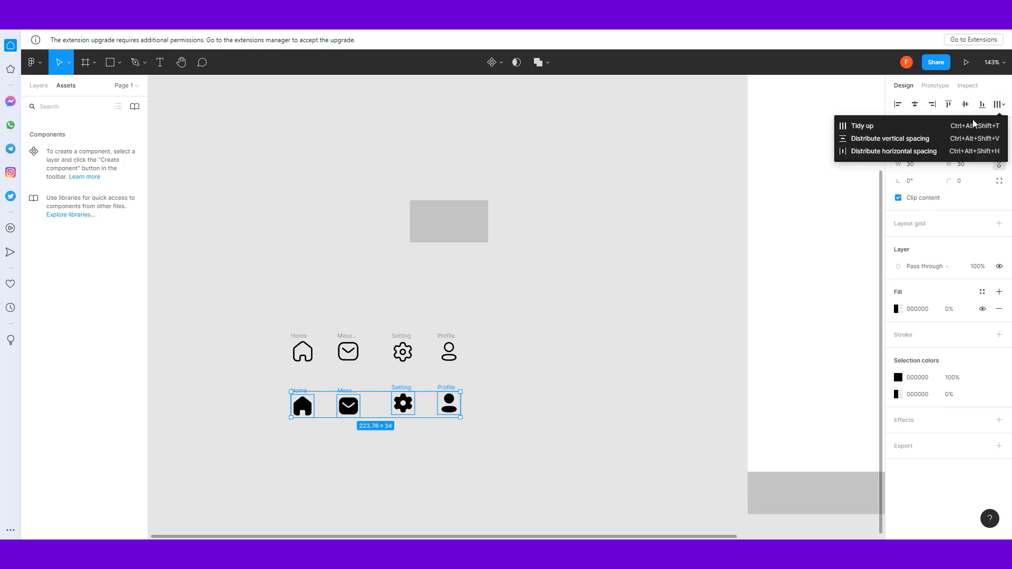
click(885, 138)
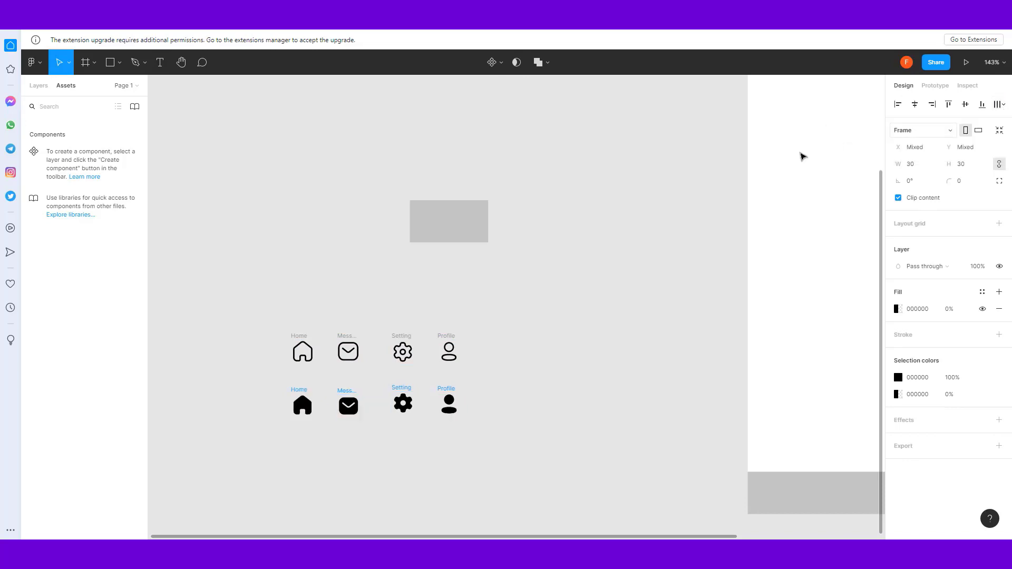
click(999, 104)
click(885, 151)
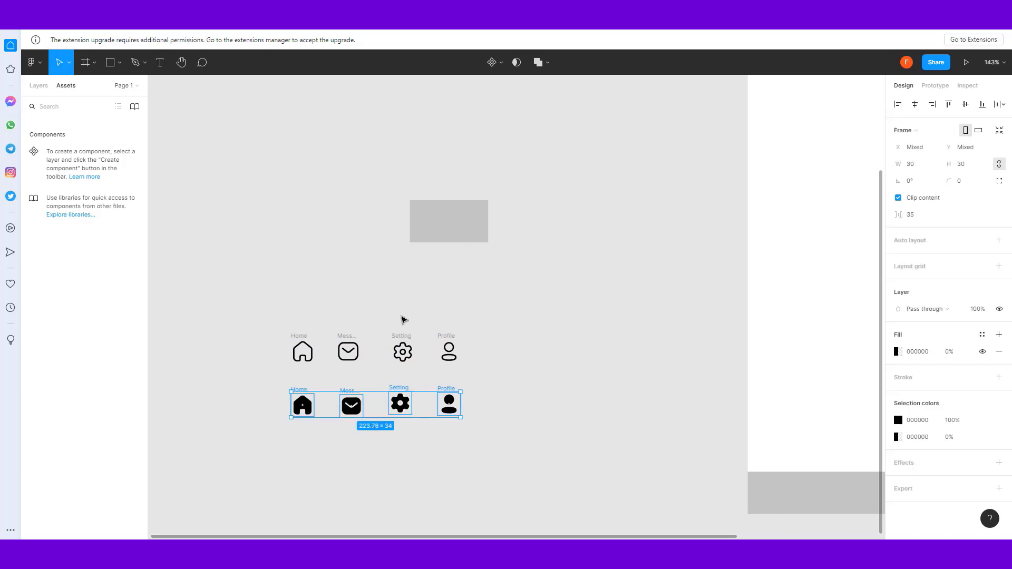
drag(250, 305, 532, 378)
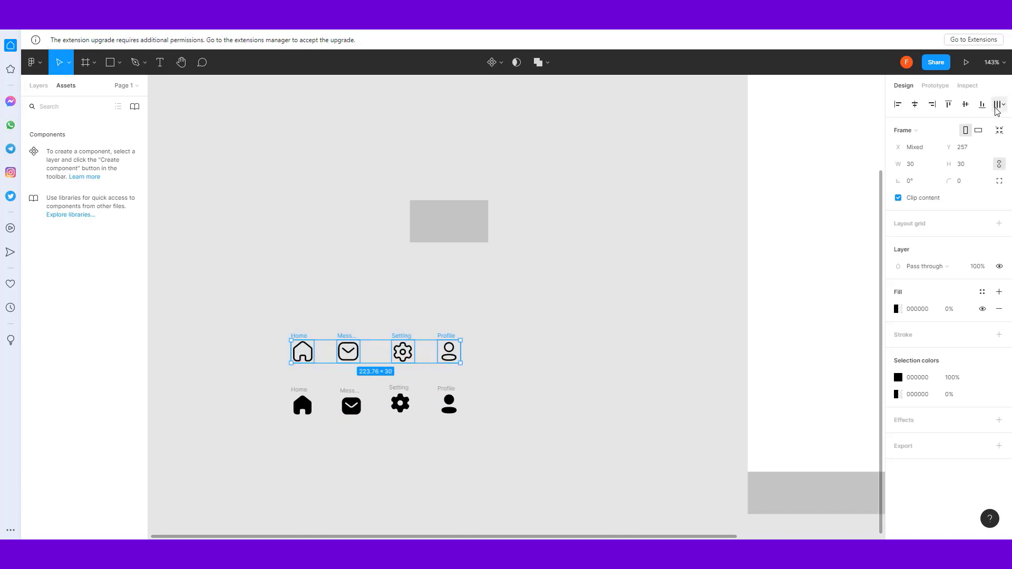
click(997, 104)
click(885, 138)
click(998, 105)
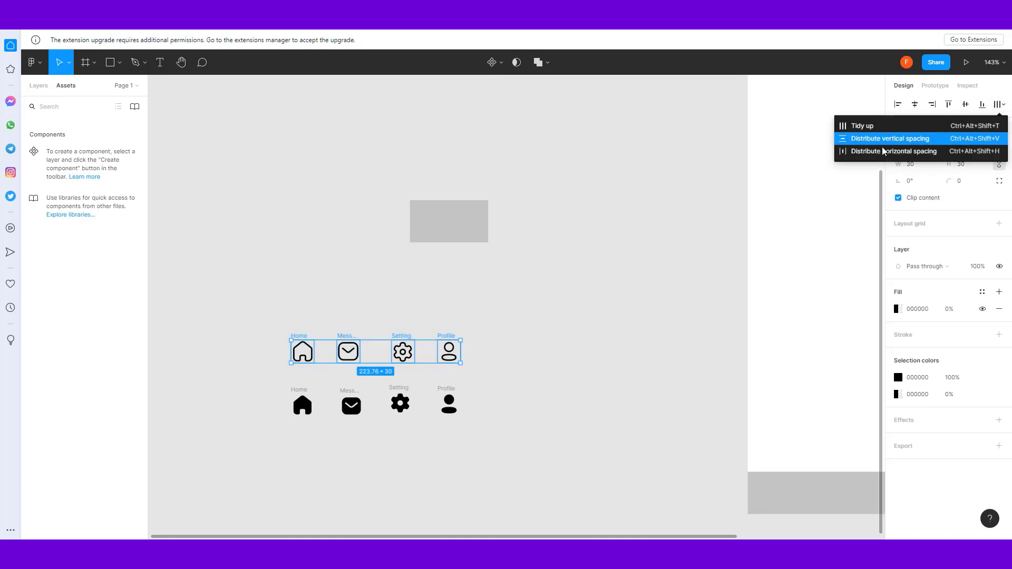
click(884, 152)
click(998, 104)
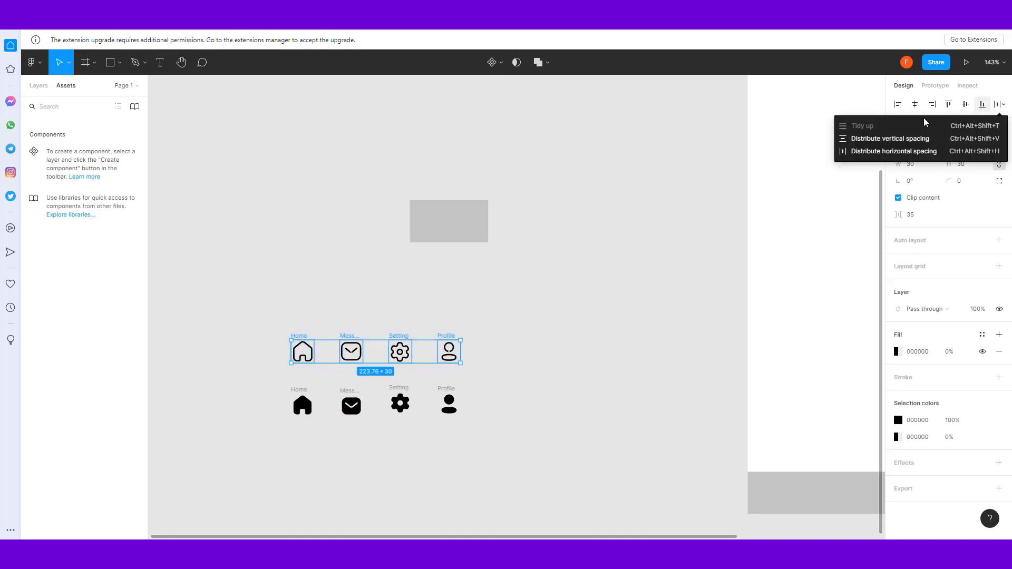
click(892, 138)
Bottom-align and evenly space the filled row, then select all icons and right-click them
drag(270, 387, 540, 443)
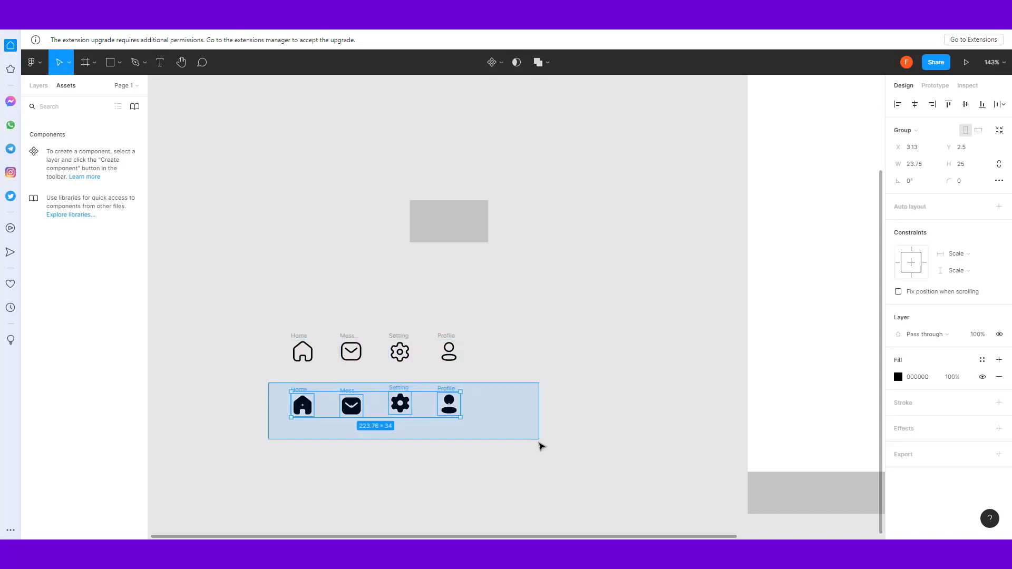
click(983, 105)
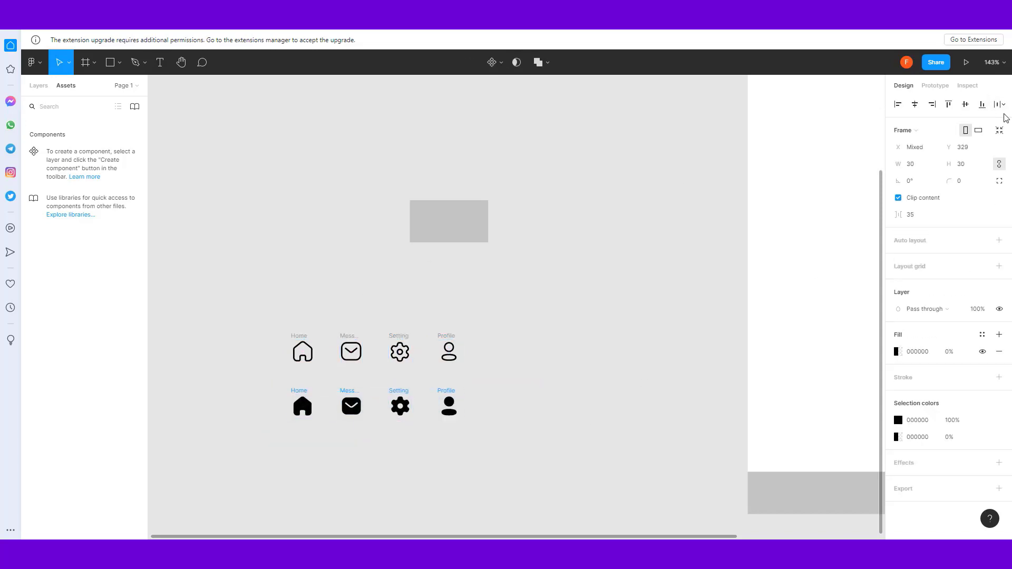
click(1000, 104)
click(864, 152)
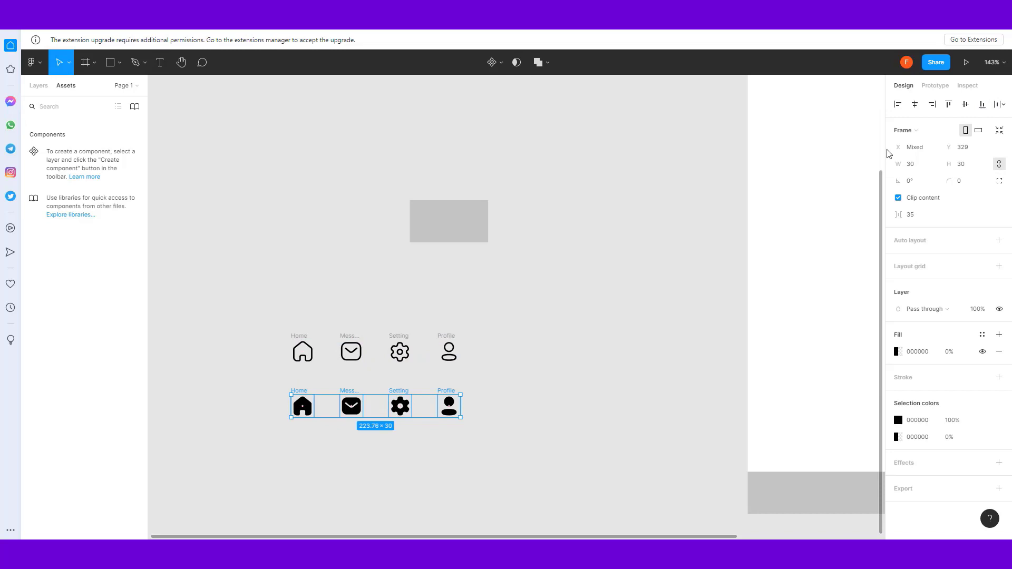
click(524, 390)
key(Escape)
mouse_move(243, 285)
mouse_down()
mouse_move(535, 386)
mouse_move(526, 466)
mouse_up()
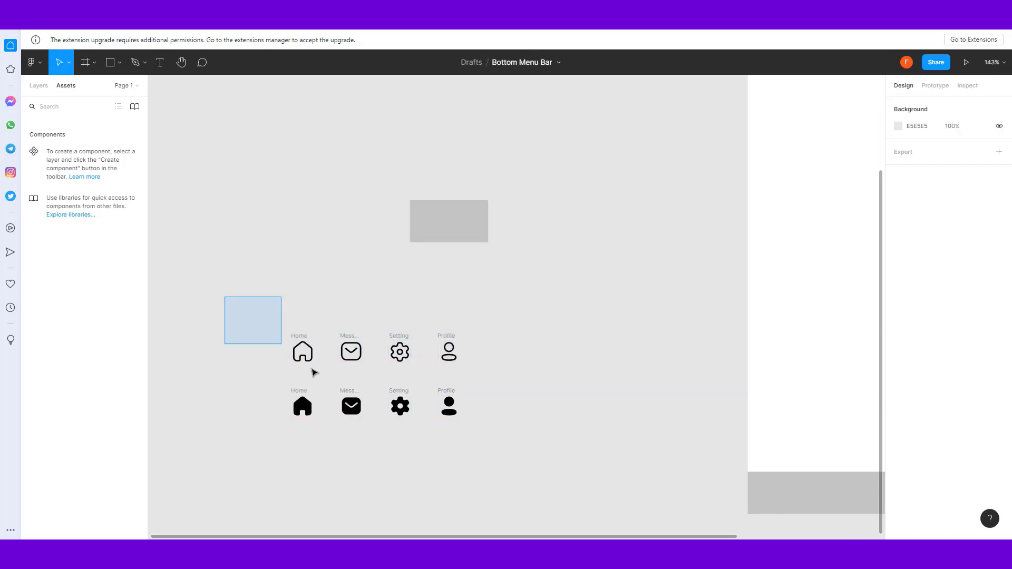
right_click(409, 363)
Flatten the selected icons and reselect all eight with the Layers panel shown
click(422, 363)
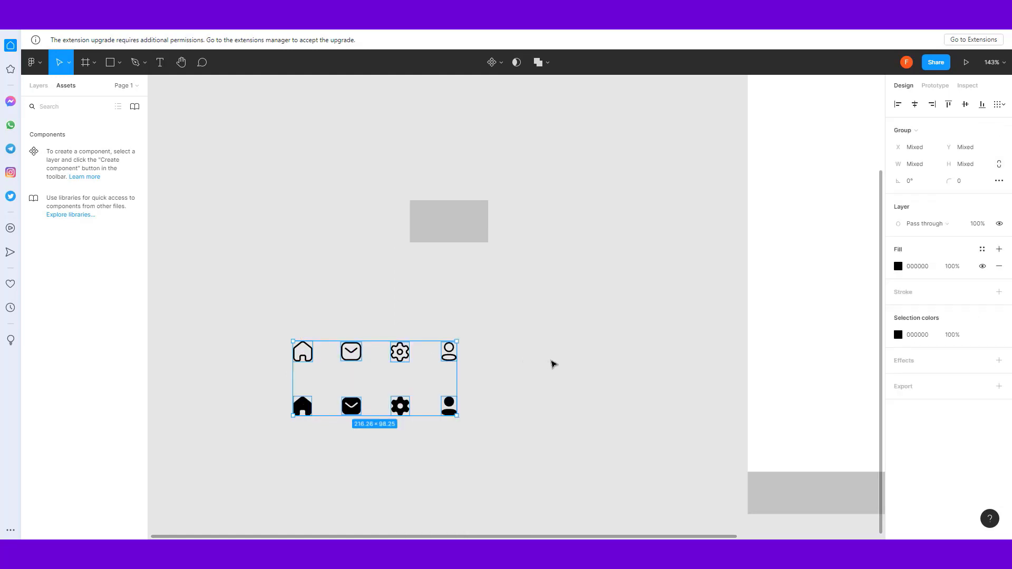
click(39, 85)
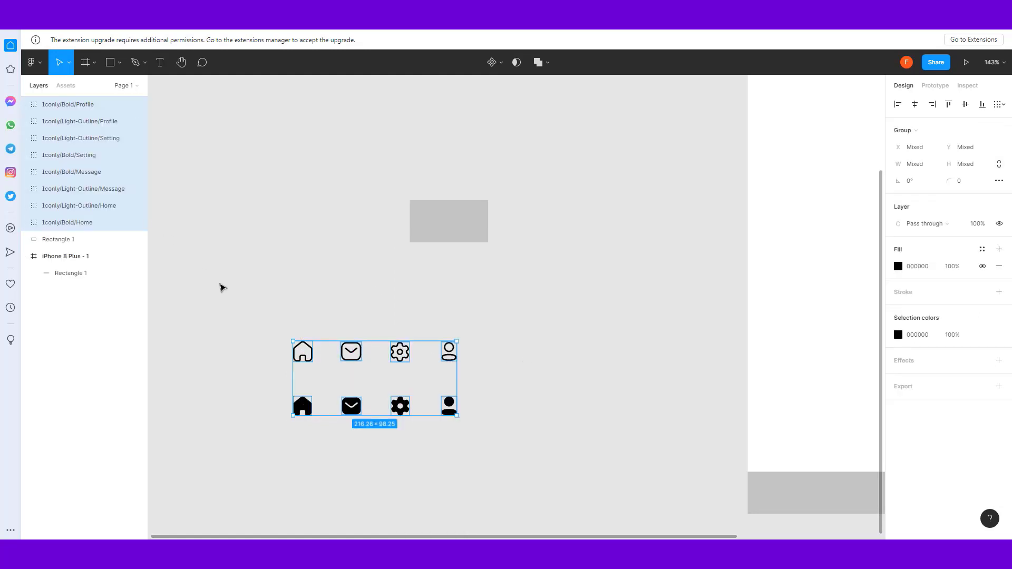
mouse_move(244, 310)
mouse_down()
mouse_move(490, 374)
mouse_move(496, 440)
mouse_up()
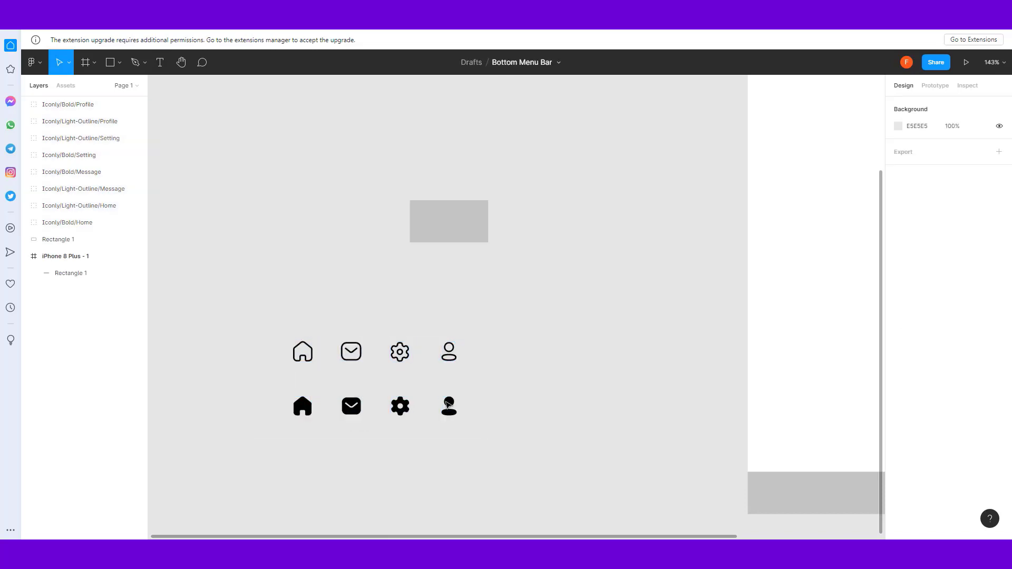
click(448, 404)
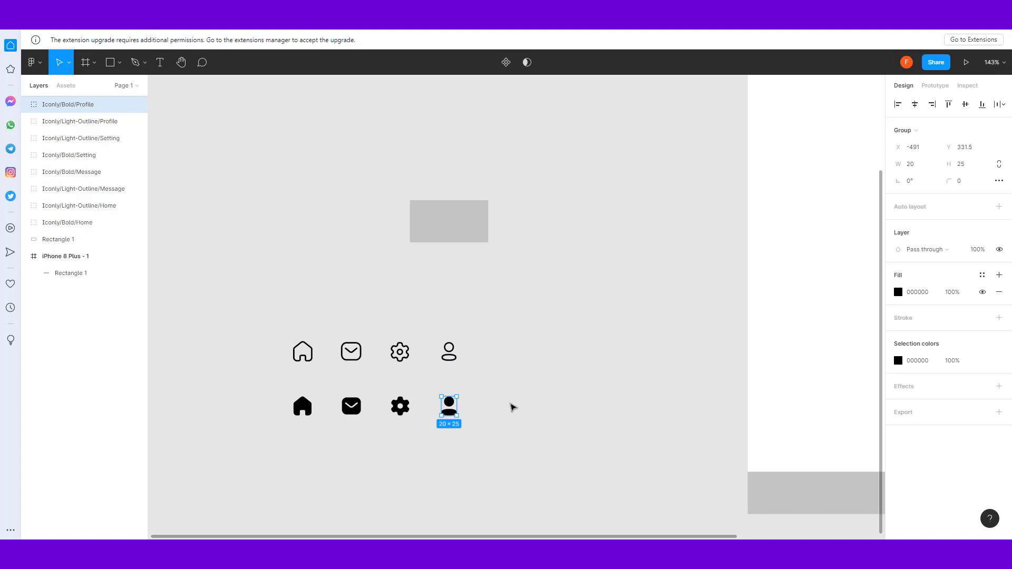
click(451, 354)
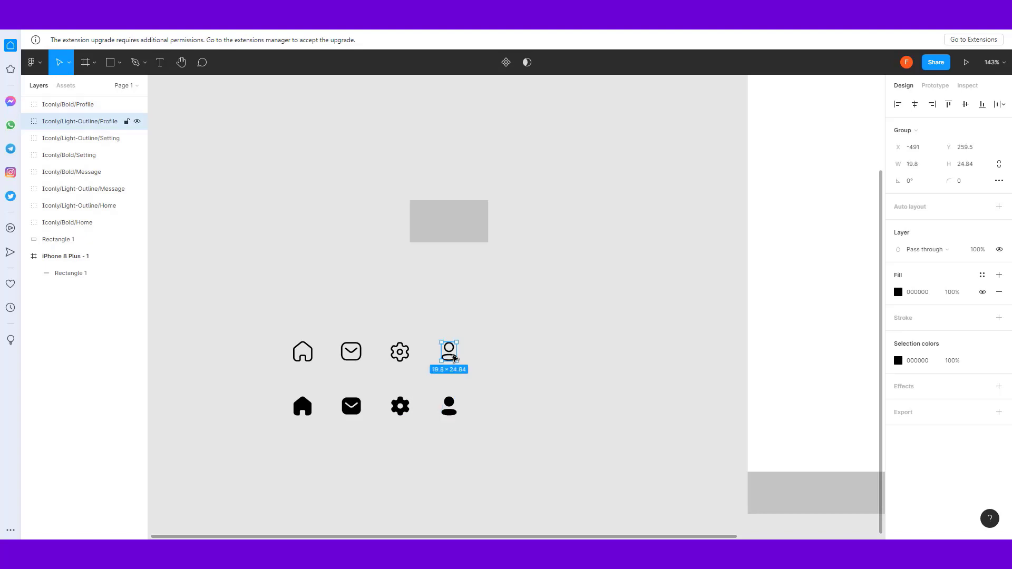
drag(254, 311, 491, 441)
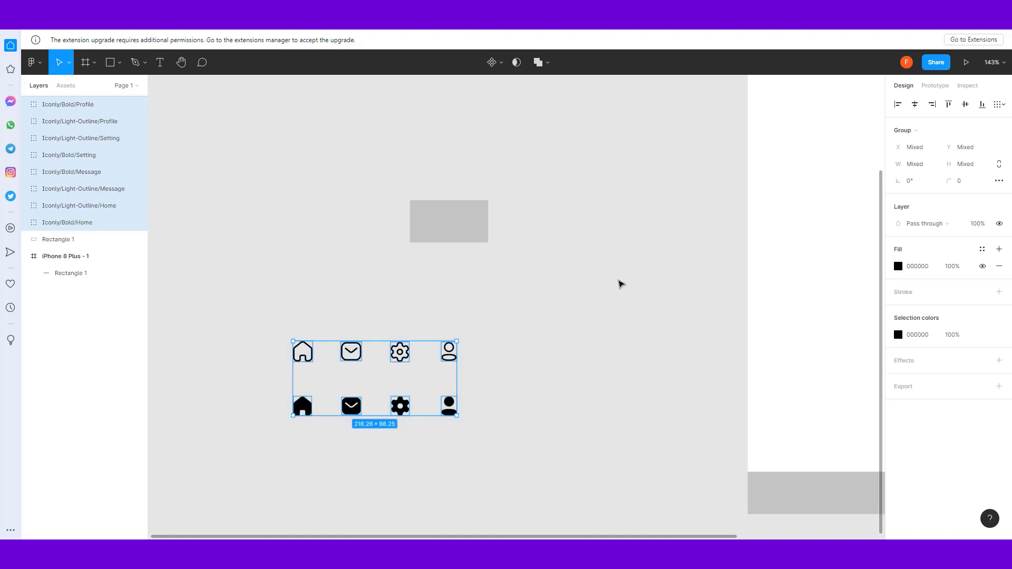
Make each icon a component, combine them into the 8-variant Iconly set, and move it up-left
click(502, 66)
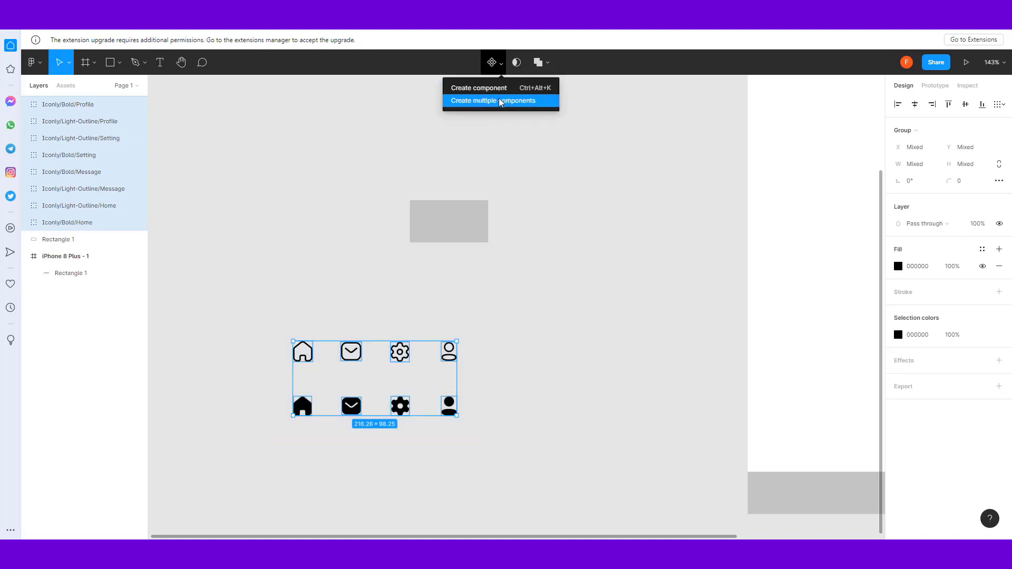
click(501, 103)
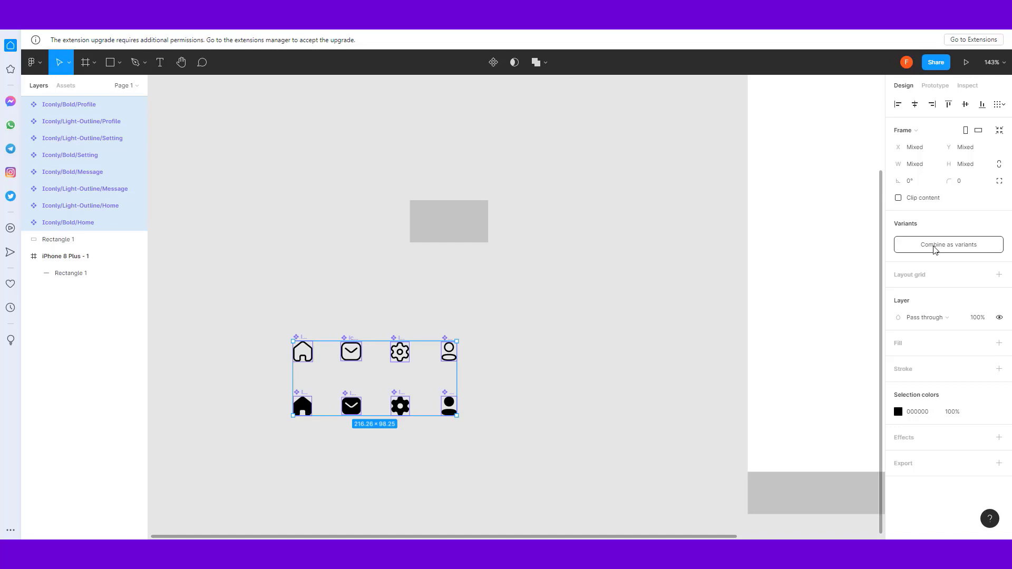
click(934, 250)
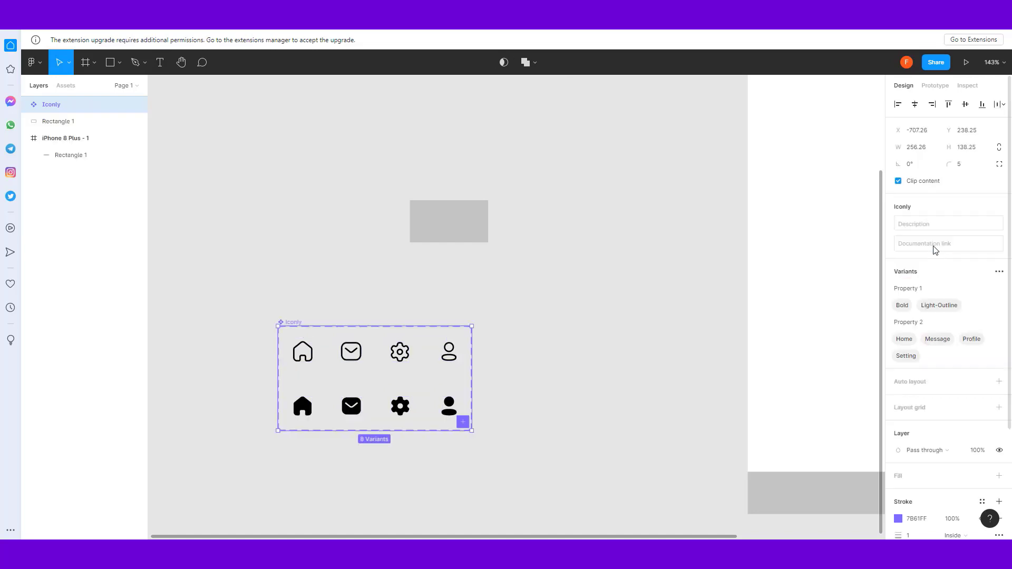
click(326, 303)
mouse_move(292, 322)
mouse_down()
mouse_move(242, 237)
mouse_move(203, 128)
mouse_up()
Duplicate the 103.5-wide rectangle into four side by side, forming a 414×56 row
click(438, 232)
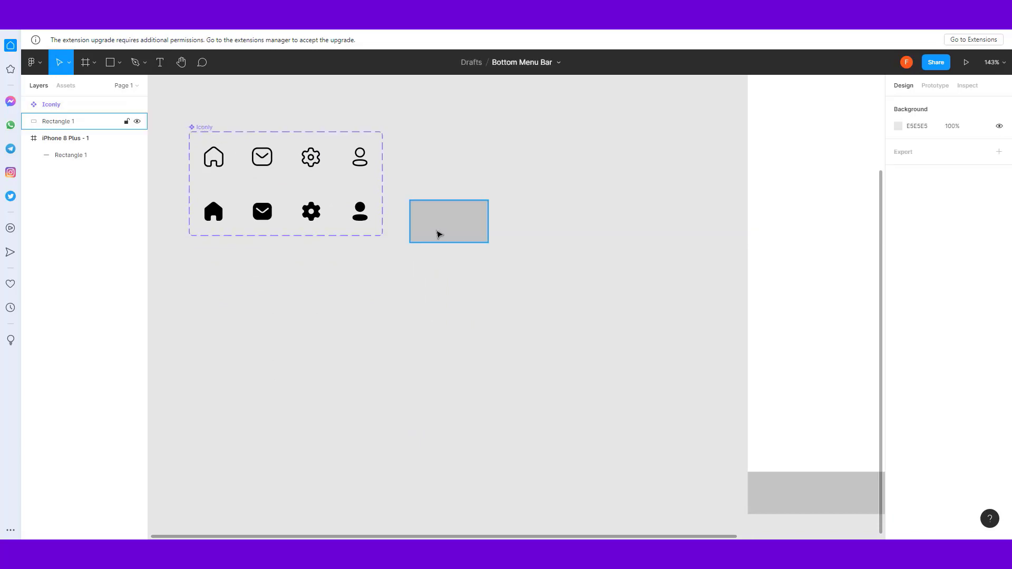
scroll(499, 289, up, 3)
scroll(422, 352, right, 3)
click(390, 347)
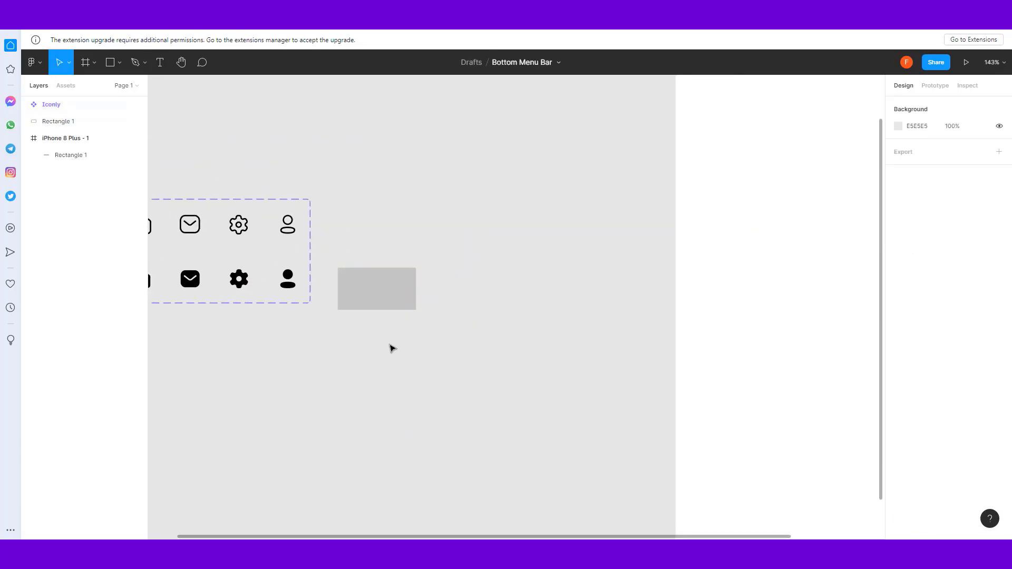
scroll(496, 304, left, 4)
click(476, 294)
alt+drag(476, 294, 548, 296)
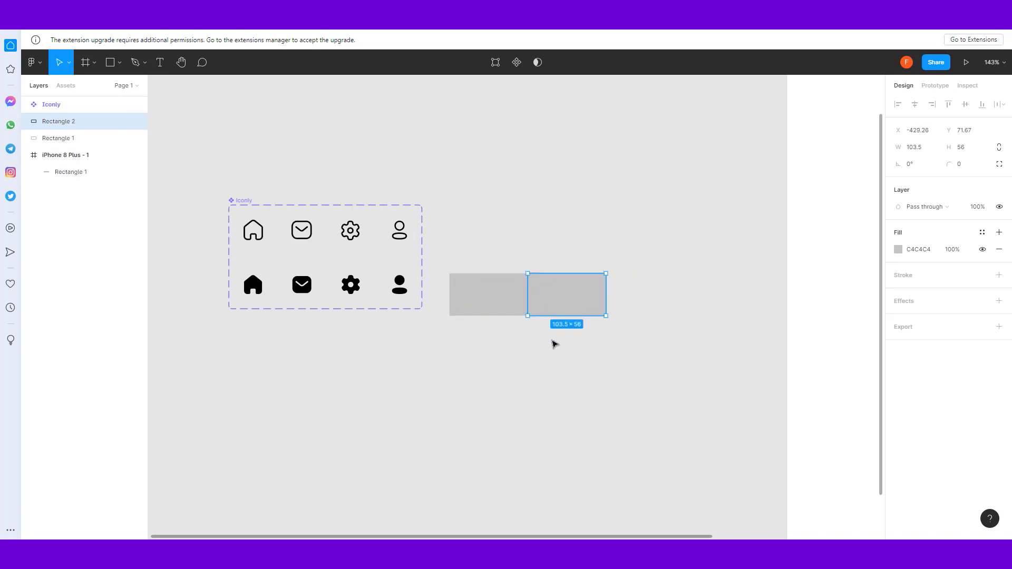
key(ctrl+d)
key(ctrl+d)
key(Escape)
Set the fill of all four rectangles to white (FFFFFF)
drag(726, 345, 459, 279)
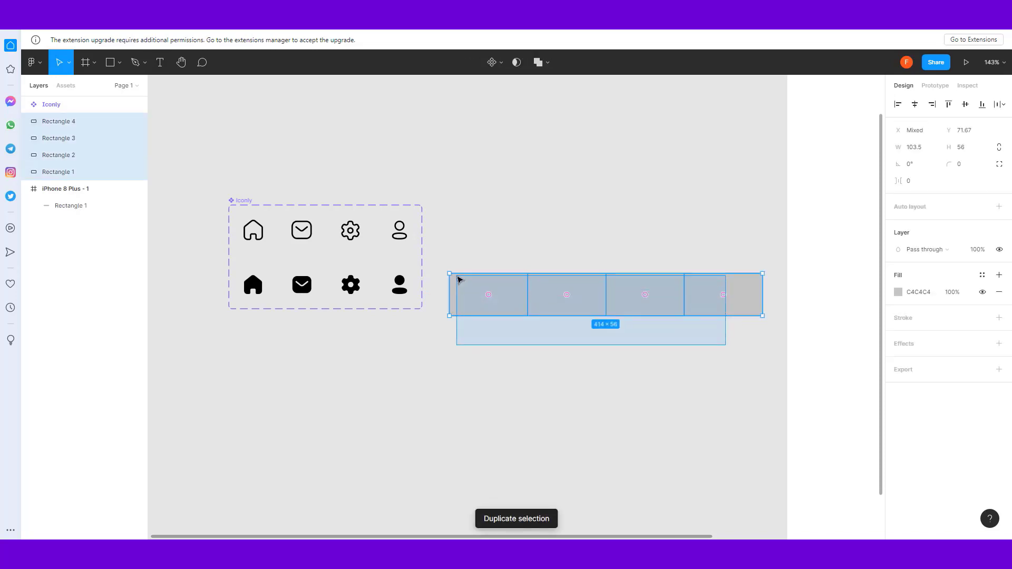
click(558, 363)
scroll(501, 343, right, 1)
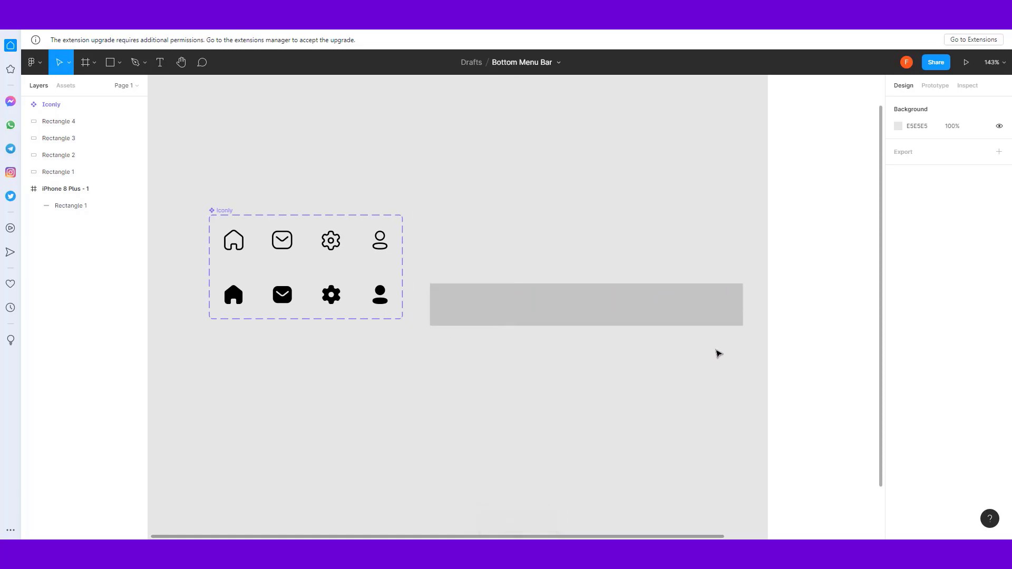
drag(716, 349, 451, 304)
click(898, 293)
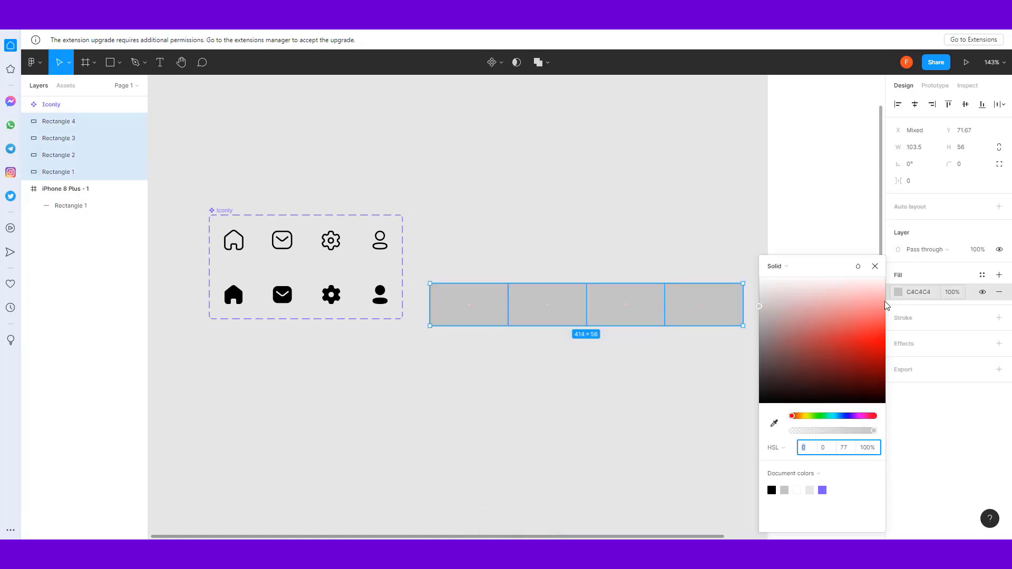
drag(795, 293, 759, 280)
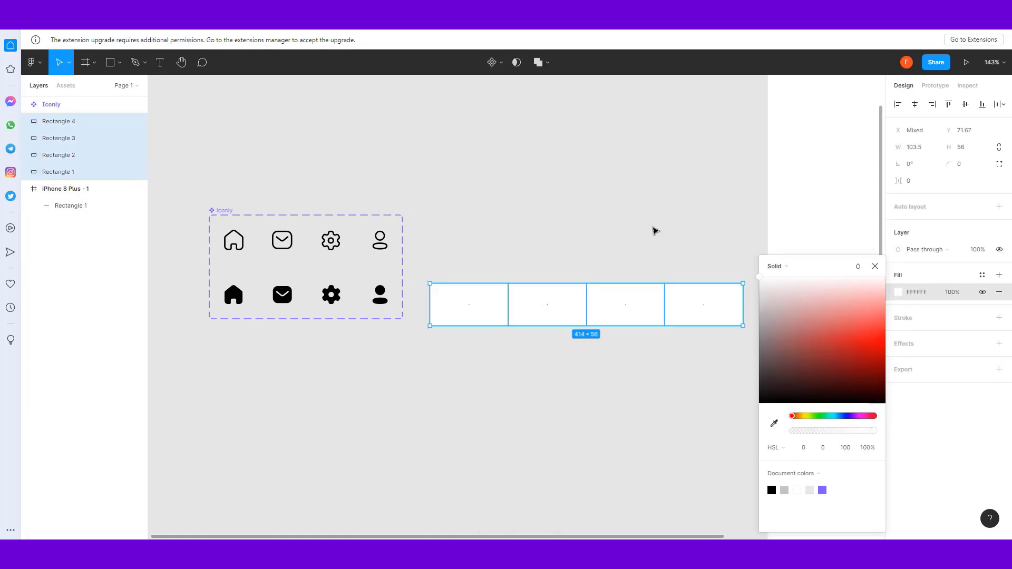
click(505, 247)
drag(463, 248, 714, 354)
click(504, 381)
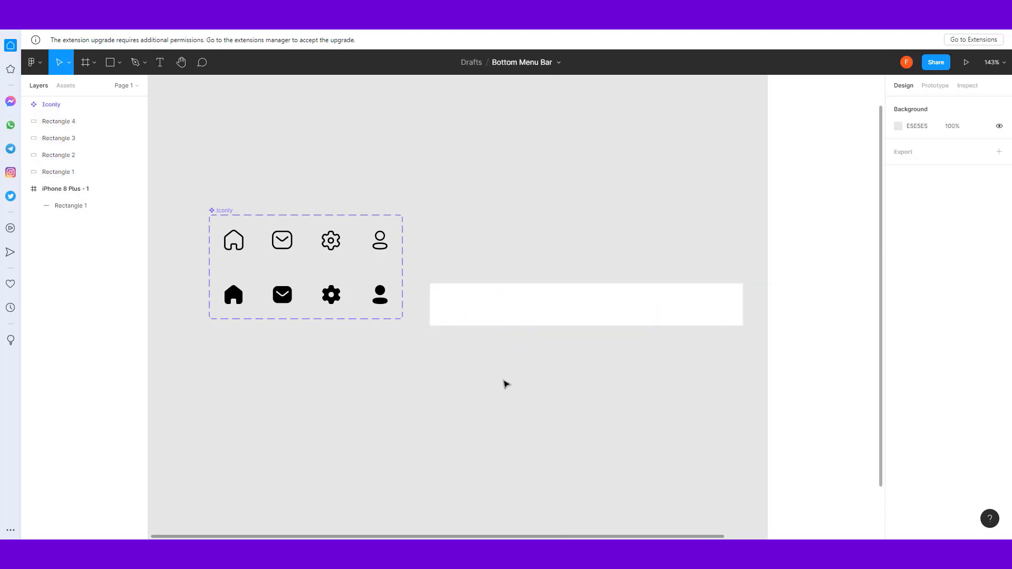
click(65, 87)
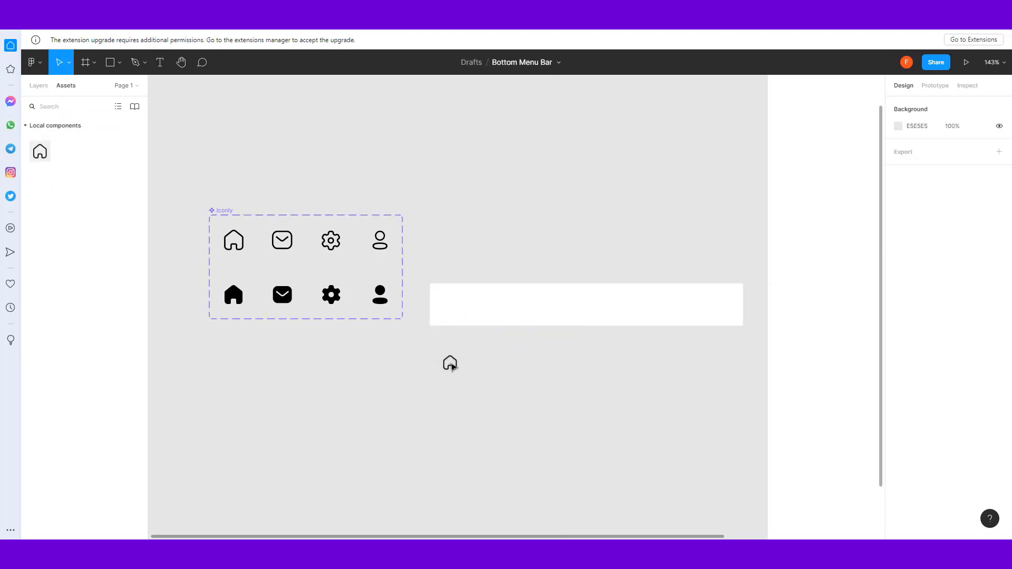
Place the Home icon component in the first slot and a centred copy in the second
mouse_move(87, 192)
mouse_down()
mouse_move(450, 363)
mouse_move(468, 311)
mouse_up()
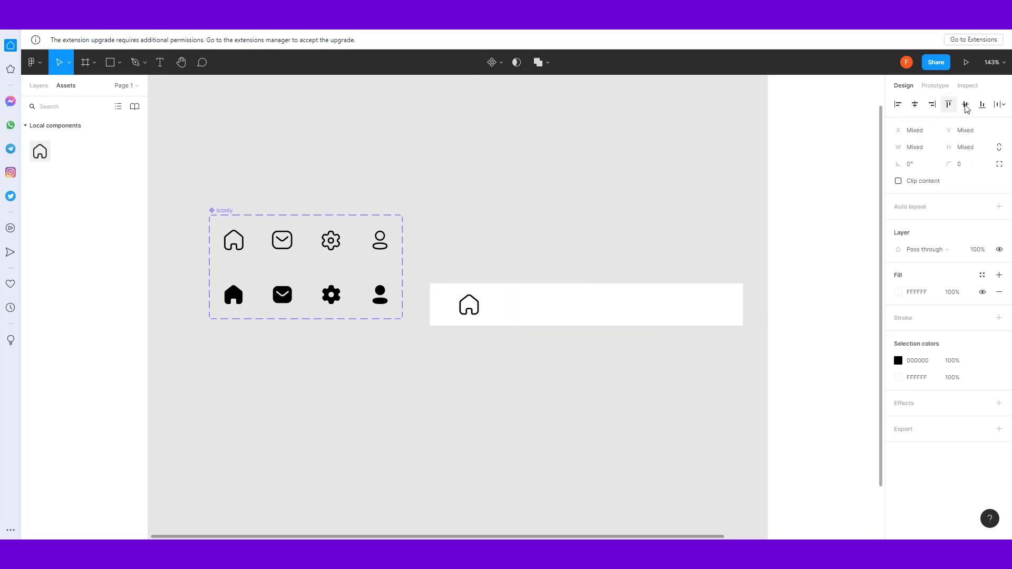
drag(489, 352, 447, 354)
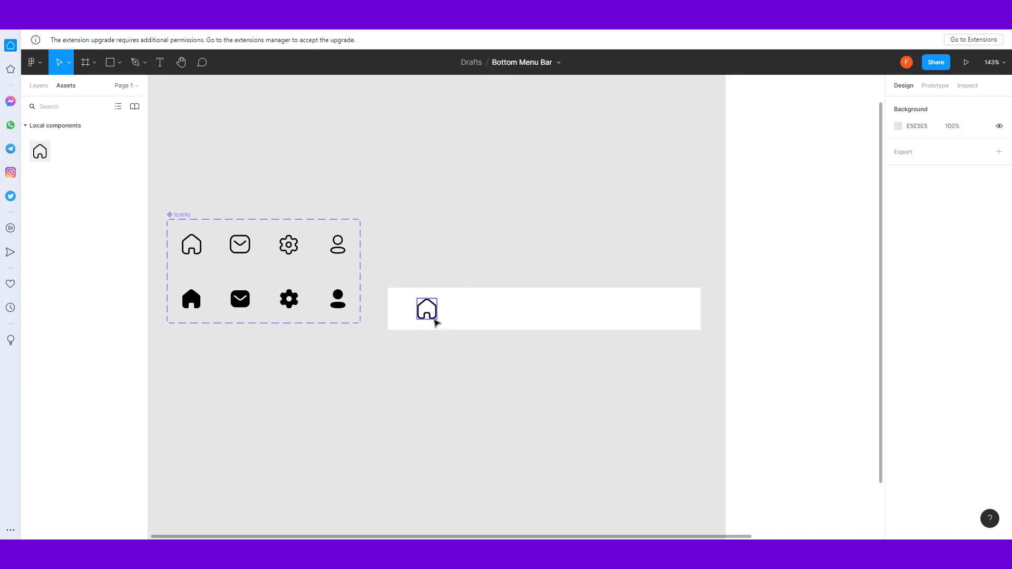
drag(434, 318, 521, 313)
click(522, 313)
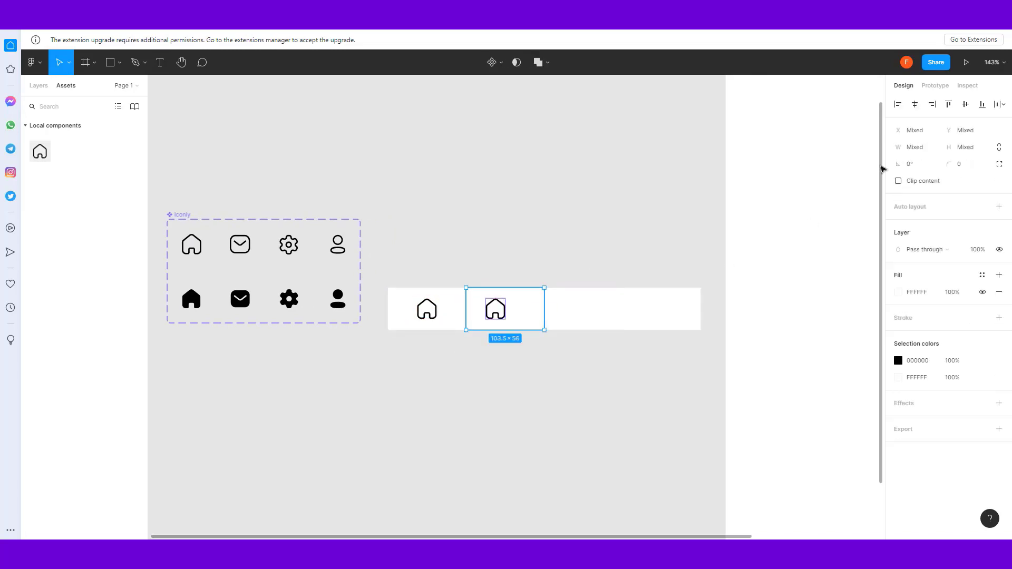
click(915, 105)
click(569, 388)
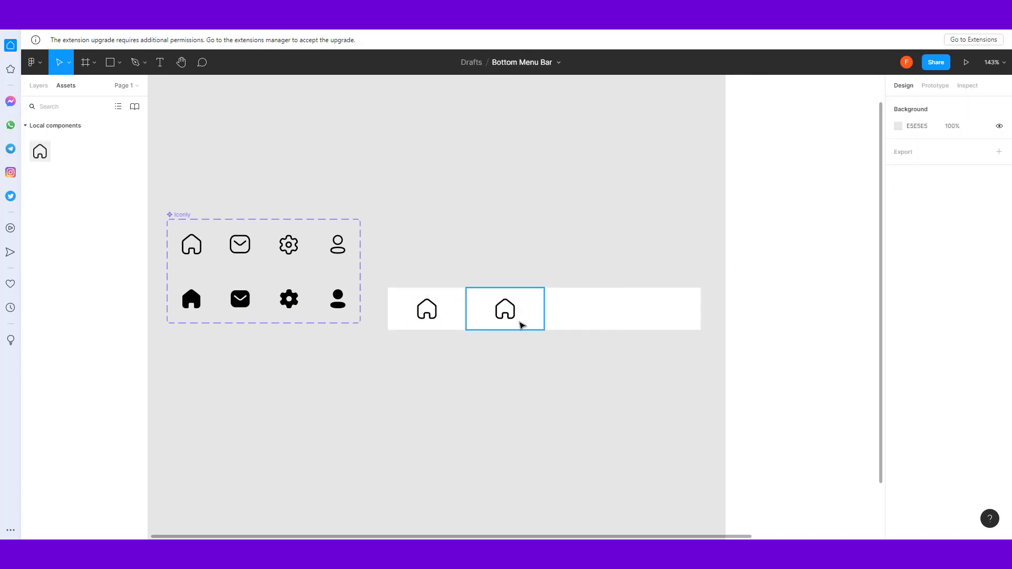
click(512, 318)
Add centred Home copies to the third and fourth slots and switch the first icon to Bold
drag(518, 320, 601, 319)
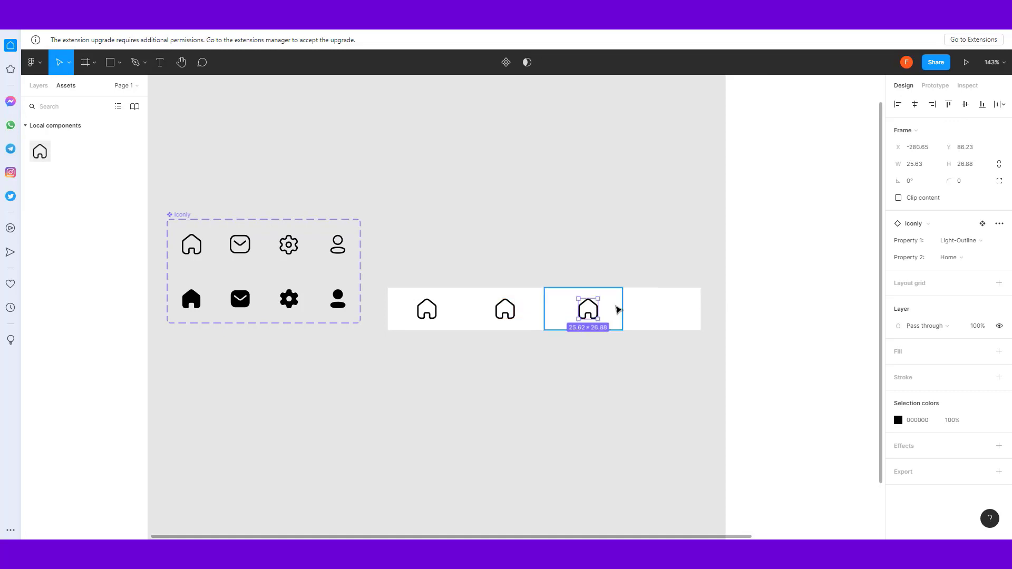
click(914, 104)
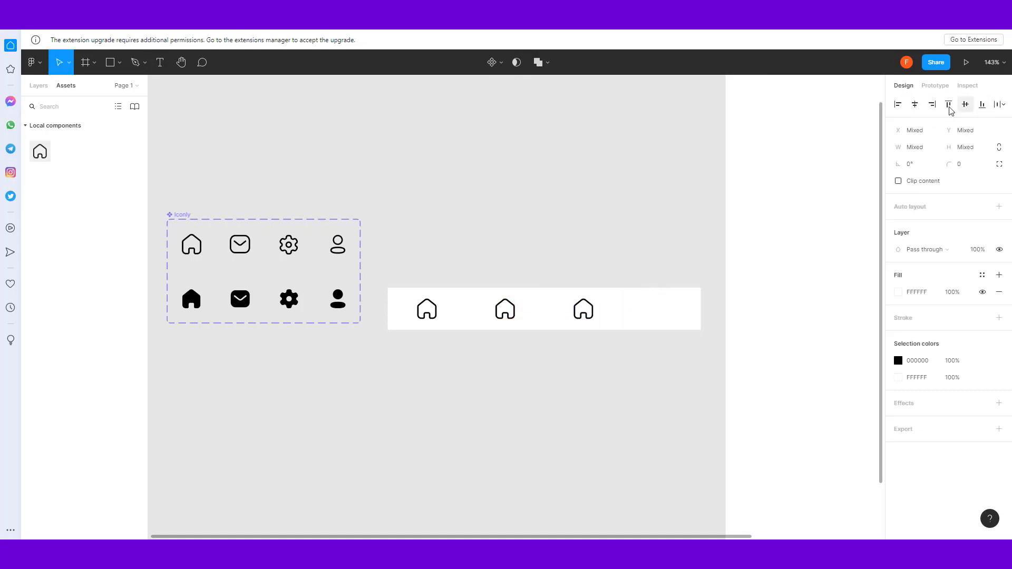
click(616, 339)
drag(582, 311, 680, 312)
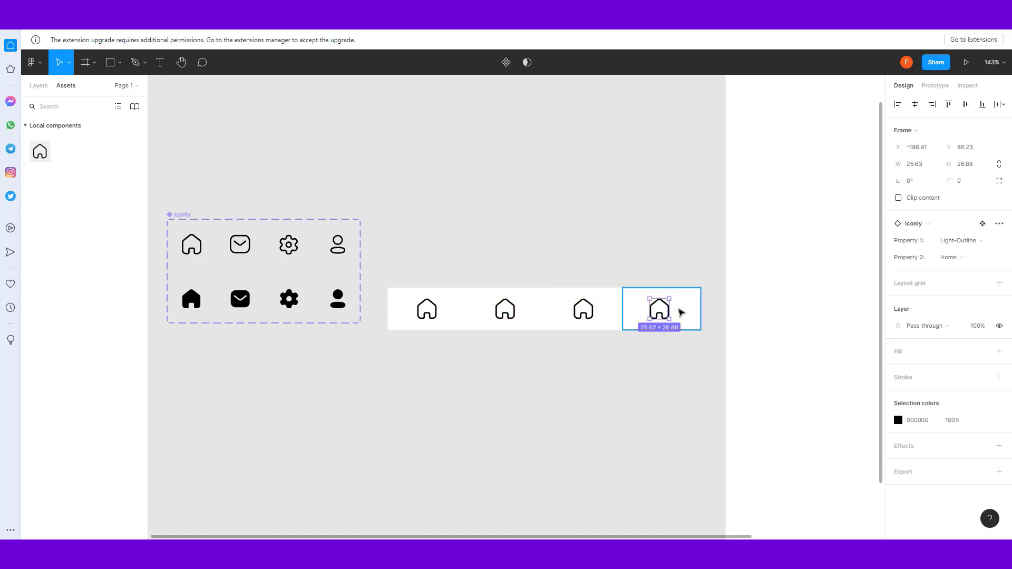
click(914, 105)
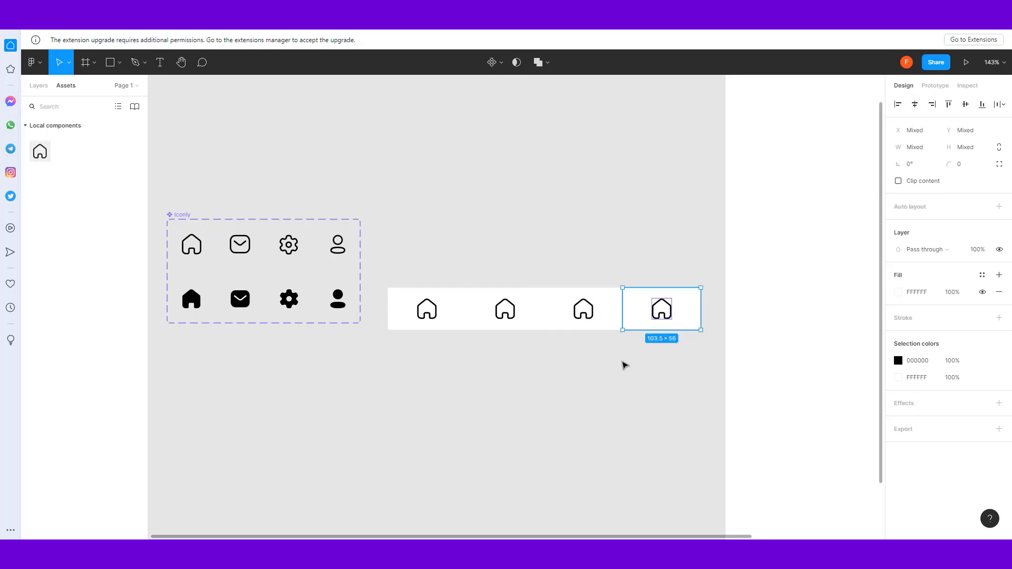
click(452, 333)
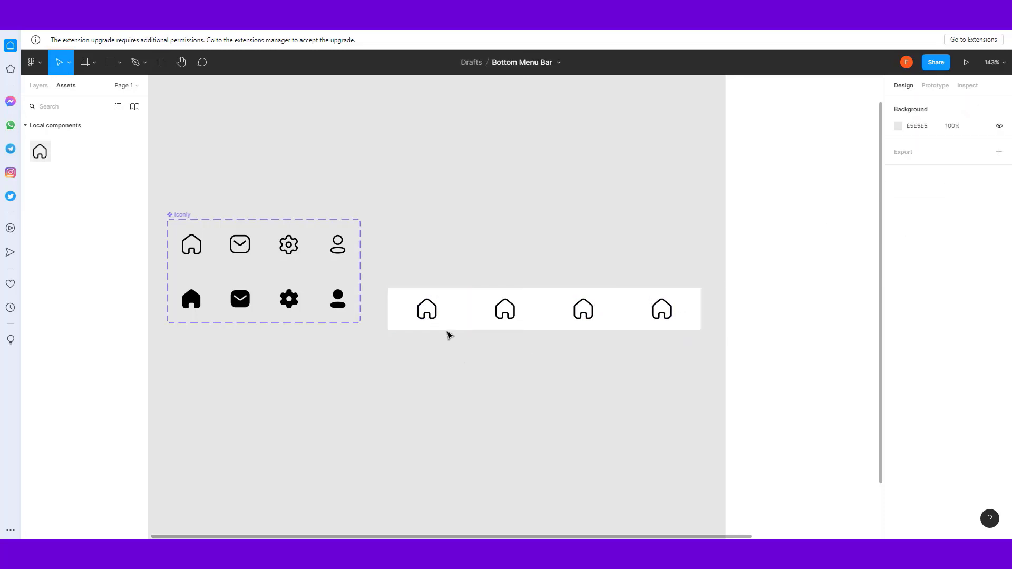
click(433, 315)
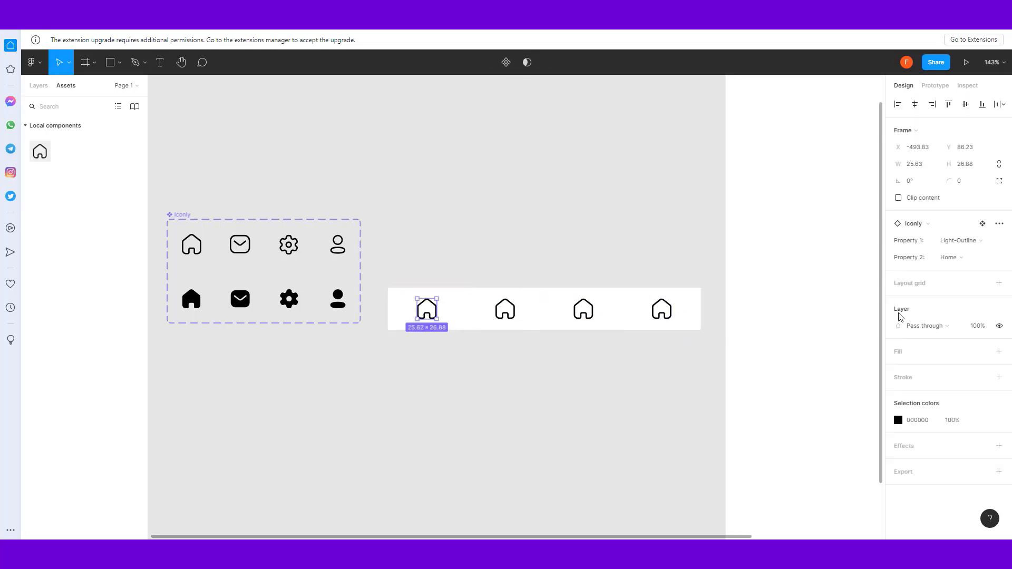
click(967, 242)
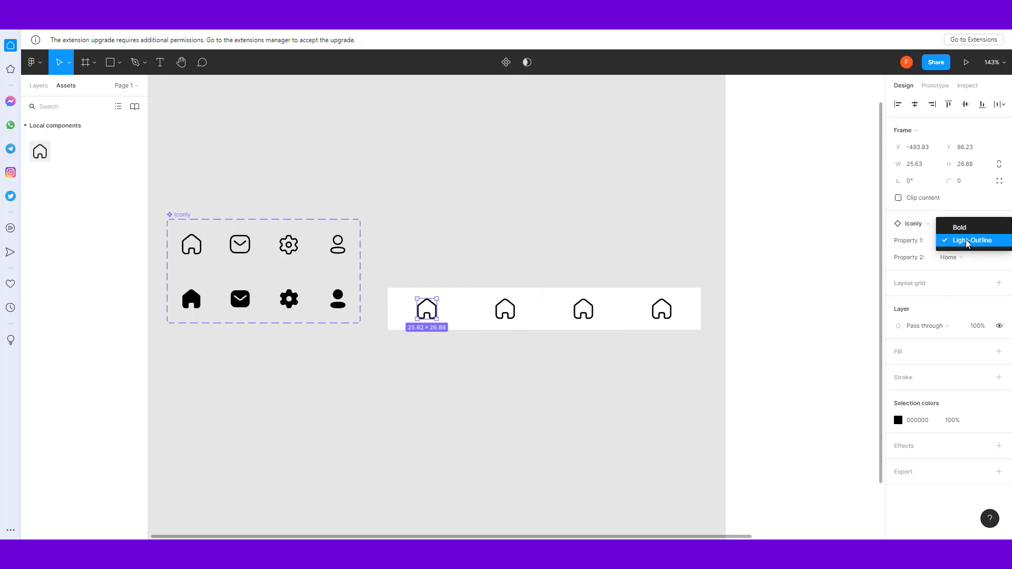
Turn the bar's second and third home icons into the Message and Setting icons
click(512, 320)
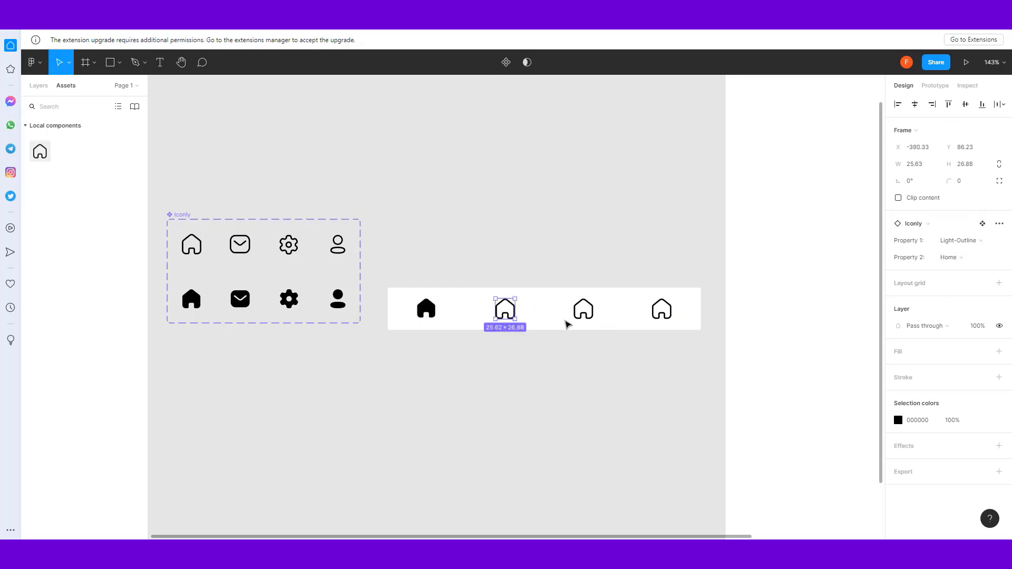
click(968, 263)
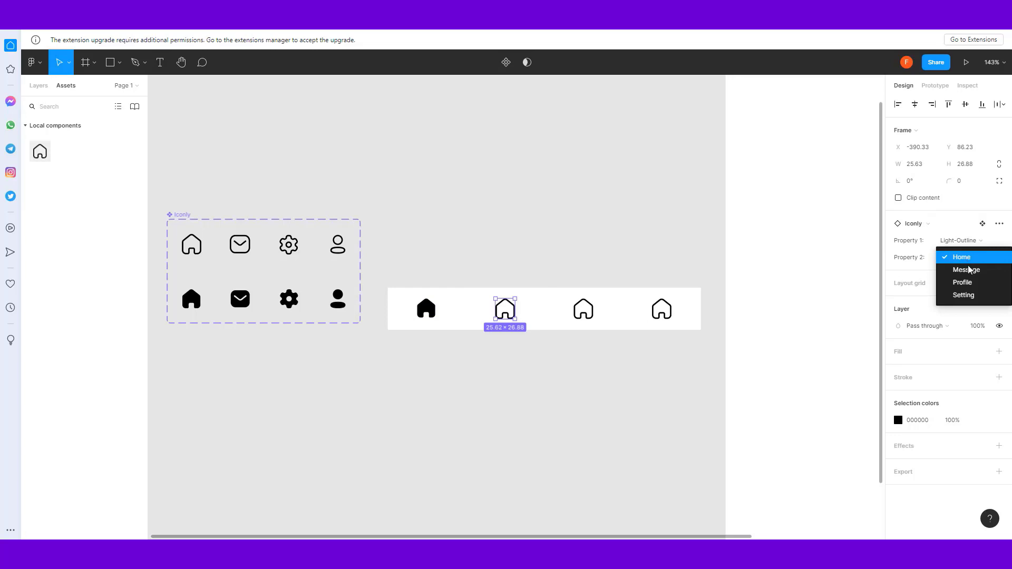
click(966, 270)
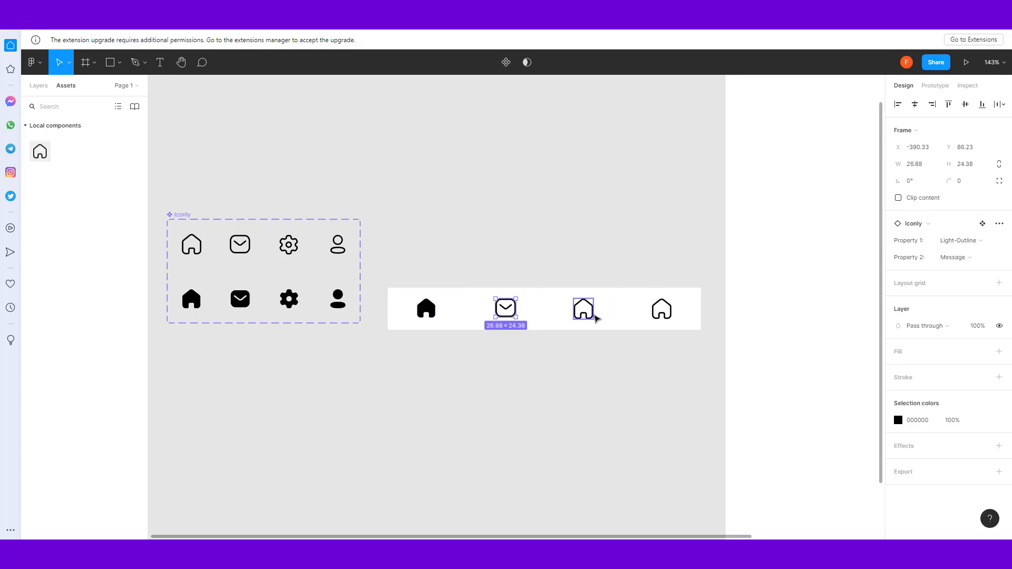
click(595, 315)
click(955, 259)
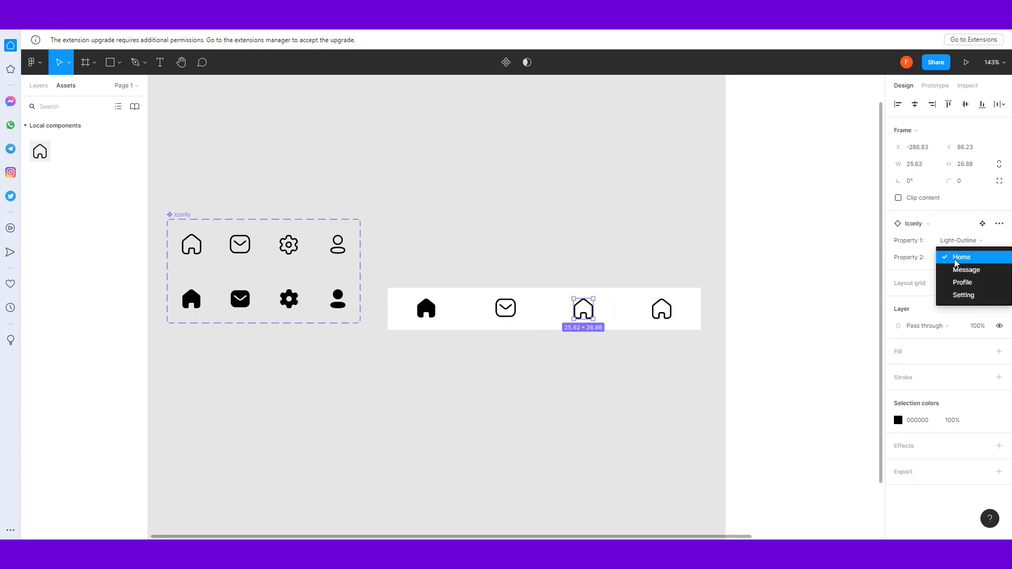
click(962, 294)
Turn the fourth icon into Profile, then select all four icon cells
click(669, 312)
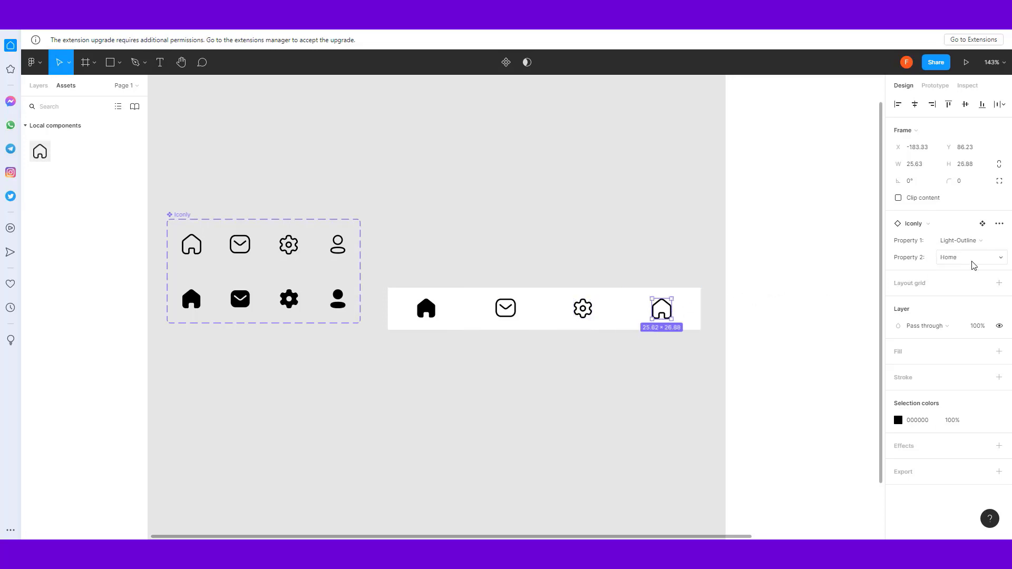
click(973, 265)
click(963, 295)
click(652, 362)
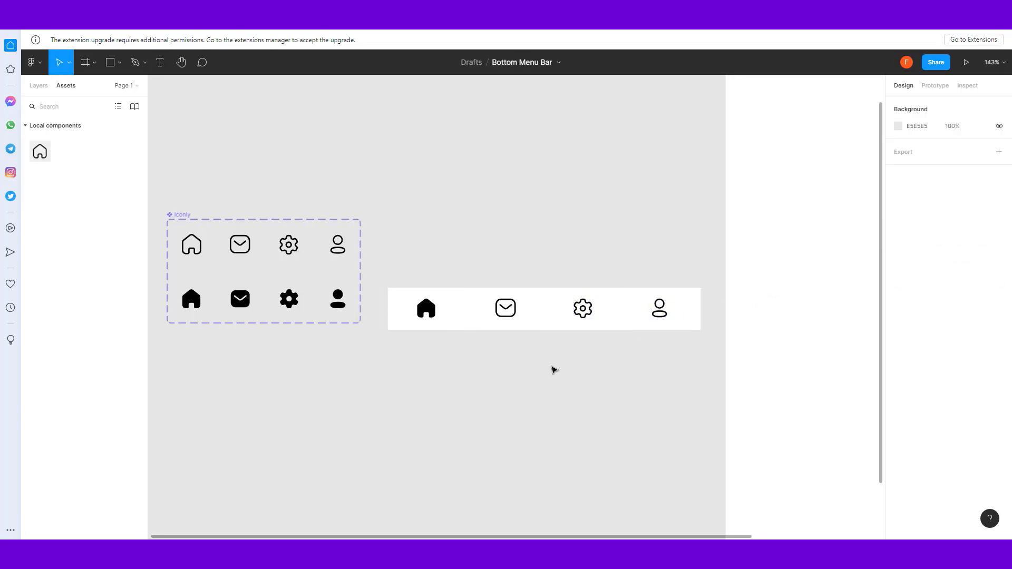
drag(383, 267, 688, 353)
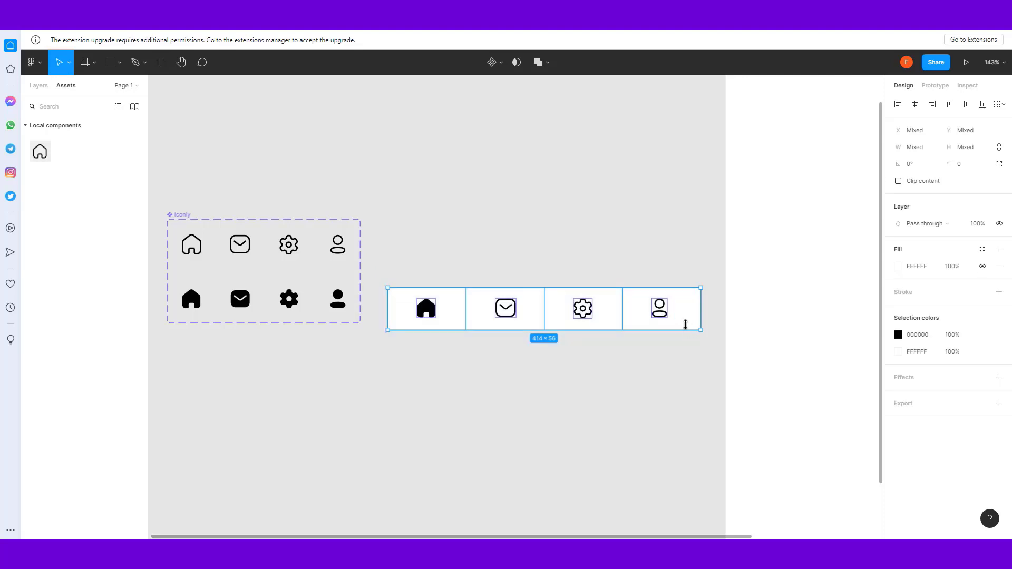
Duplicate the nav bar into four stacked copies
drag(687, 309, 689, 355)
key(ctrl+d)
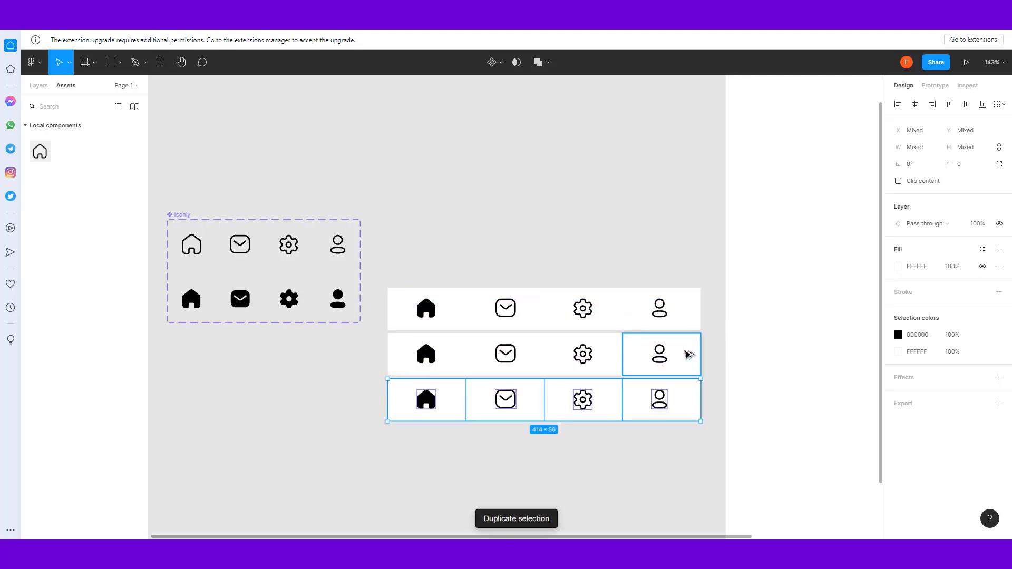
key(ctrl+d)
click(432, 469)
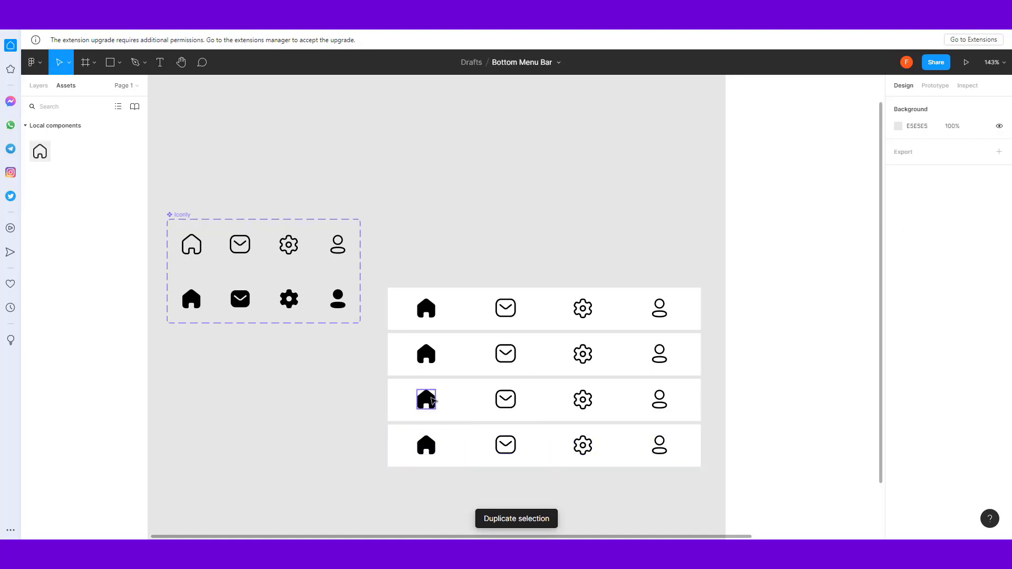
Set the home icons in rows 2, 3 and 4 to Light-Outline
click(425, 400)
shift+click(435, 442)
shift+click(431, 364)
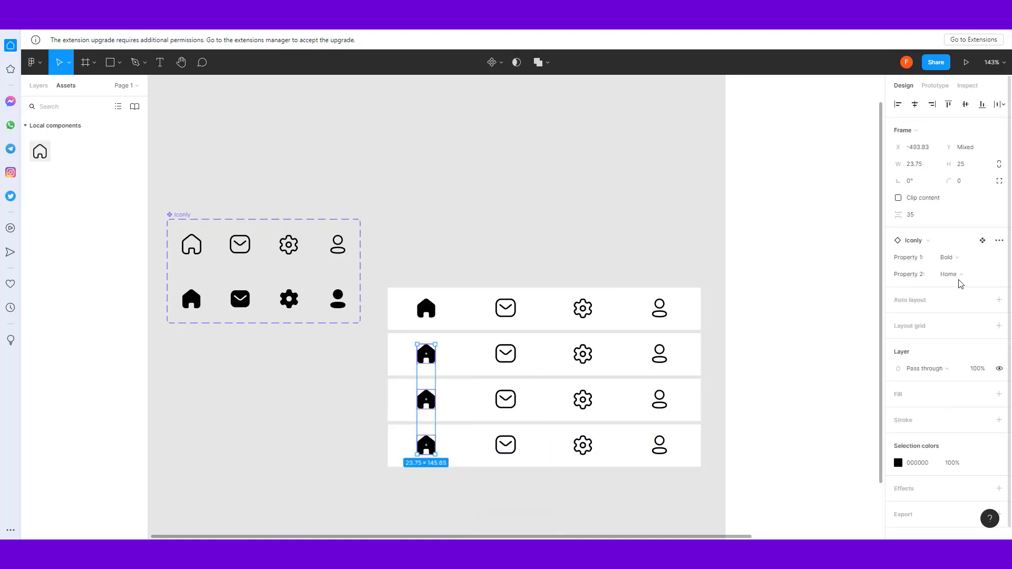
click(949, 257)
click(959, 269)
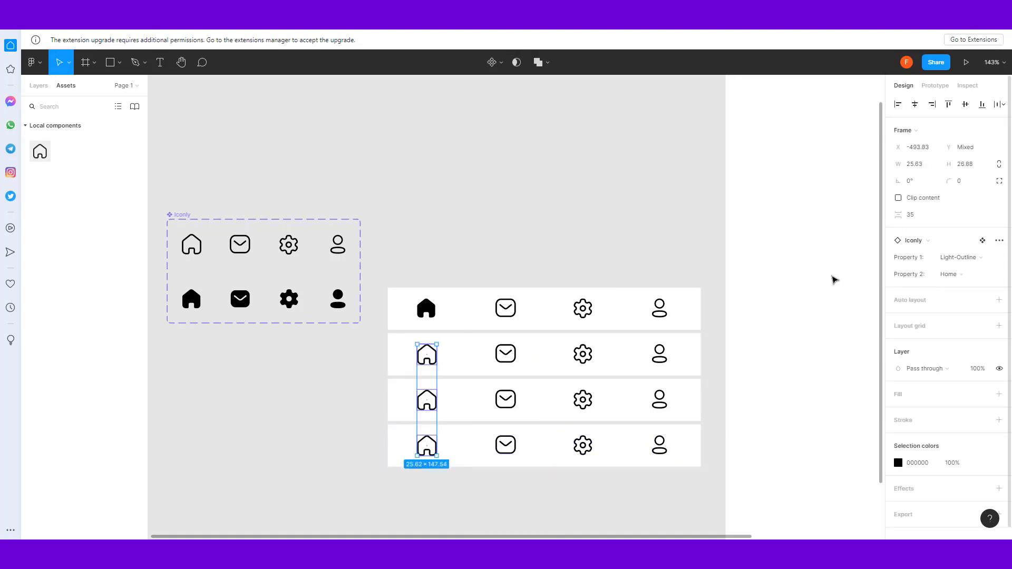
click(502, 478)
Make row 2's Message icon and row 3's Setting gear Bold
click(514, 362)
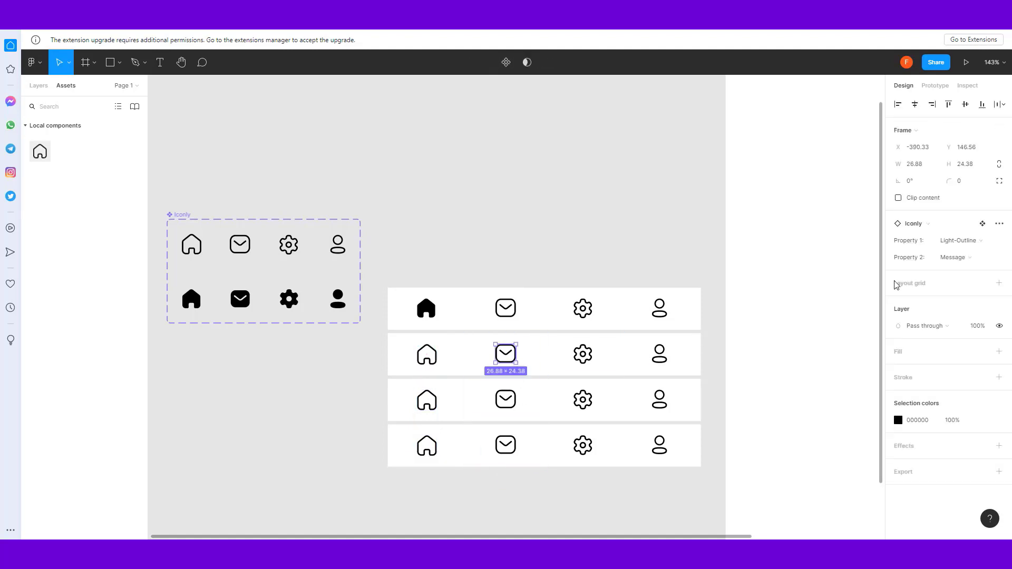
click(964, 248)
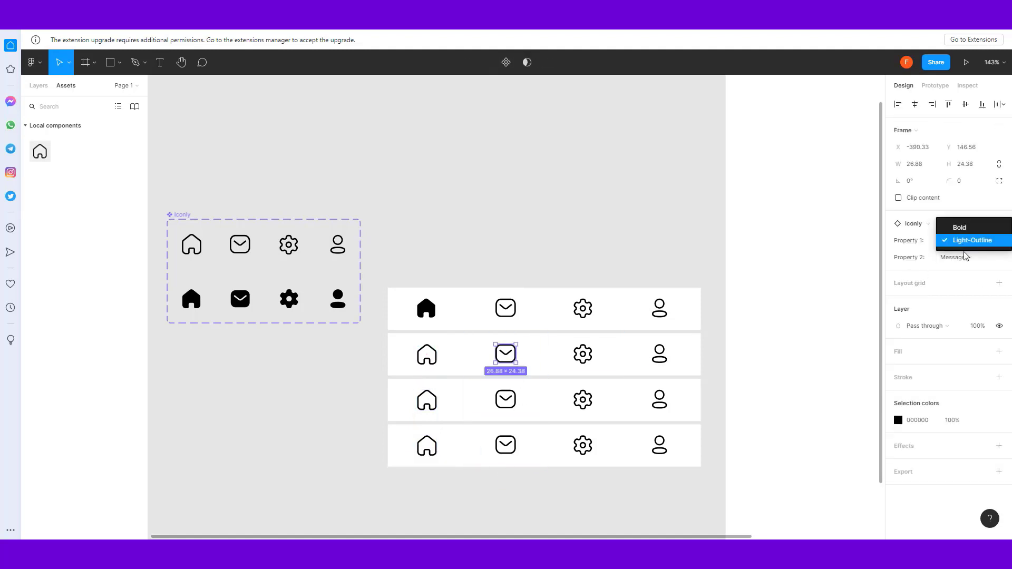
click(965, 234)
click(581, 404)
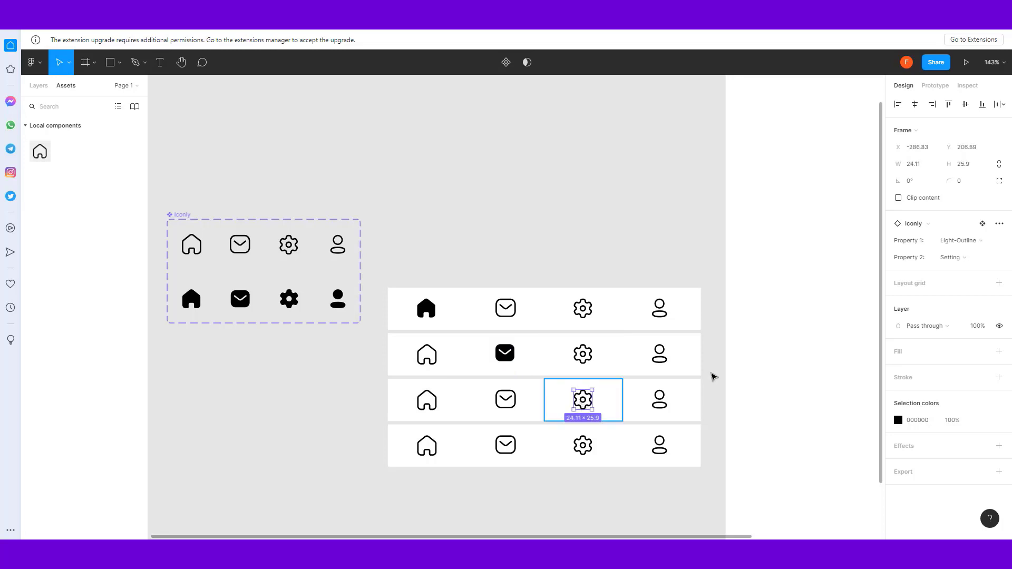
click(955, 242)
click(964, 234)
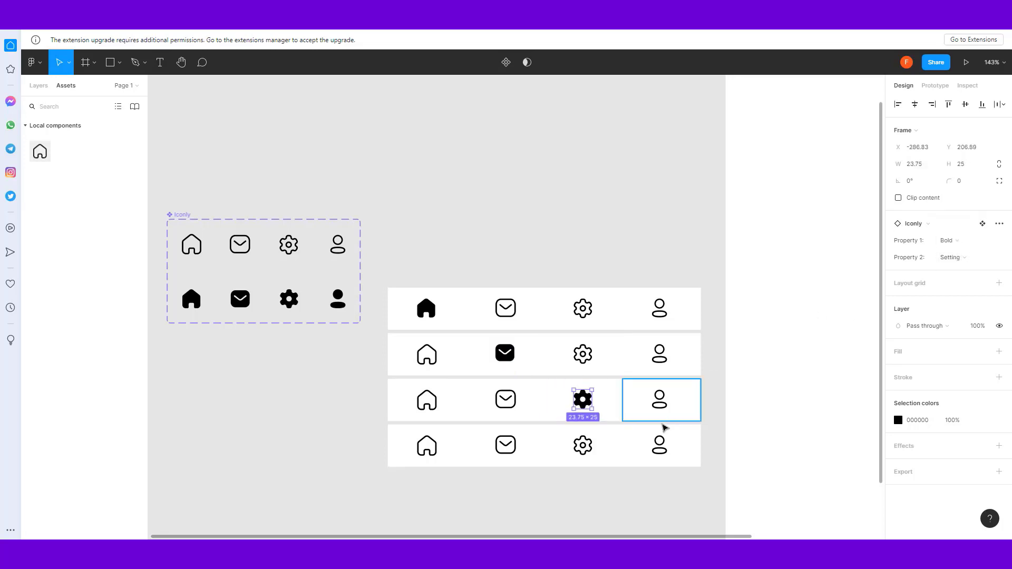
Make row 4's Profile icon Bold, undoing an accidental change to its gear
click(593, 445)
click(967, 246)
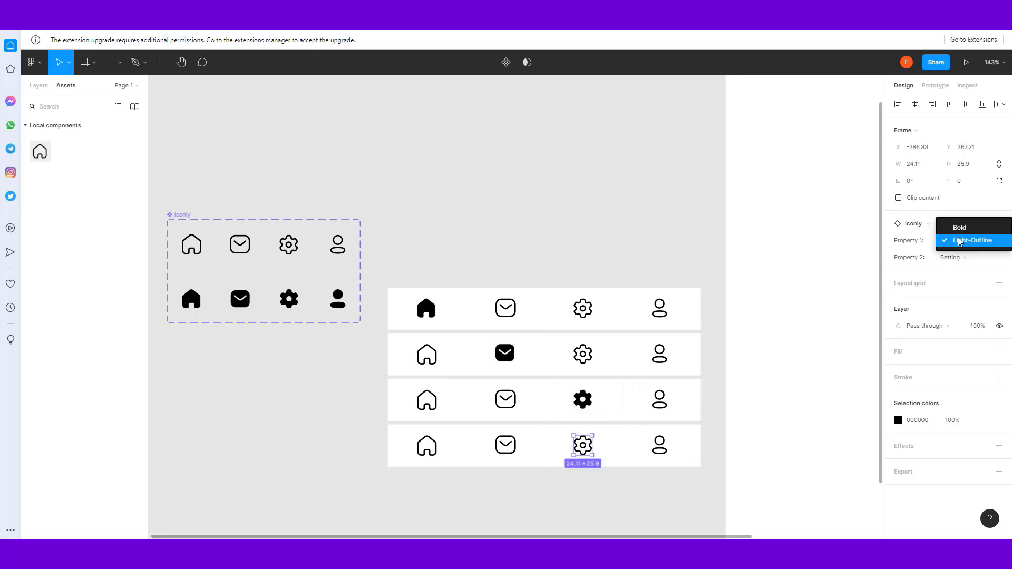
key(ctrl+z)
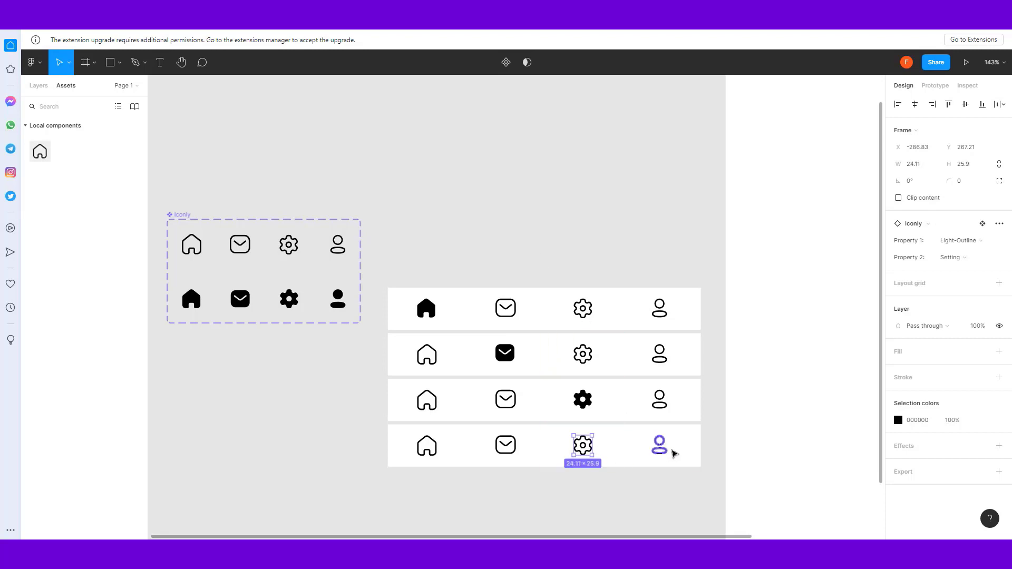
click(659, 445)
click(958, 240)
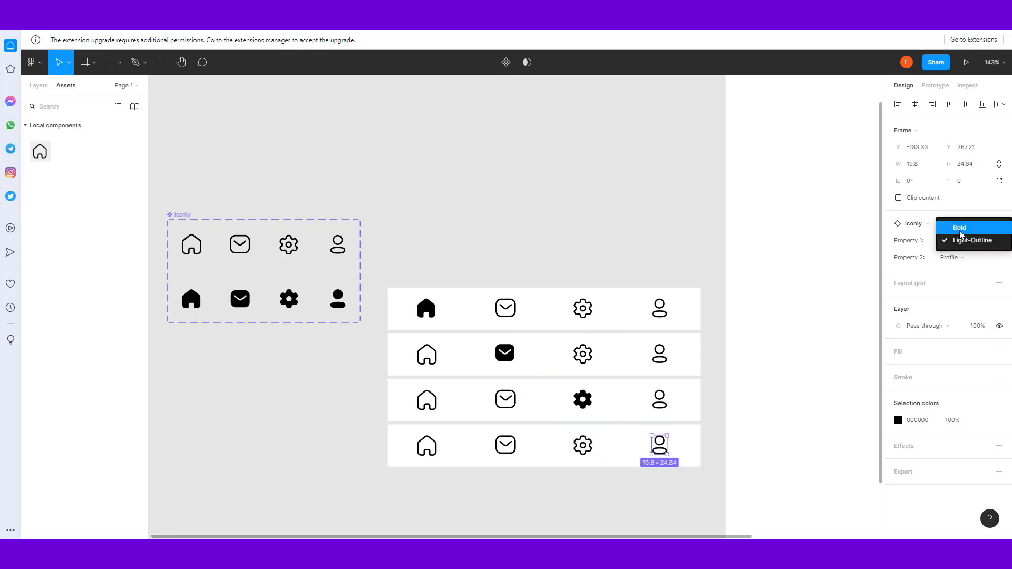
click(961, 230)
click(553, 488)
scroll(473, 495, down, 1)
Replace the frame's grey placeholder with the Home-highlighted nav bar
scroll(319, 461, right, 3)
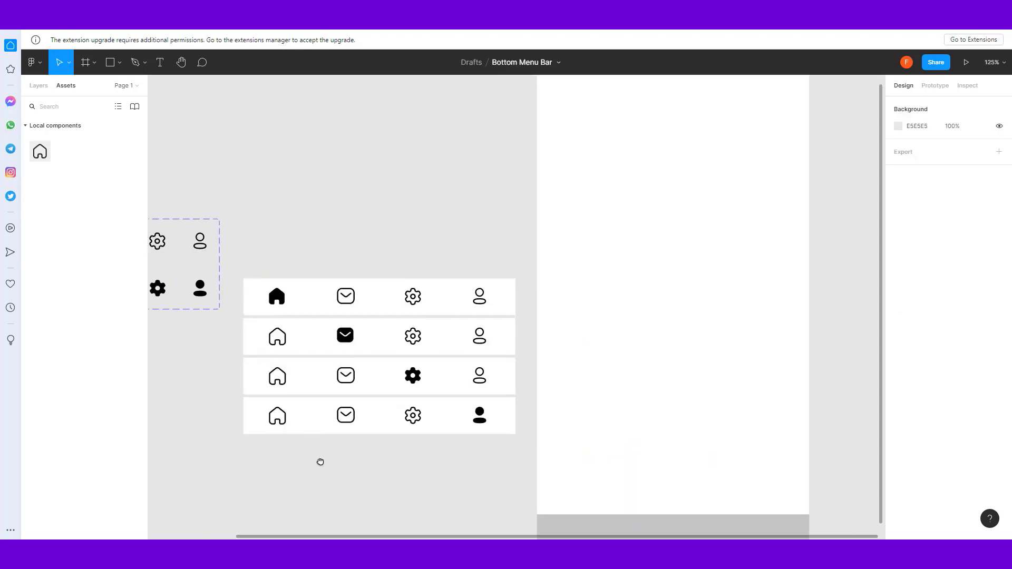
scroll(319, 461, down, 3)
scroll(333, 448, down, 1)
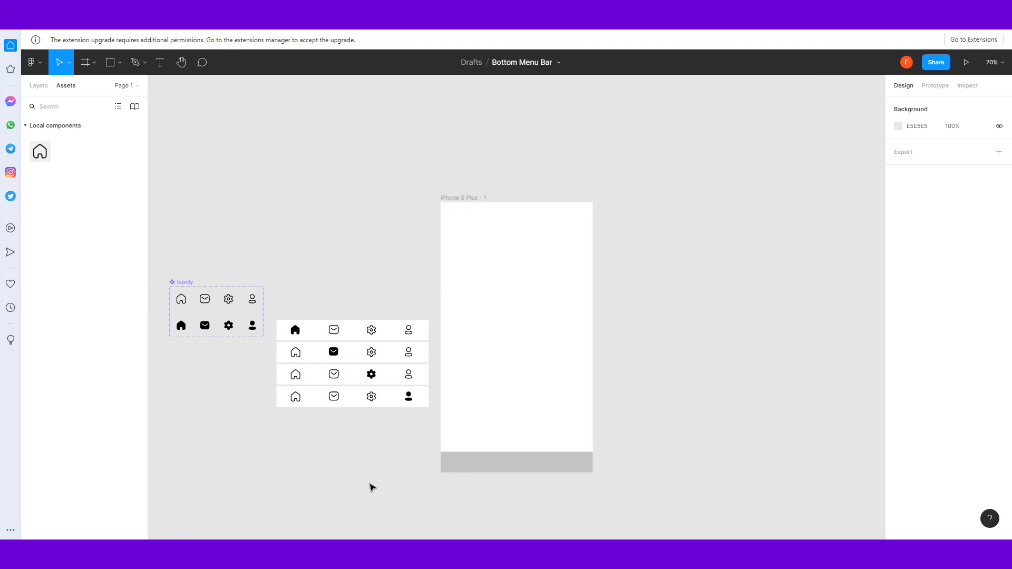
click(480, 467)
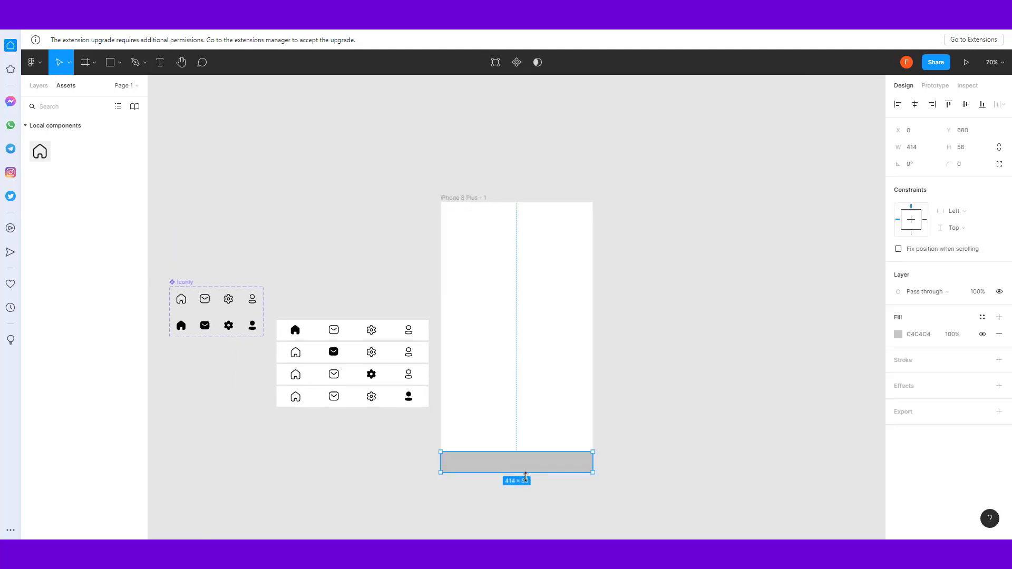
key(Delete)
mouse_move(283, 312)
mouse_down()
mouse_move(420, 335)
mouse_move(536, 463)
mouse_up()
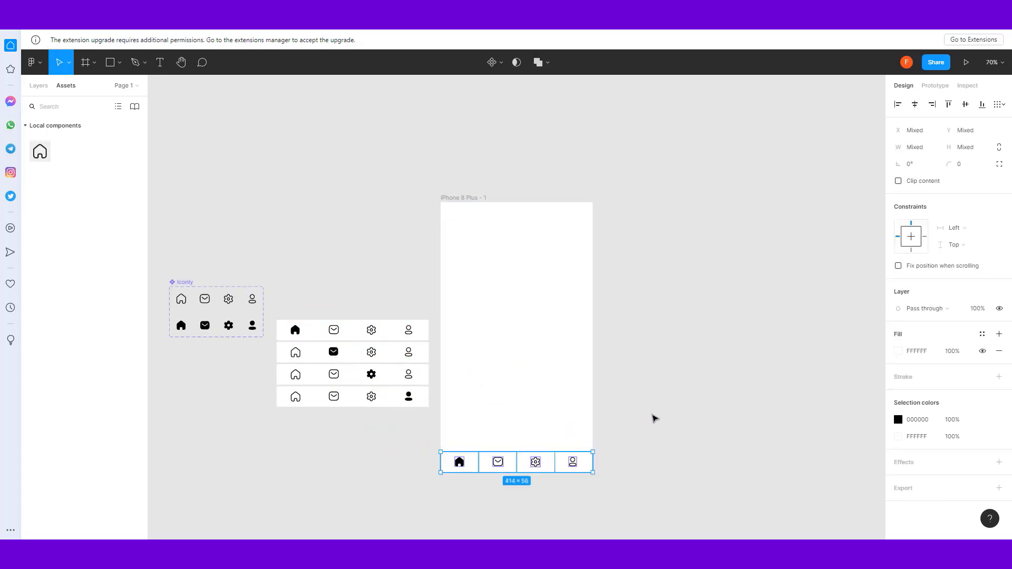
click(497, 196)
Duplicate the iPhone 8 Plus frame to the right to make frames 2–4
drag(476, 199, 633, 213)
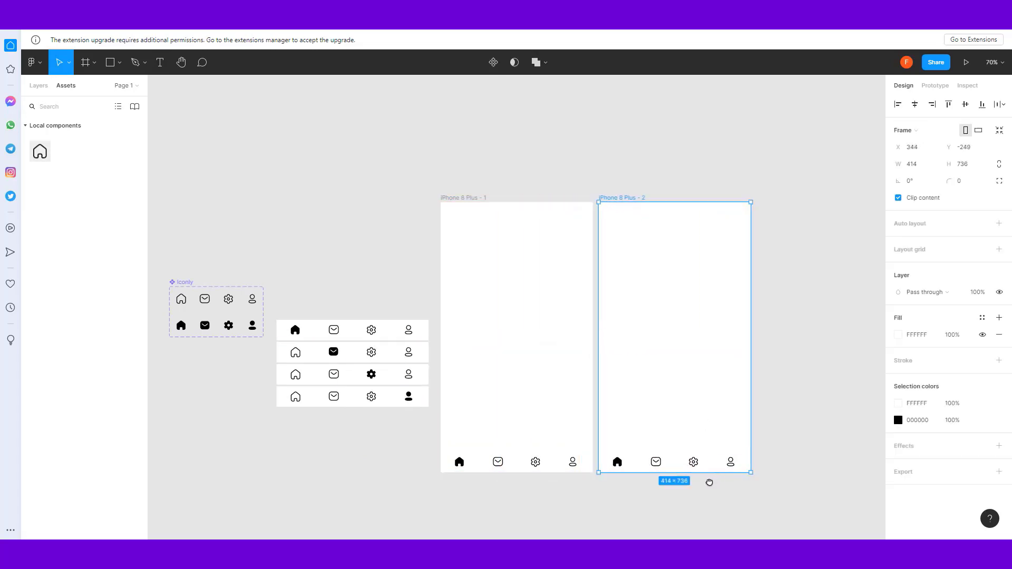
drag(709, 483, 698, 483)
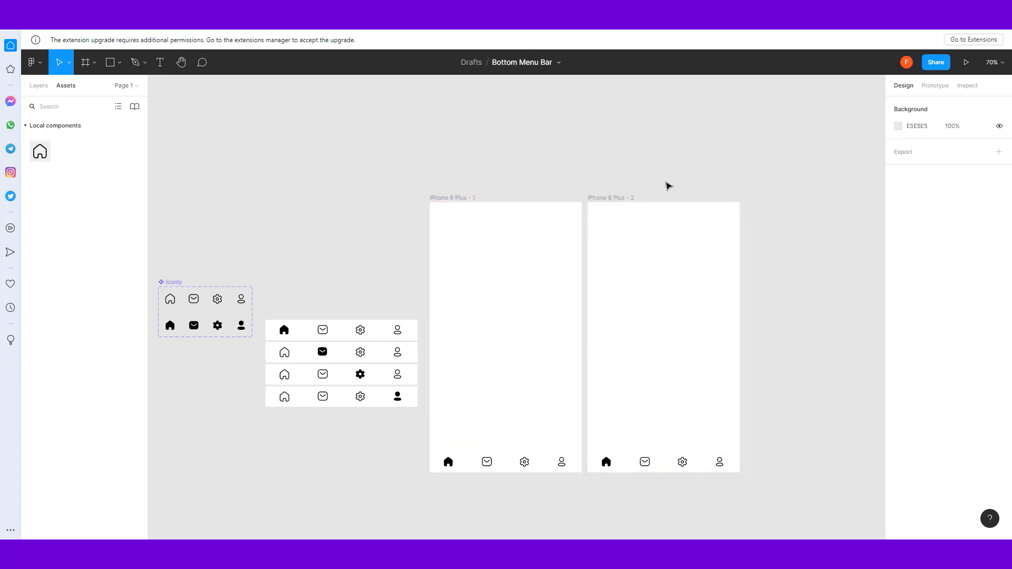
mouse_move(606, 200)
mouse_down()
mouse_move(779, 200)
mouse_move(584, 169)
mouse_move(764, 198)
mouse_up()
scroll(221, 233, down, 3)
scroll(440, 407, left, 3)
Delete the nav bars in frames 2–4 and dock the Message-highlighted bar in frame 2
click(774, 422)
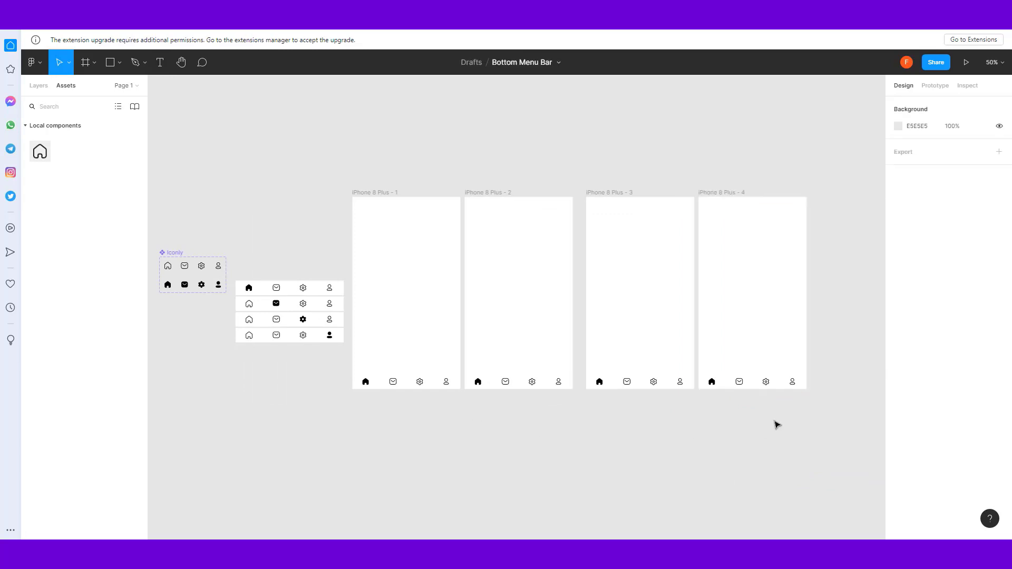
drag(829, 419, 476, 376)
key(Delete)
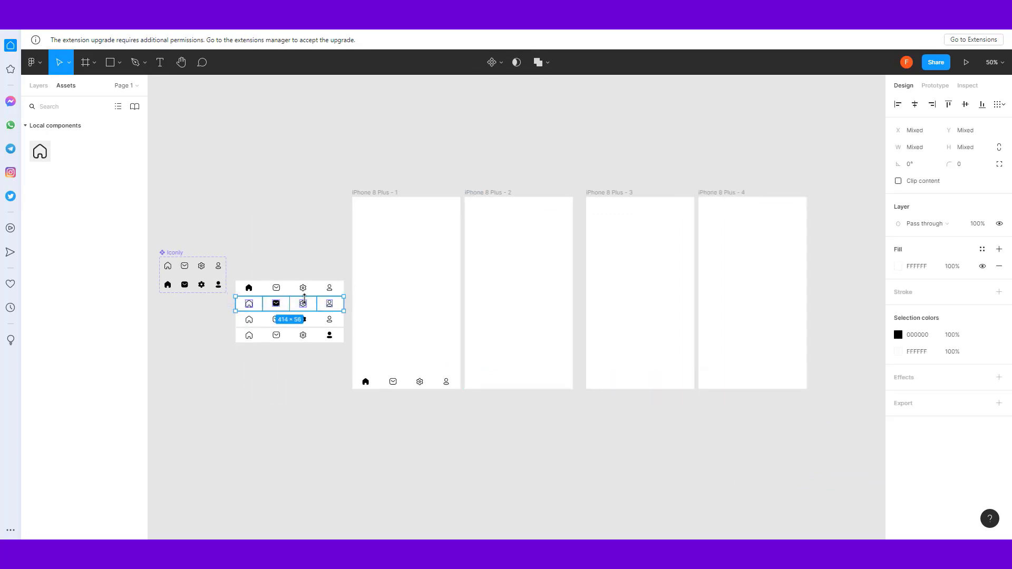
drag(307, 308, 536, 383)
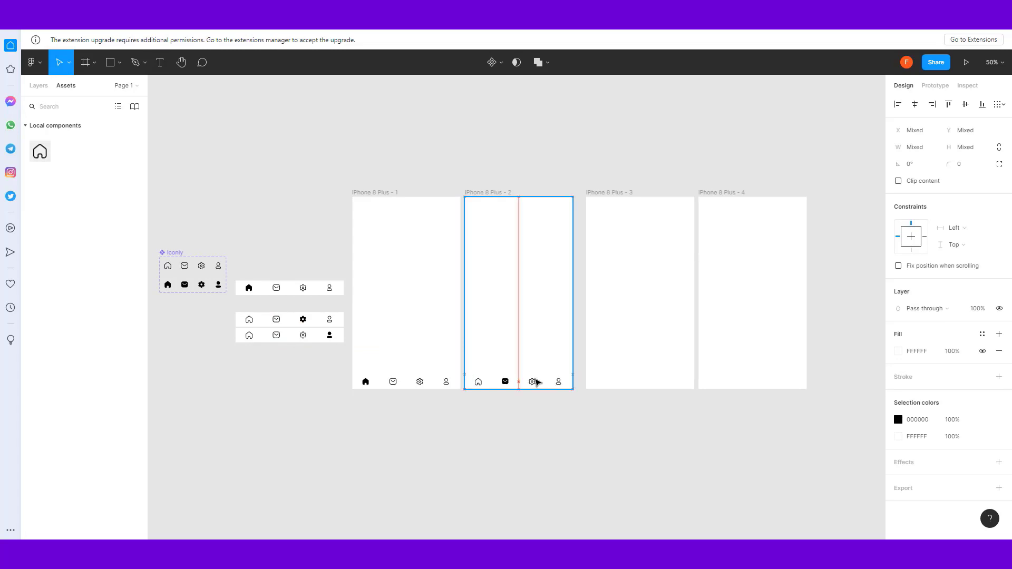
Dock the Setting- and Profile-highlighted bars in frames 3 and 4
drag(225, 319, 653, 382)
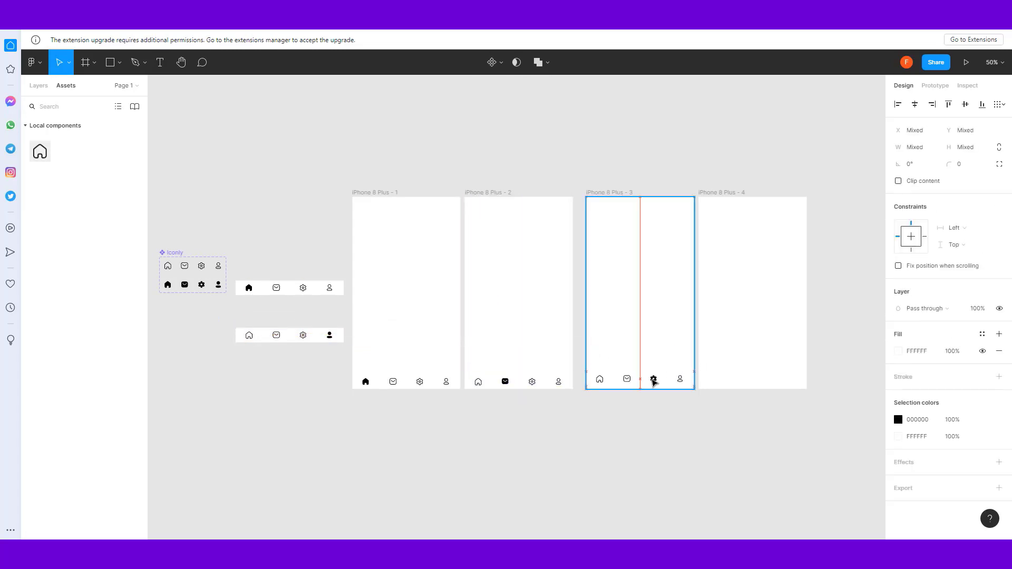
mouse_move(227, 322)
mouse_down()
mouse_move(329, 341)
mouse_move(792, 384)
mouse_up()
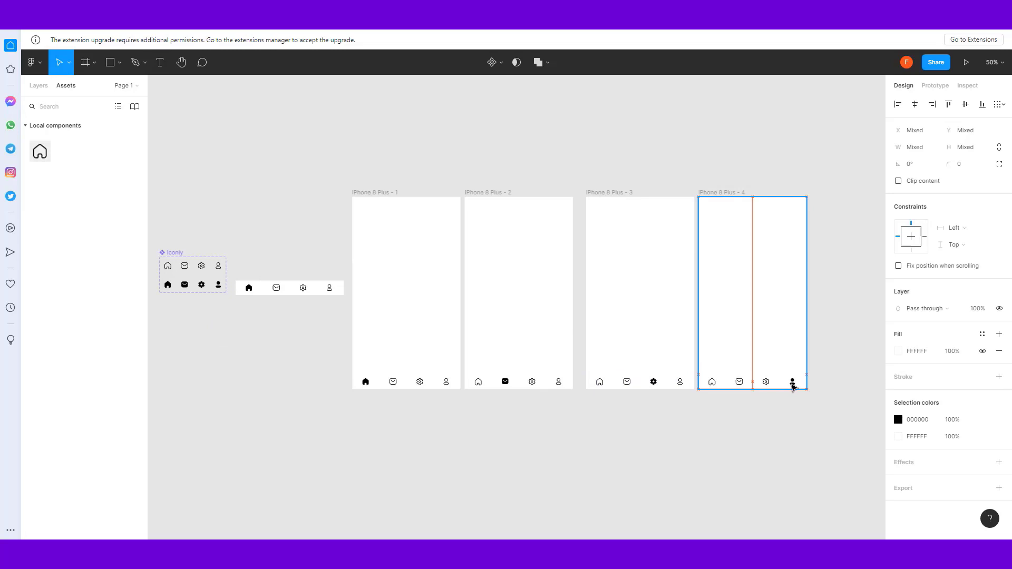
drag(791, 387, 792, 388)
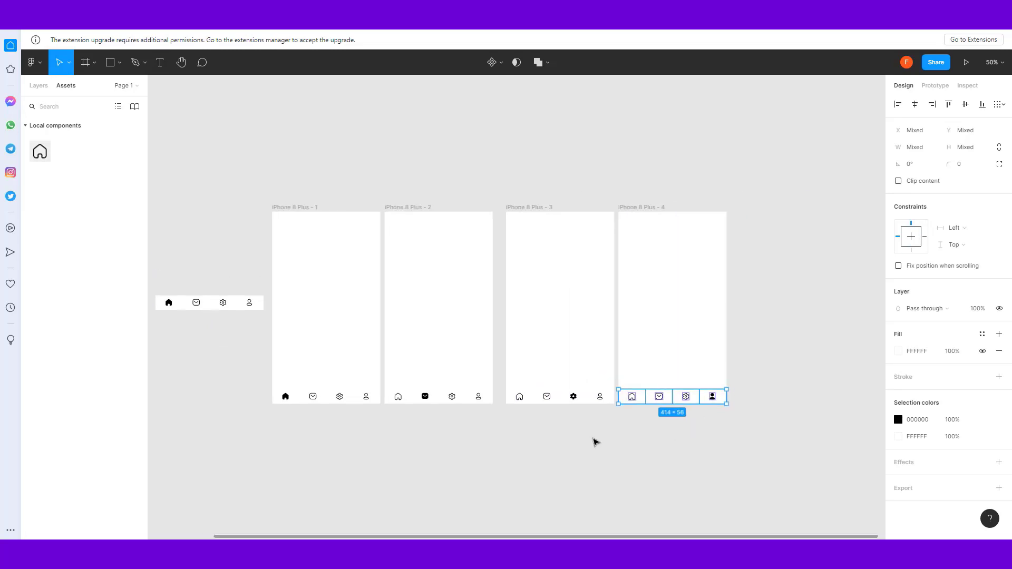
click(553, 441)
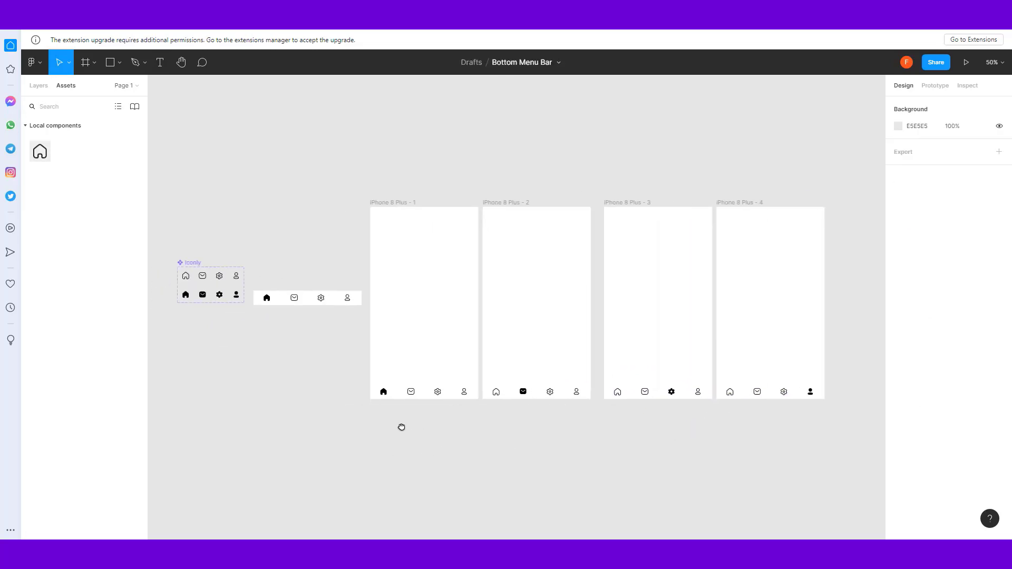
scroll(401, 427, right, 1)
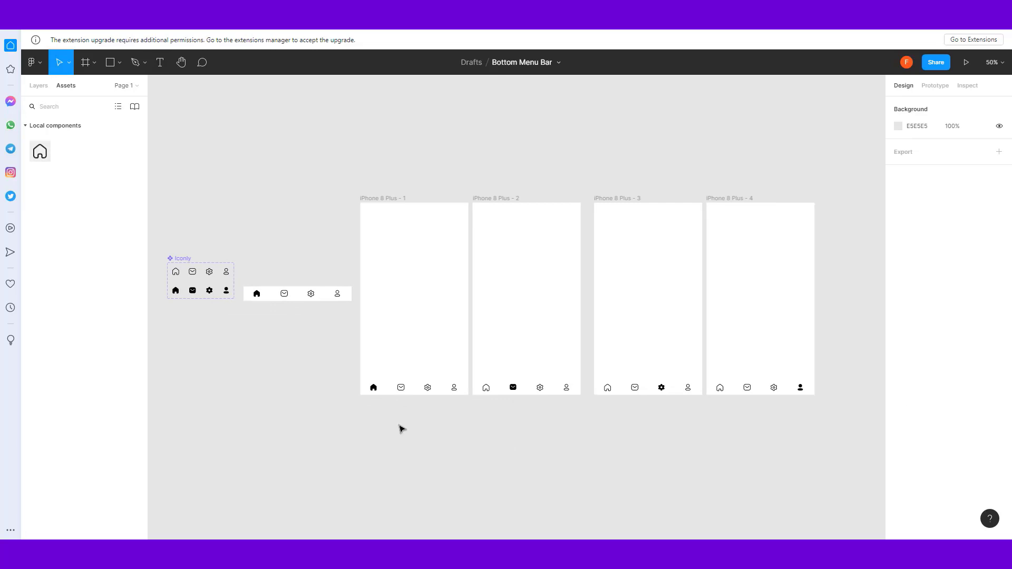
click(387, 198)
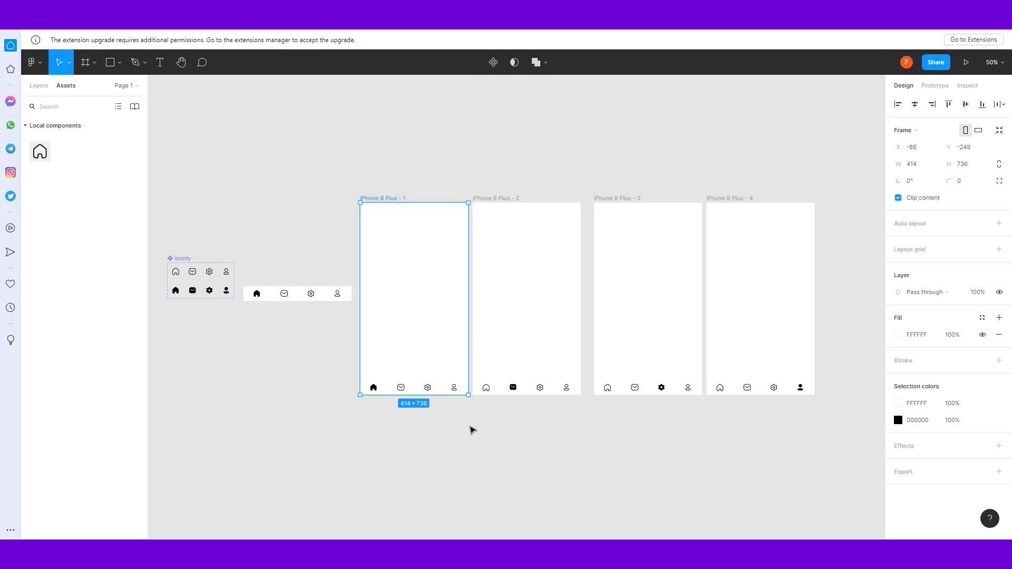
scroll(388, 184, right, 2)
click(368, 201)
drag(363, 205, 362, 205)
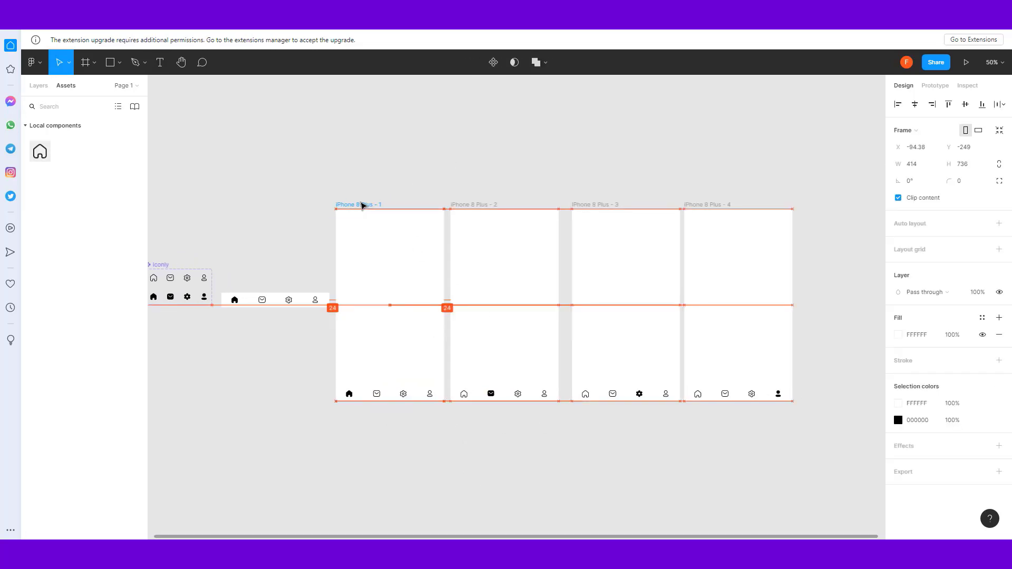
click(377, 427)
scroll(386, 422, up, 1)
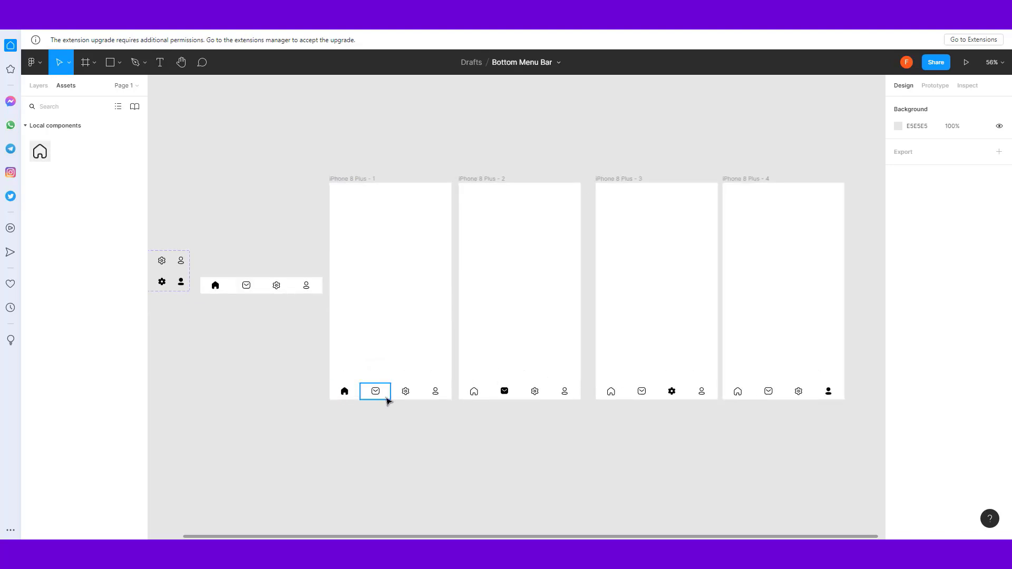
click(387, 398)
shift+click(429, 397)
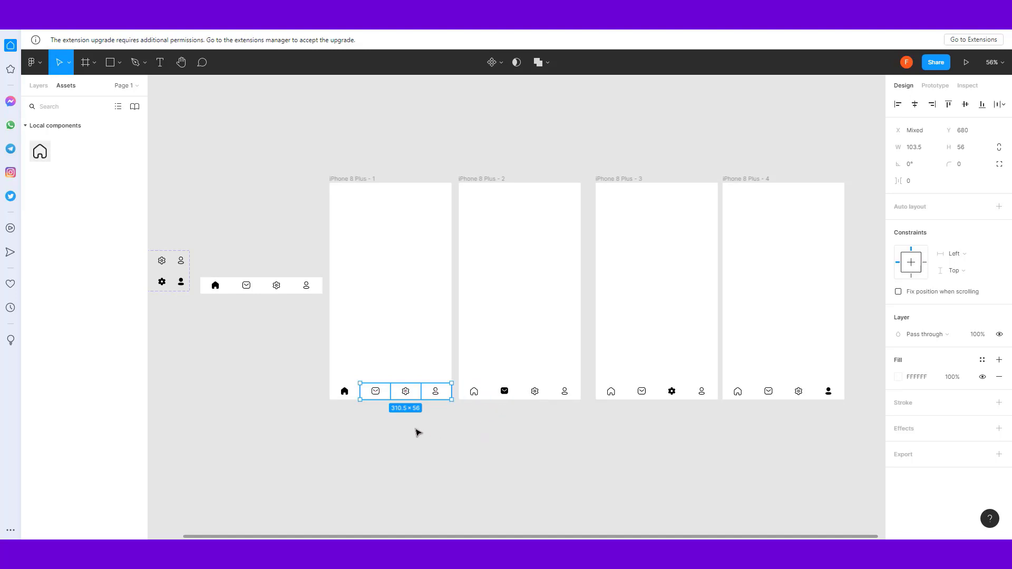
Link frame 1's mail cell to iPhone 8 Plus - 2 on tap with Smart animate
click(935, 85)
click(405, 446)
click(388, 392)
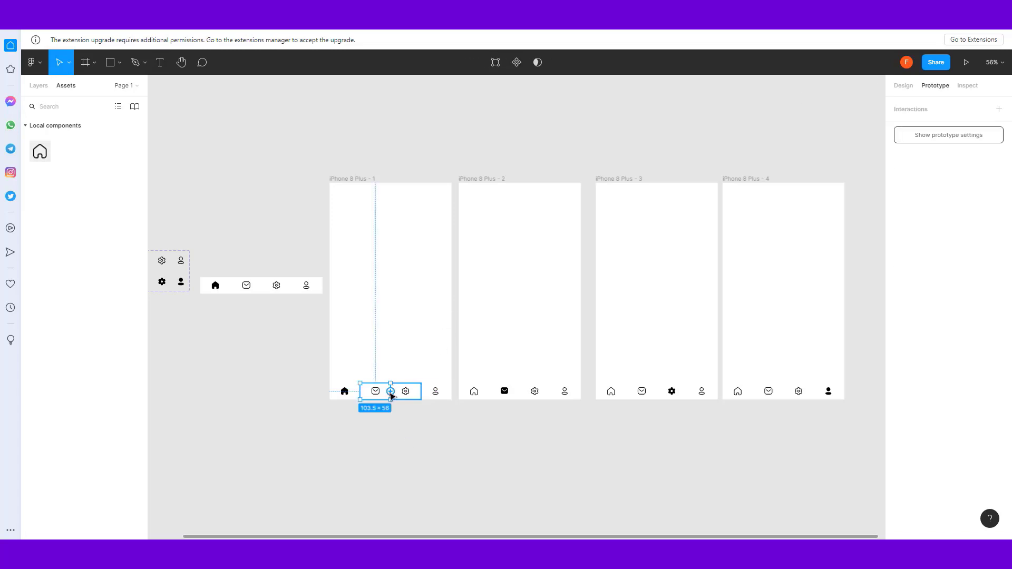
drag(390, 391, 485, 337)
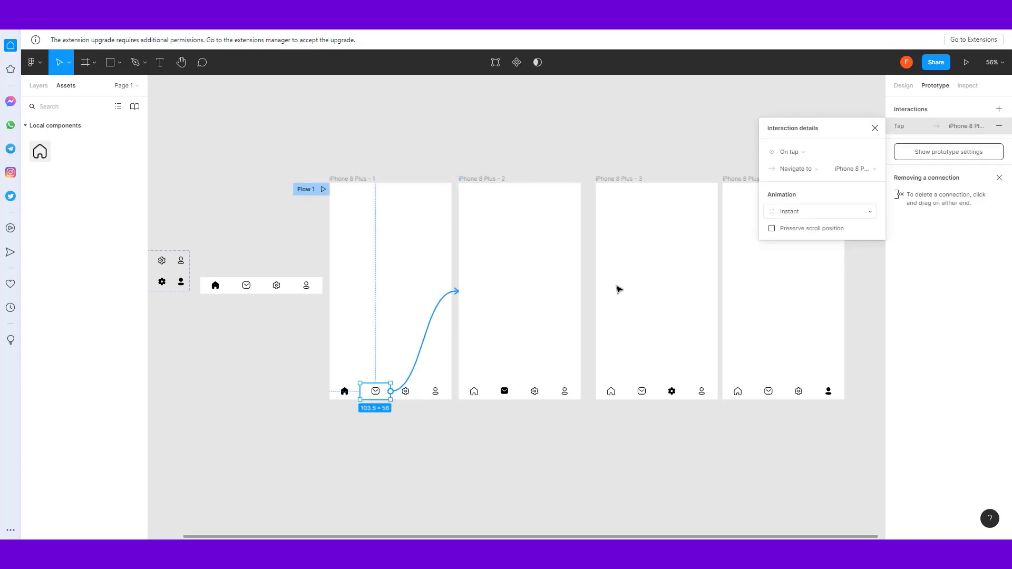
click(792, 155)
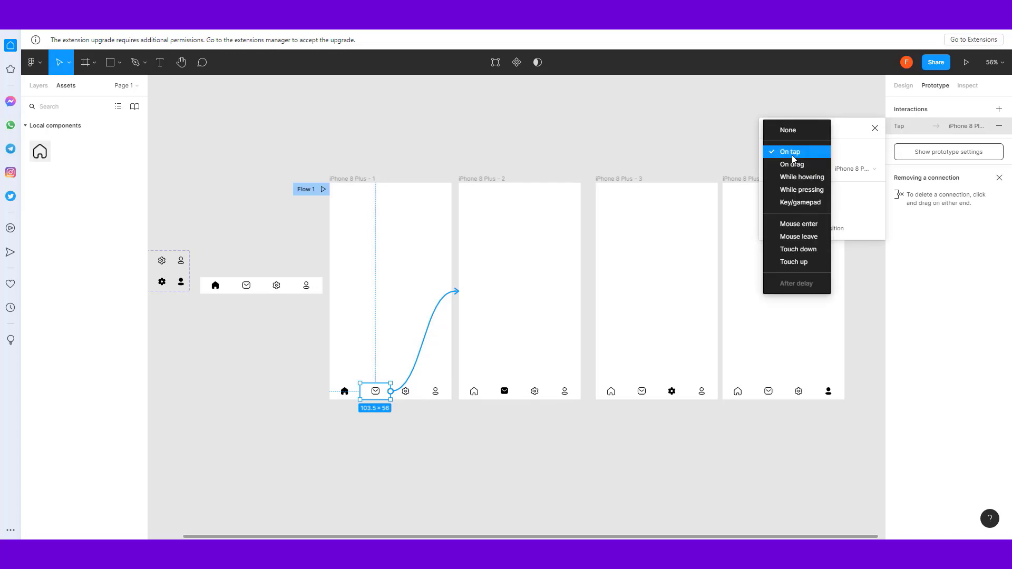
click(793, 158)
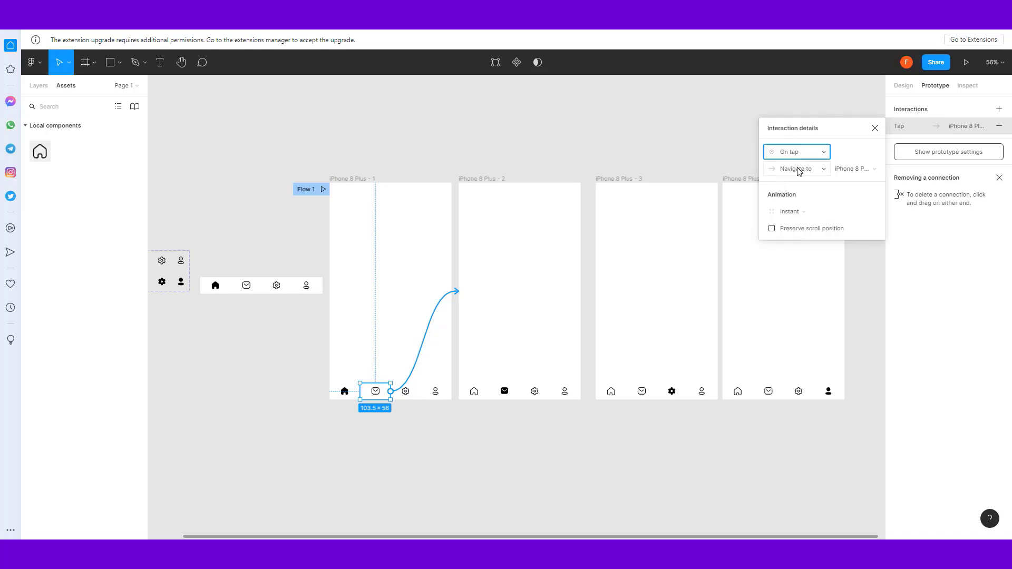
click(798, 211)
click(801, 235)
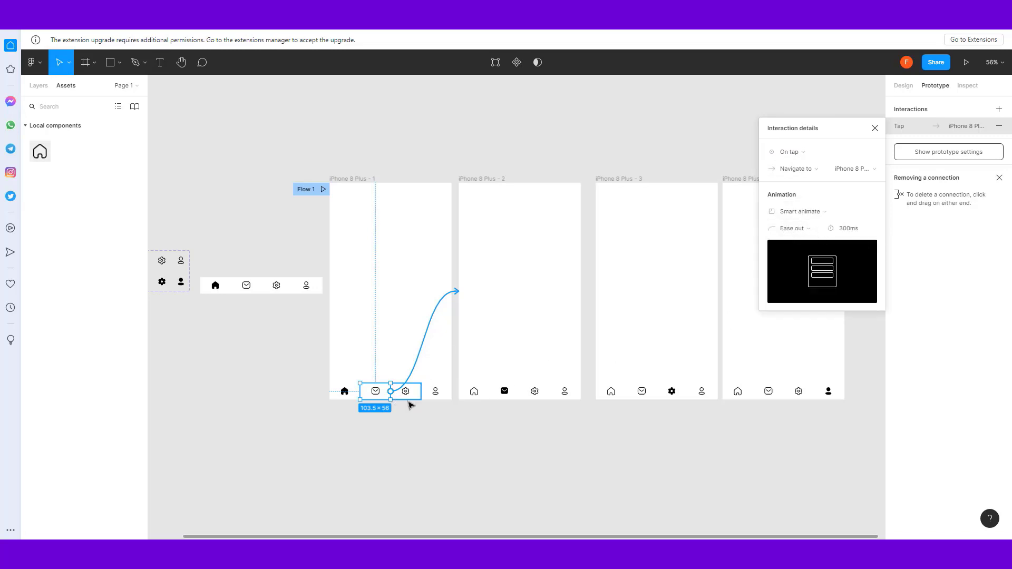
Link frame 1's gear cell to frame 3 and its person cell to frame 4
click(415, 398)
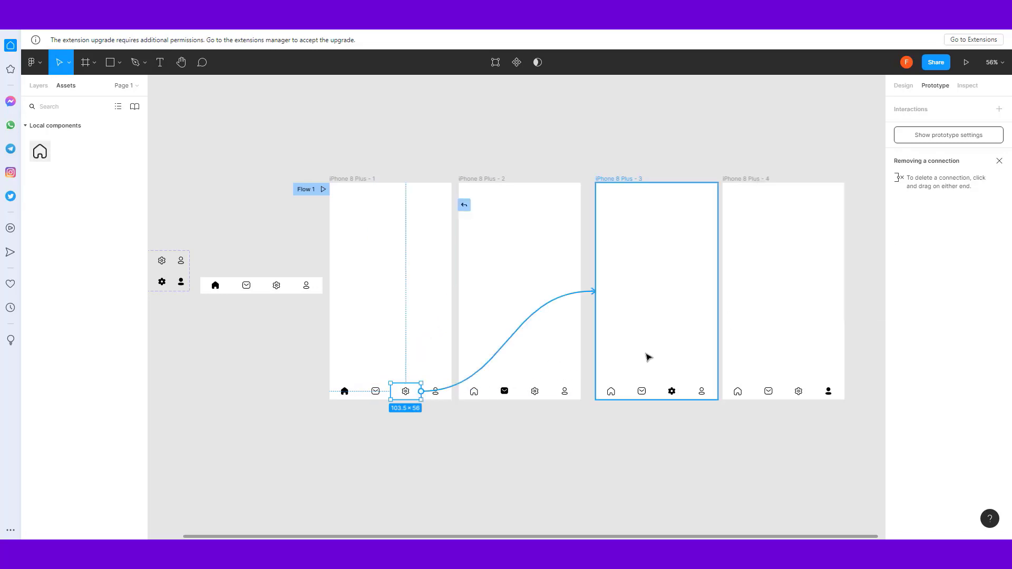
drag(420, 391, 648, 356)
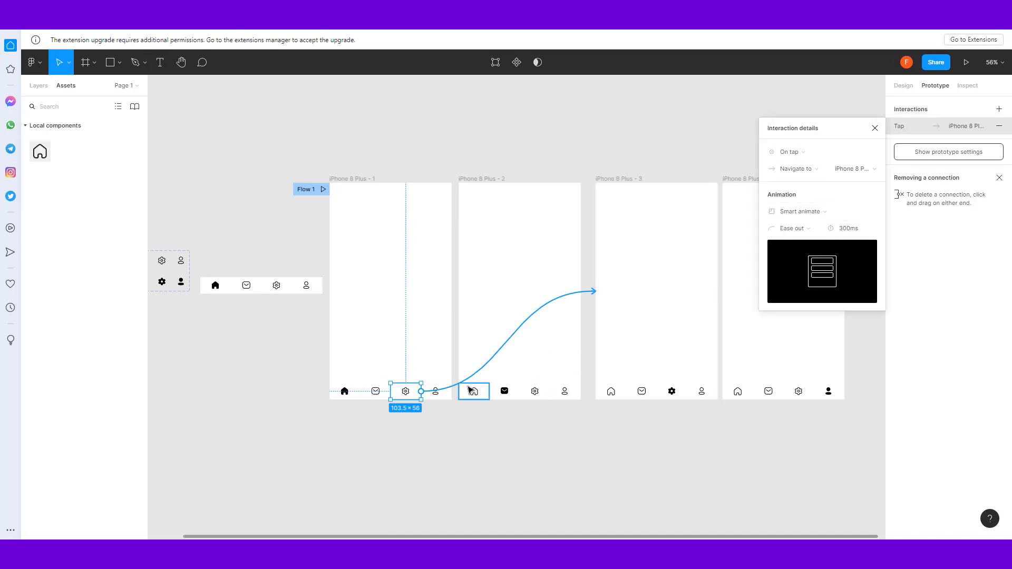
click(436, 390)
mouse_move(452, 391)
mouse_down()
mouse_move(603, 351)
mouse_move(746, 341)
mouse_up()
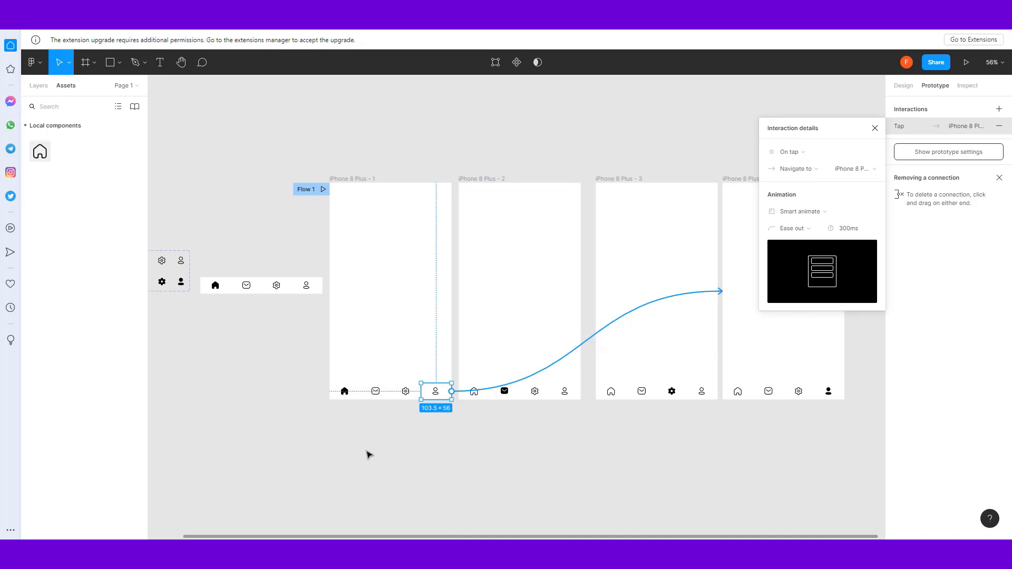
Make tapping the home cells in frames 2–4 navigate to iPhone 8 Plus - 1
click(486, 396)
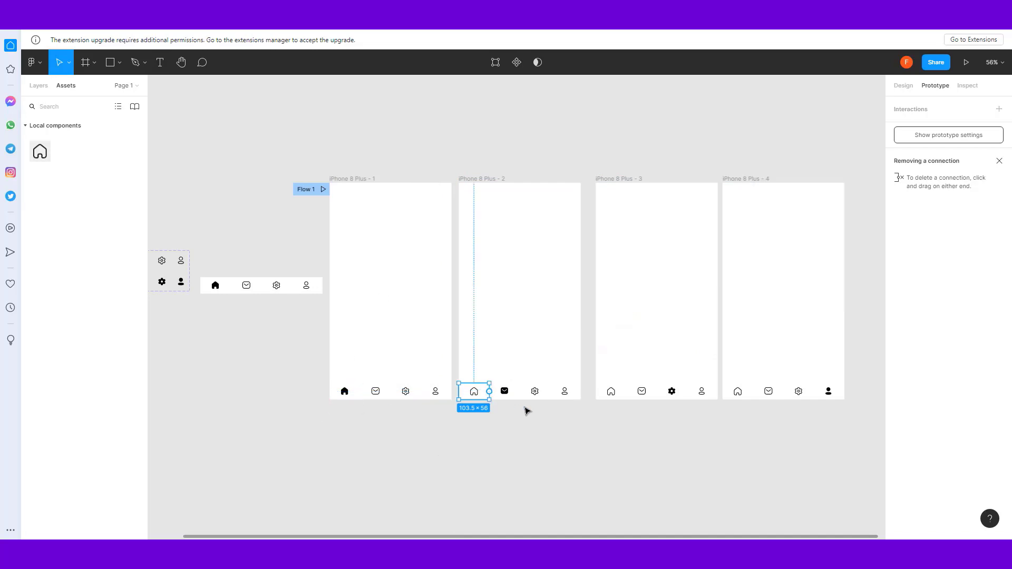
shift+click(620, 396)
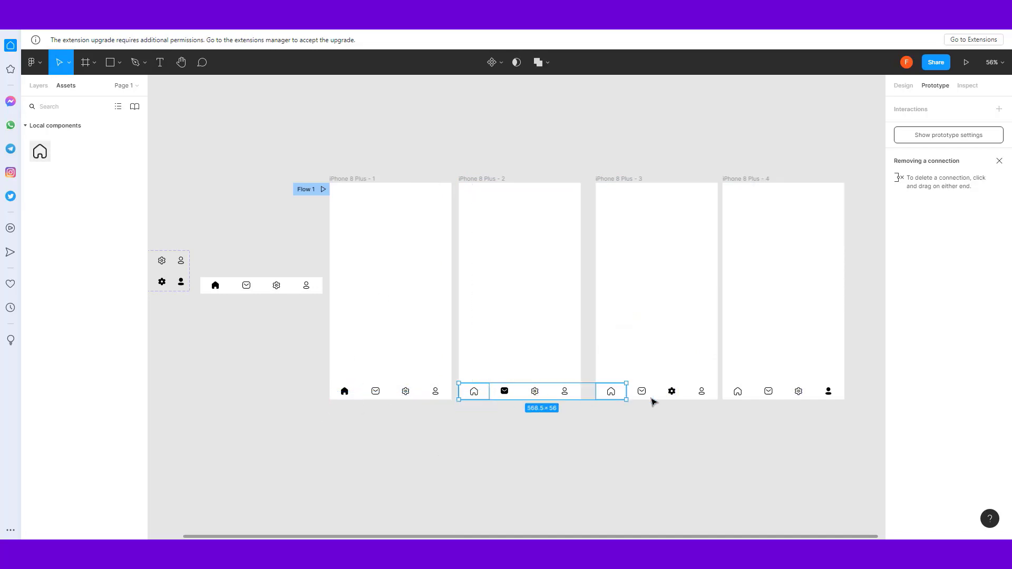
shift+click(729, 396)
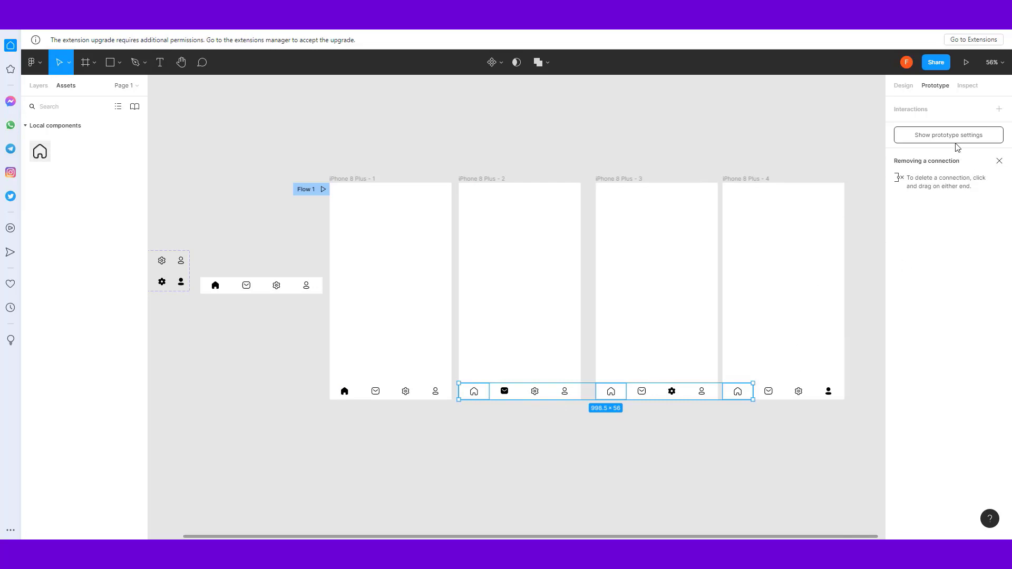
click(999, 109)
click(920, 132)
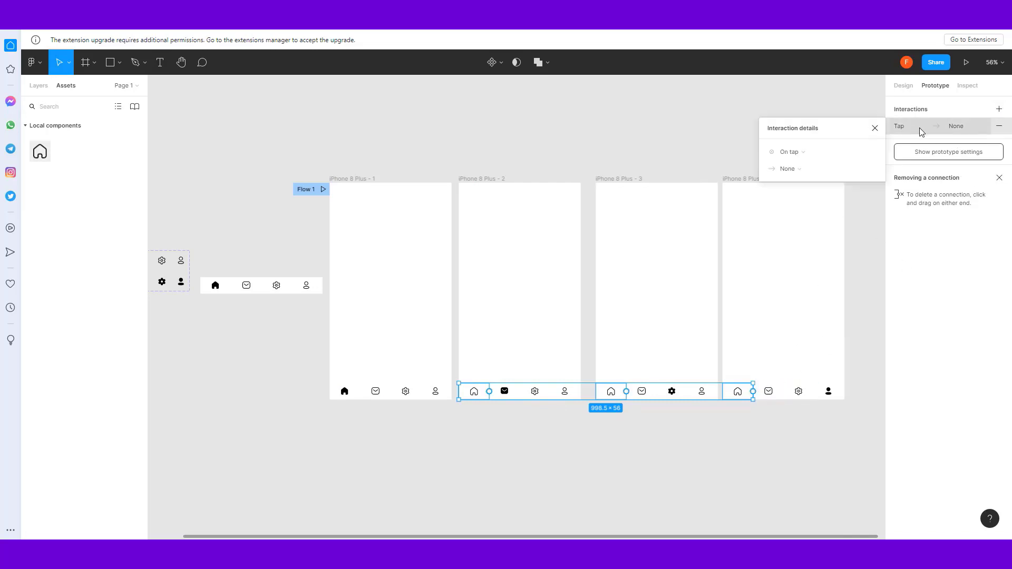
click(809, 169)
click(811, 189)
click(843, 171)
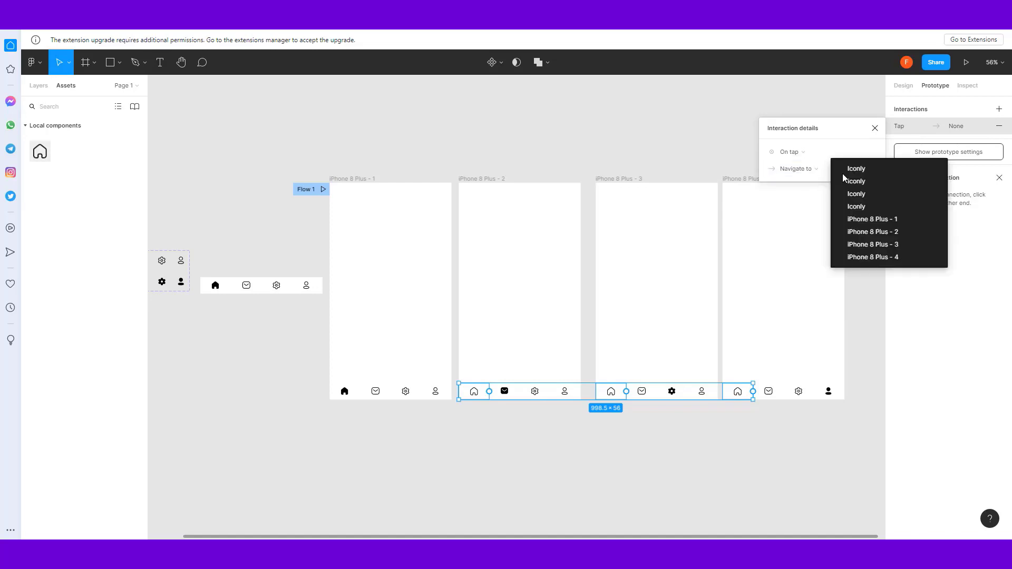
click(865, 220)
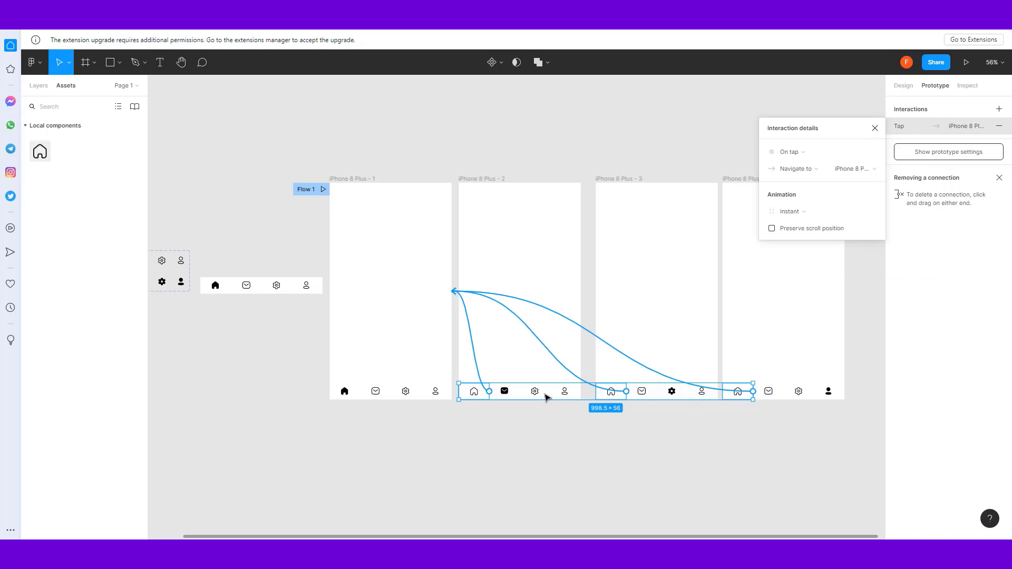
click(495, 432)
Paste copies of frame 1's gear cell rectangle into frames 2 and 4
click(908, 87)
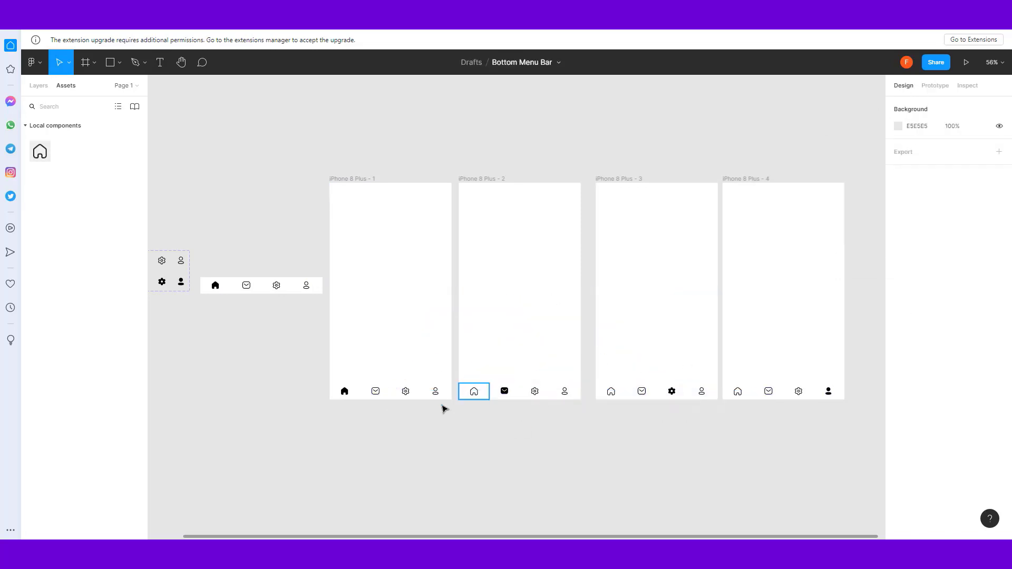
click(416, 398)
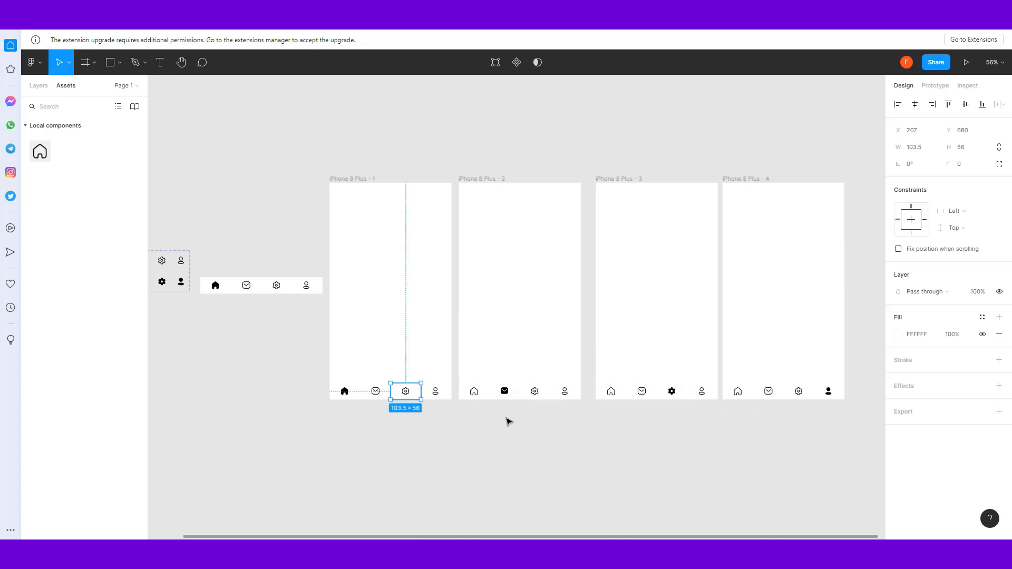
click(541, 396)
key(Escape)
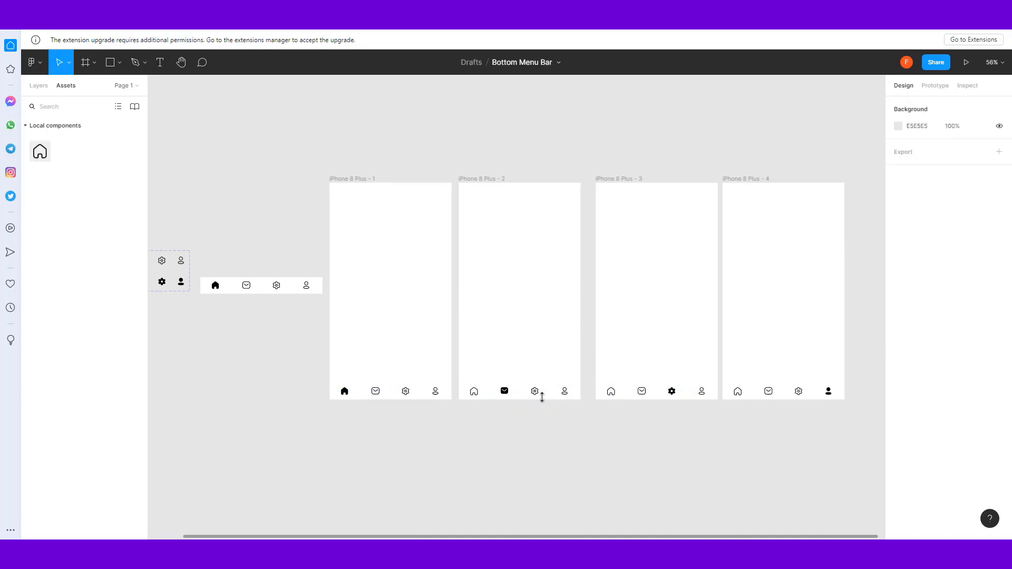
click(466, 182)
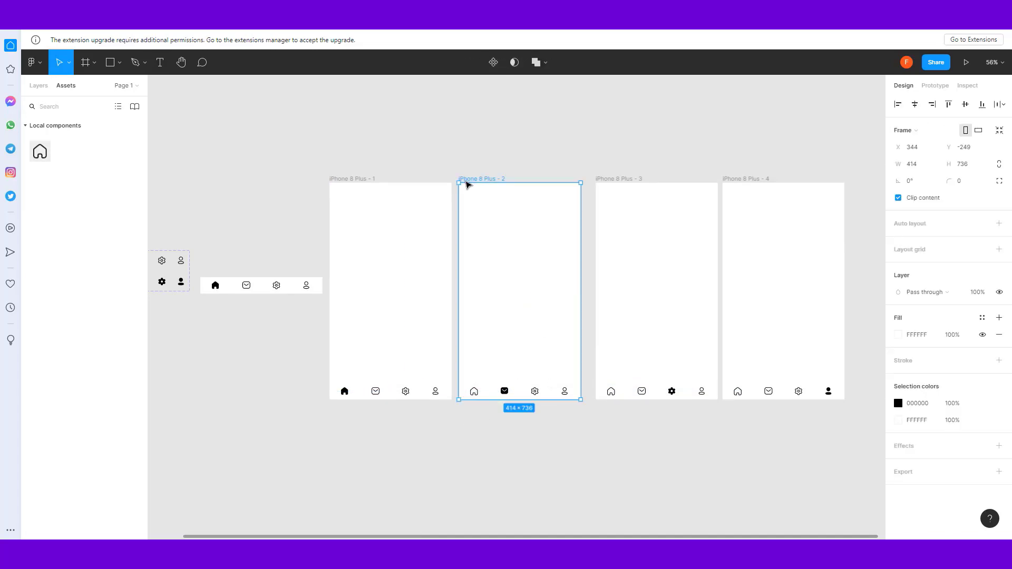
key(ctrl+v)
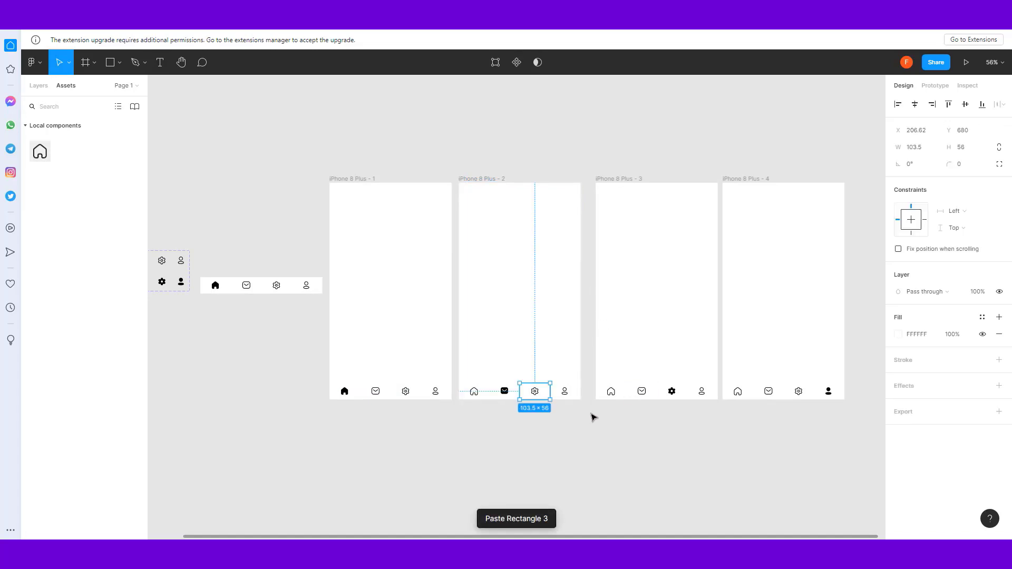
click(792, 396)
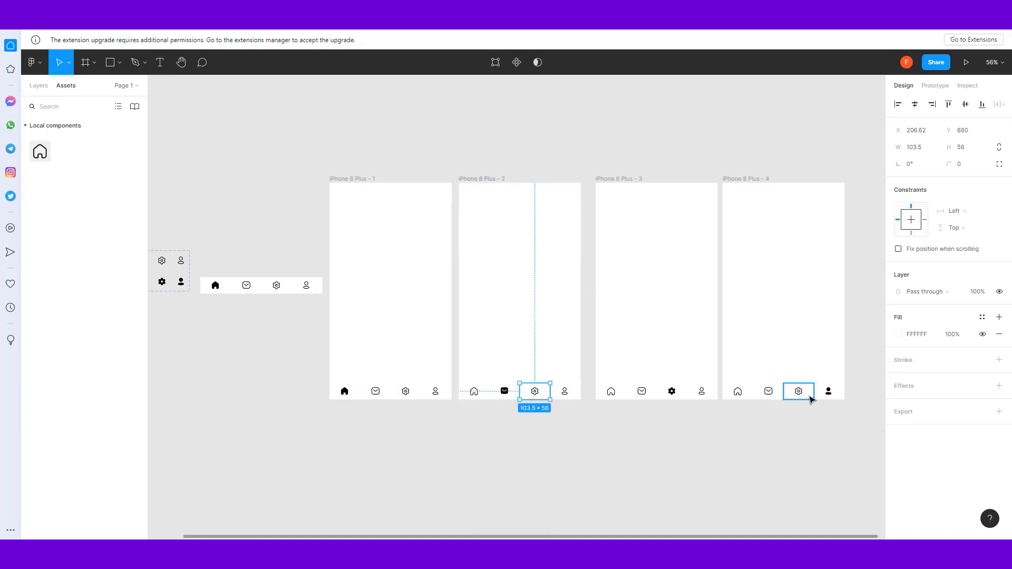
click(758, 208)
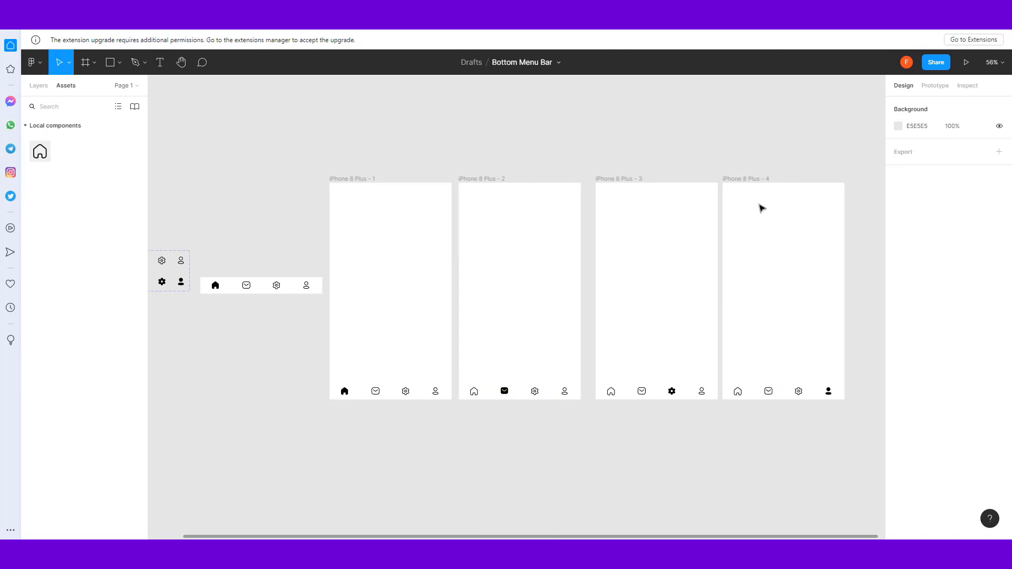
click(752, 180)
key(ctrl+v)
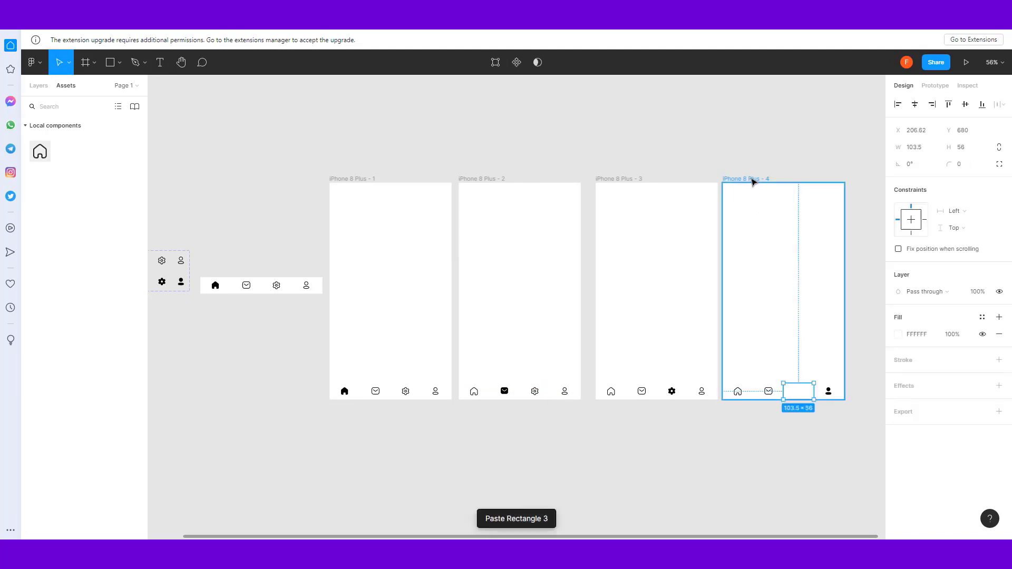
Copy frame 1's mail cell rectangle and paste it into frame 3
click(385, 395)
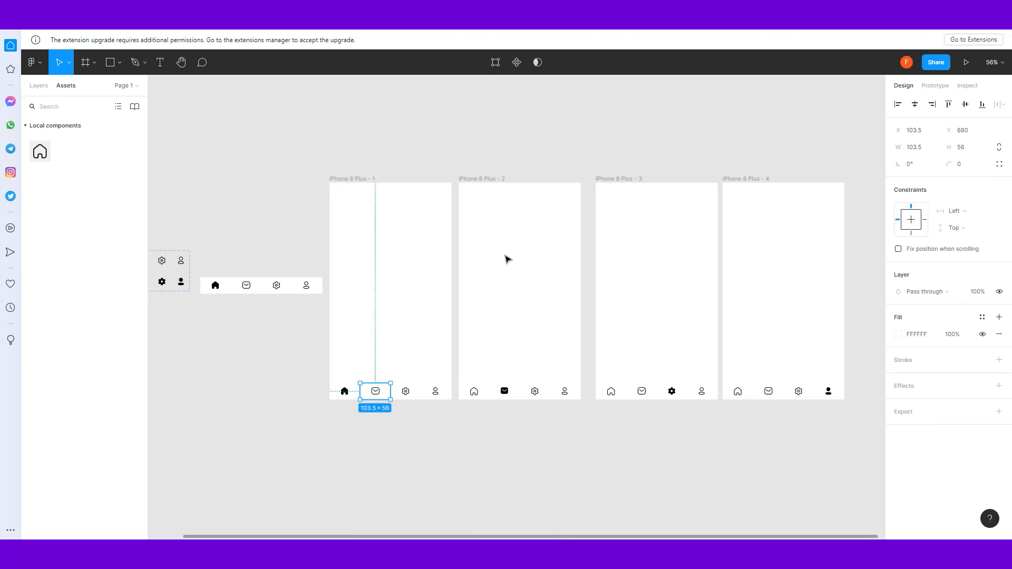
click(626, 181)
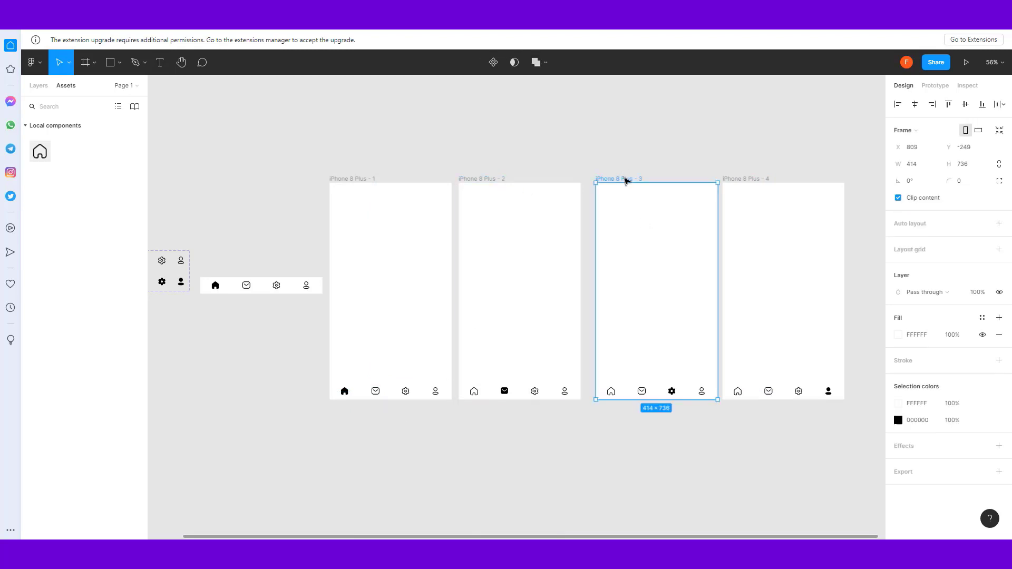
click(649, 396)
key(Delete)
key(ctrl+v)
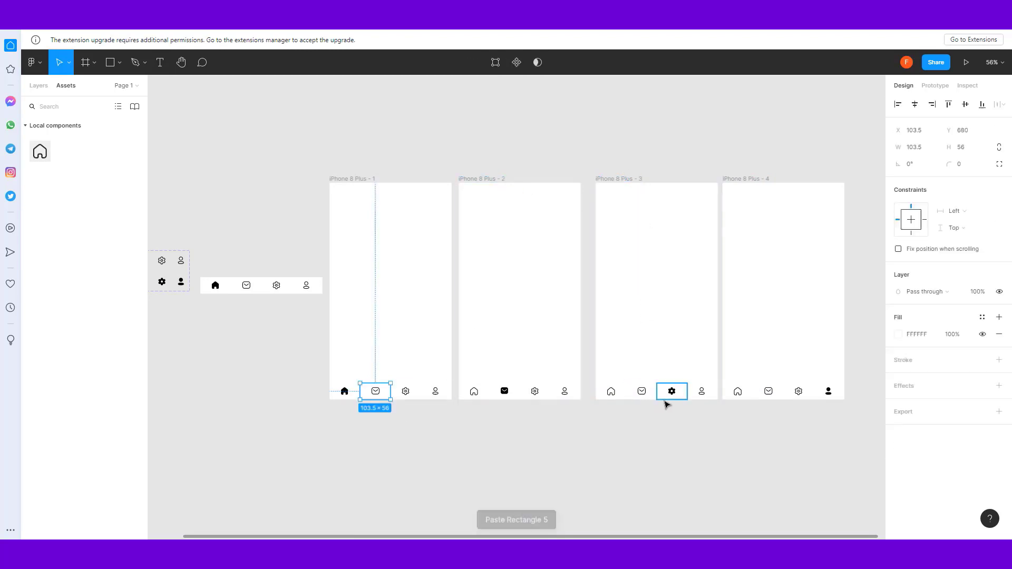
key(Escape)
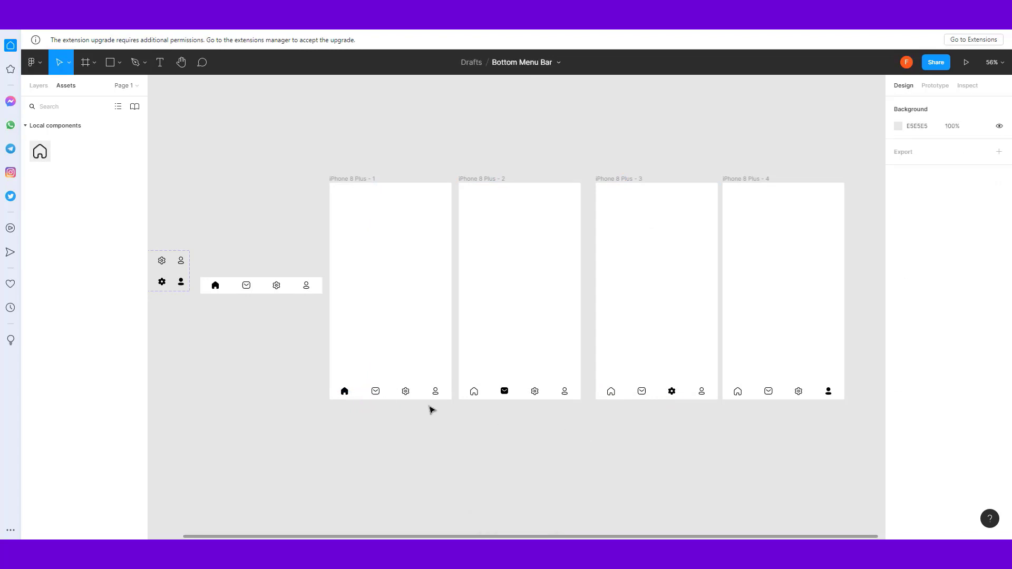
click(388, 393)
key(ctrl+c)
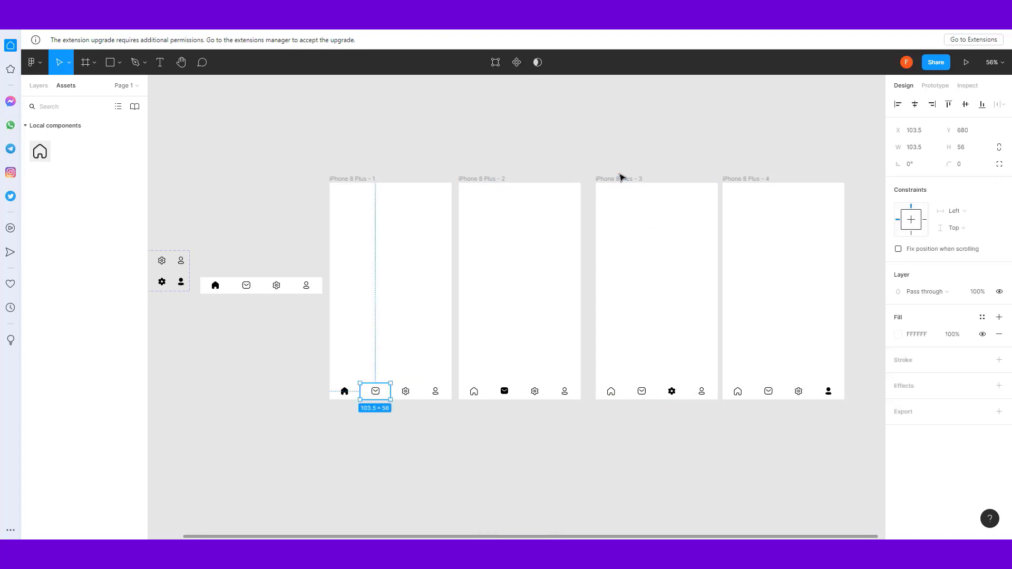
click(621, 180)
key(ctrl+v)
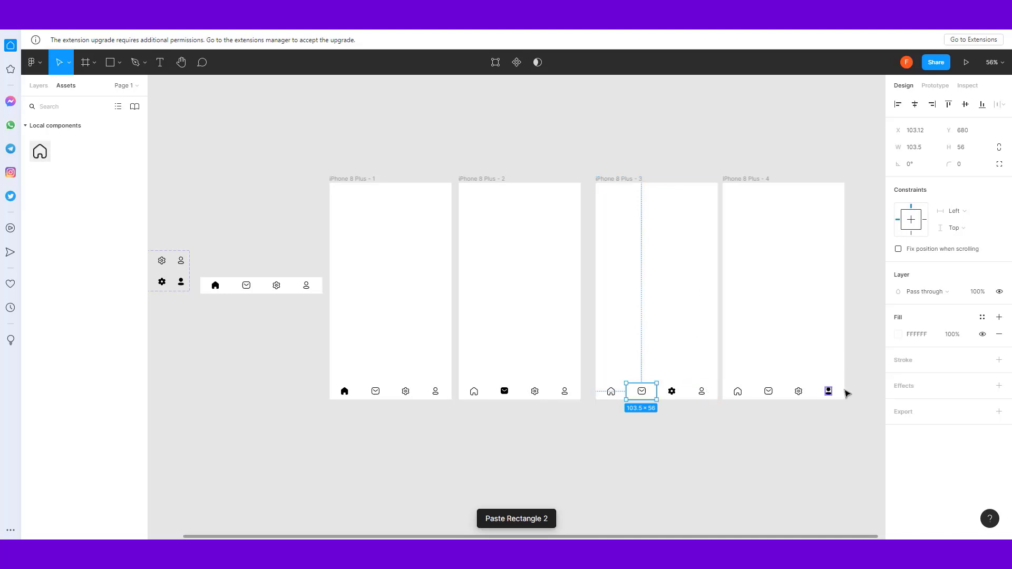
Paste frame 1's profile cell rectangle into frames 2 and 3
click(445, 396)
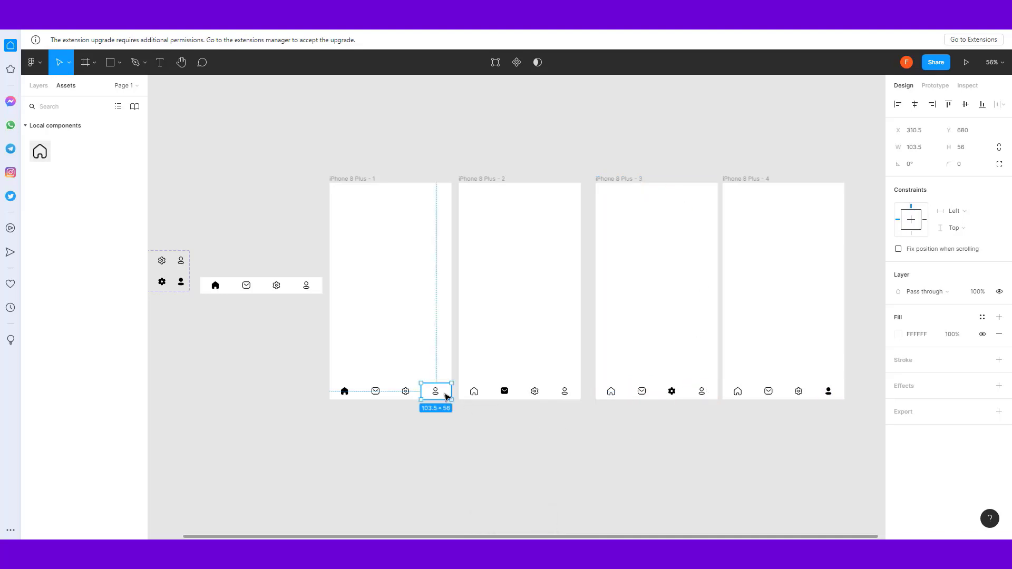
click(555, 399)
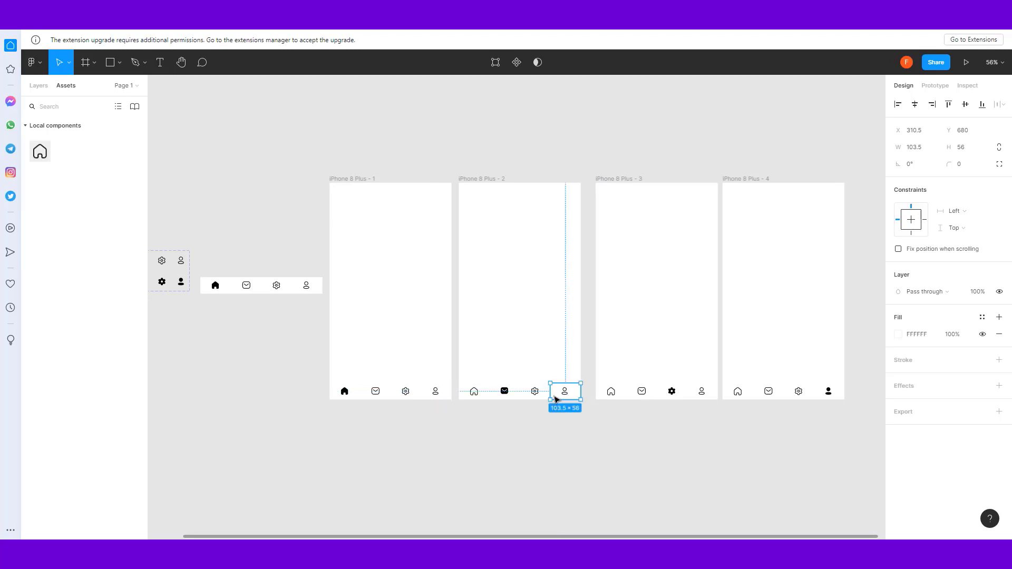
click(484, 179)
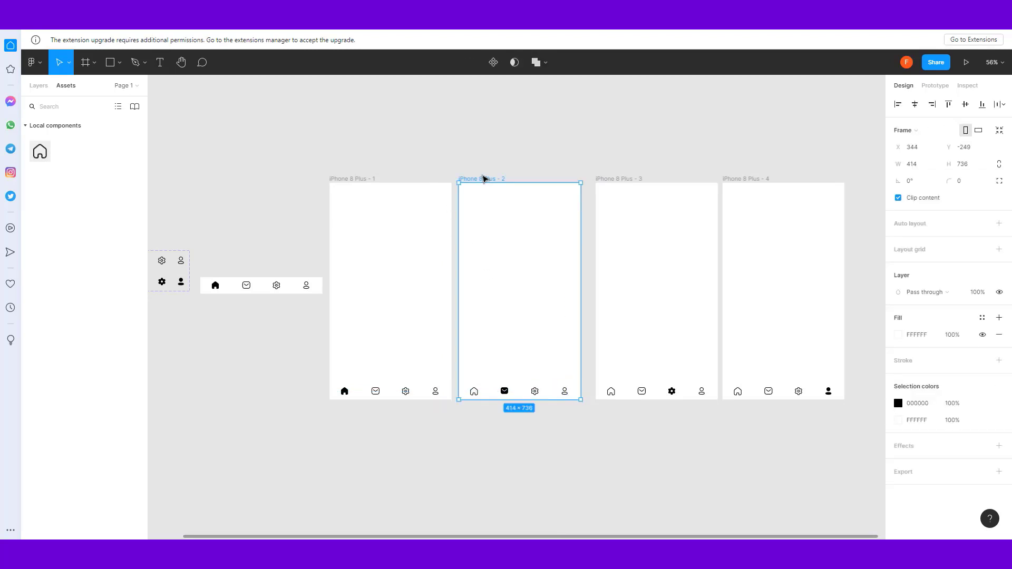
key(ctrl+v)
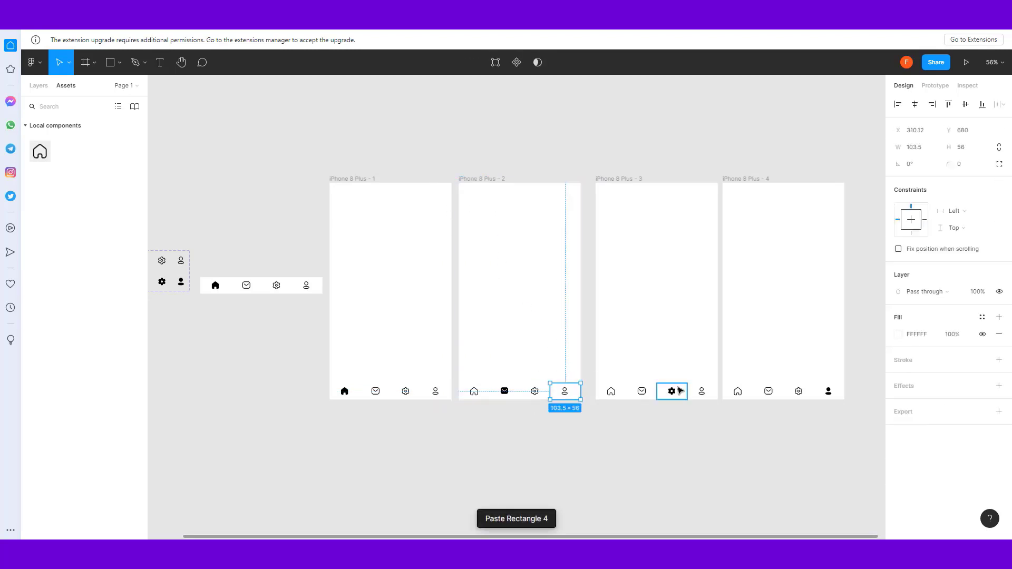
click(709, 388)
key(Delete)
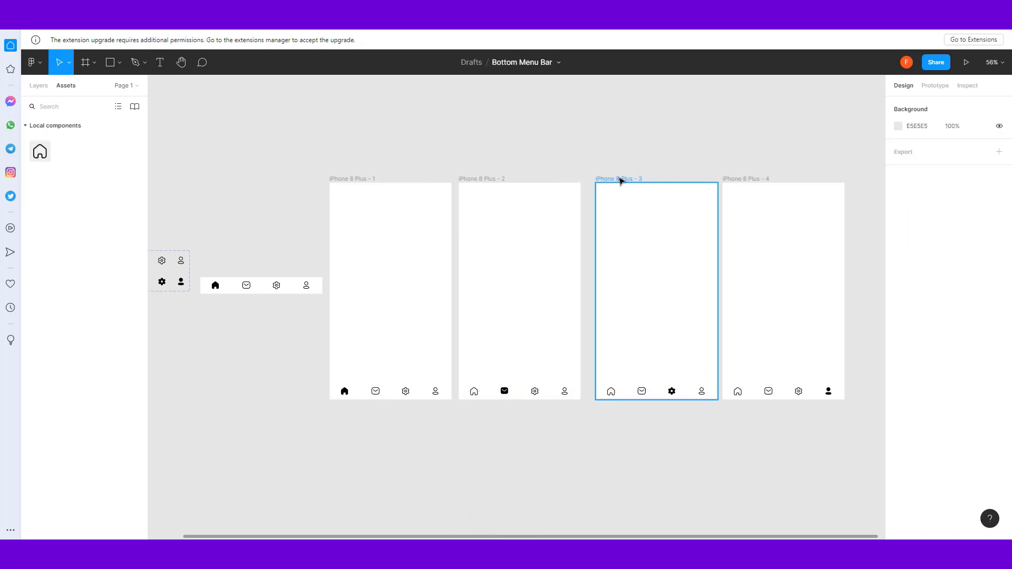
click(621, 180)
key(ctrl+v)
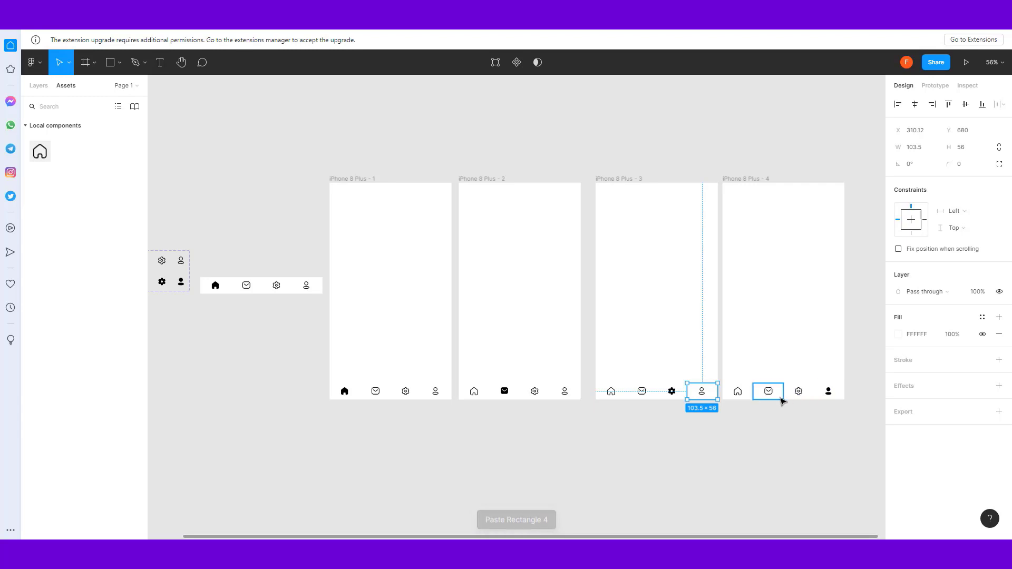
click(966, 62)
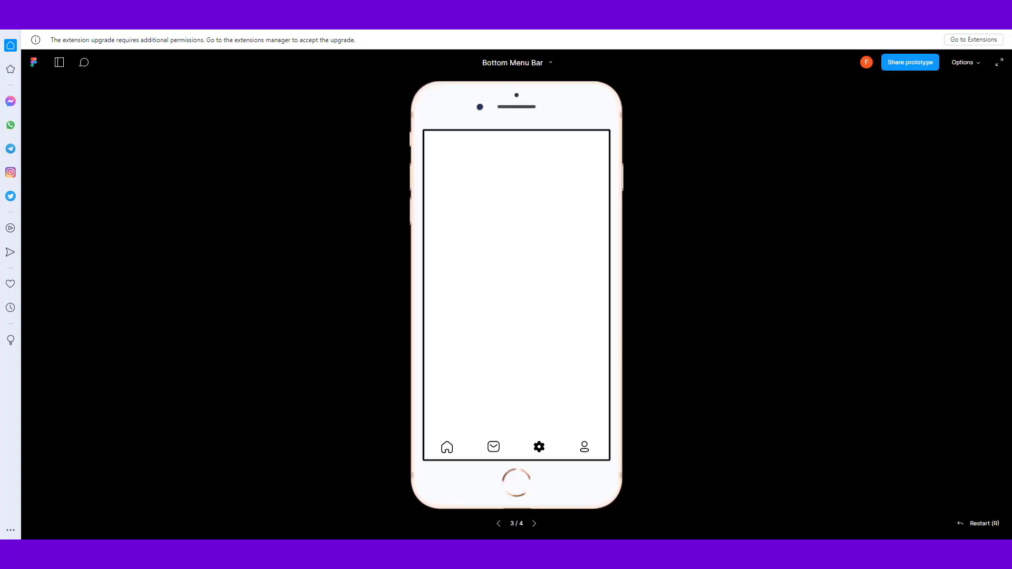
click(446, 445)
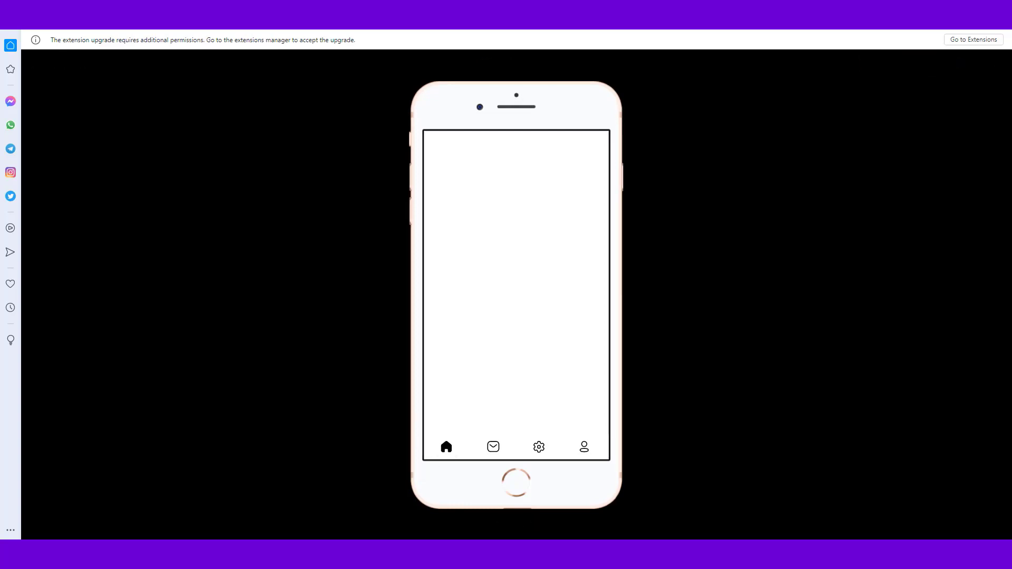
click(490, 447)
click(536, 447)
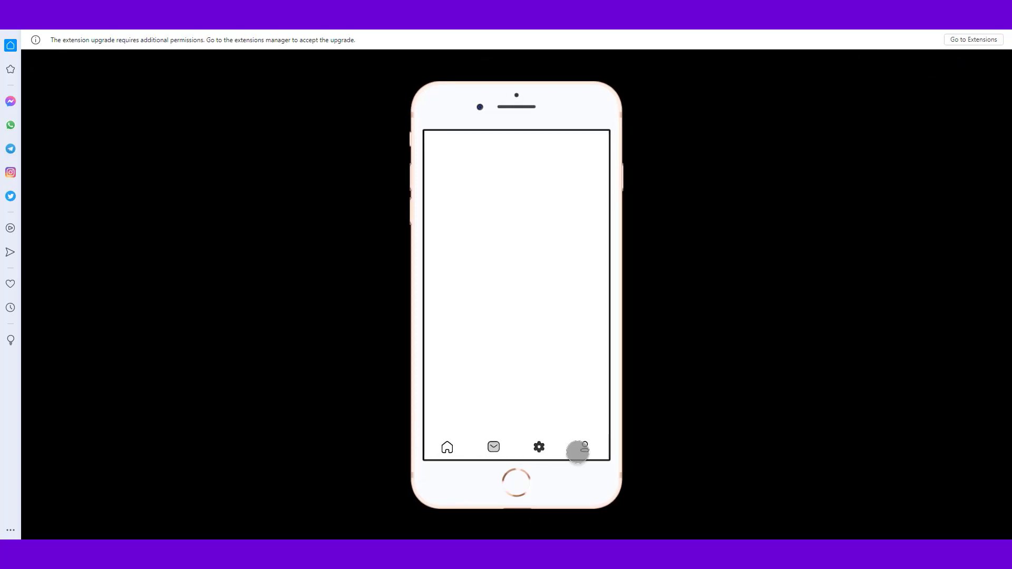
click(585, 448)
click(538, 447)
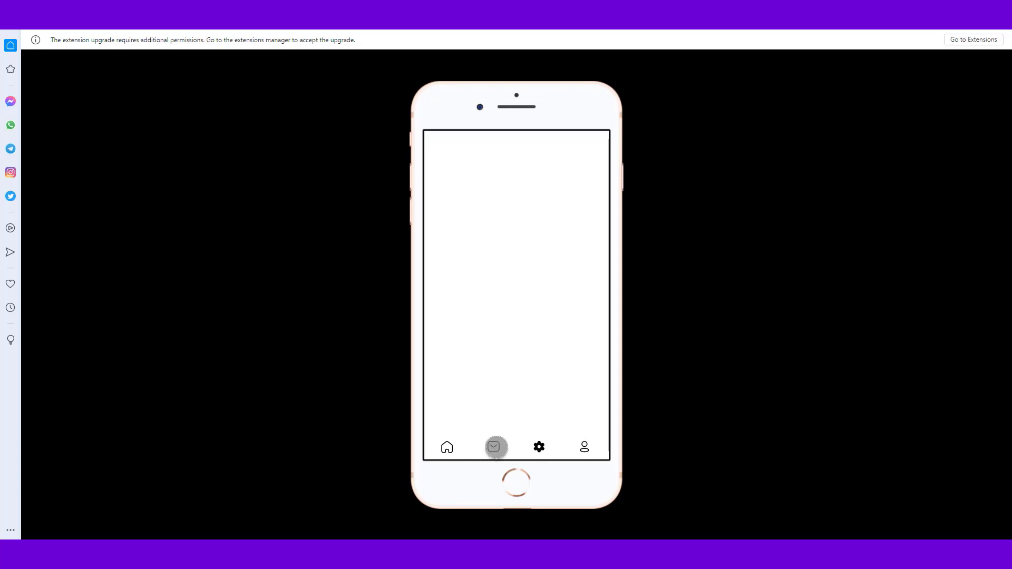
click(493, 447)
click(450, 447)
click(493, 447)
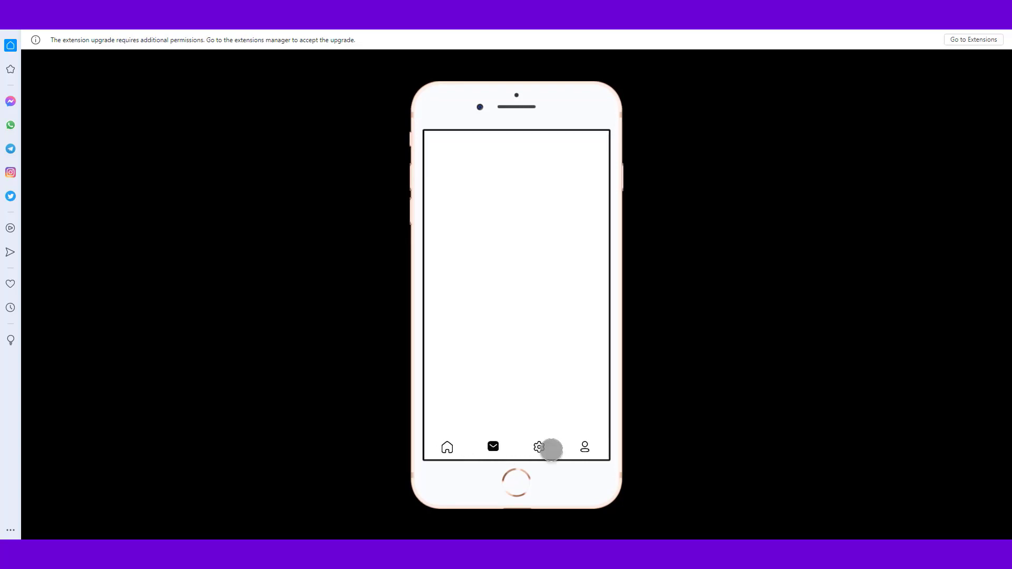
click(540, 447)
click(587, 449)
click(494, 446)
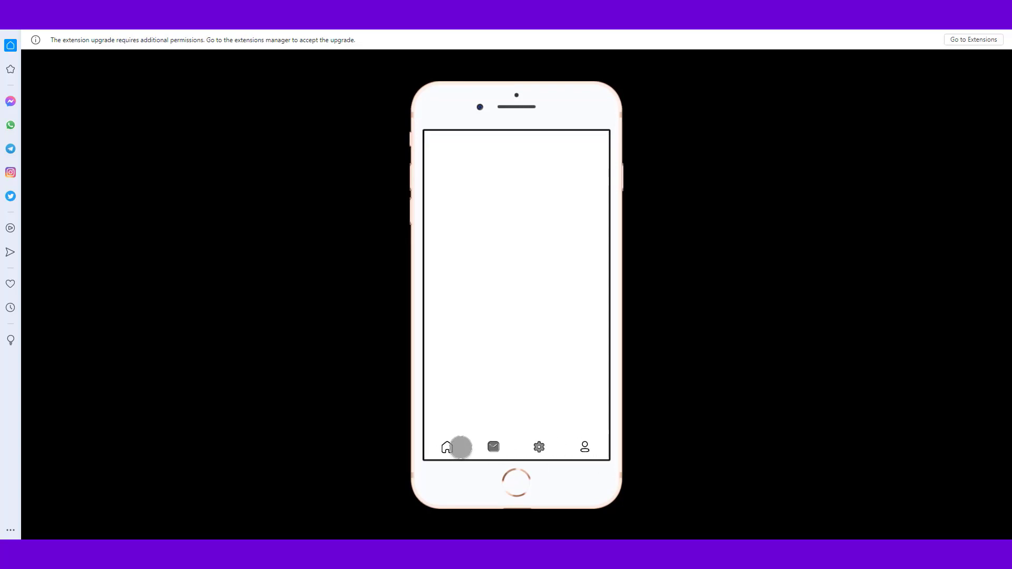
click(453, 447)
click(493, 446)
click(538, 447)
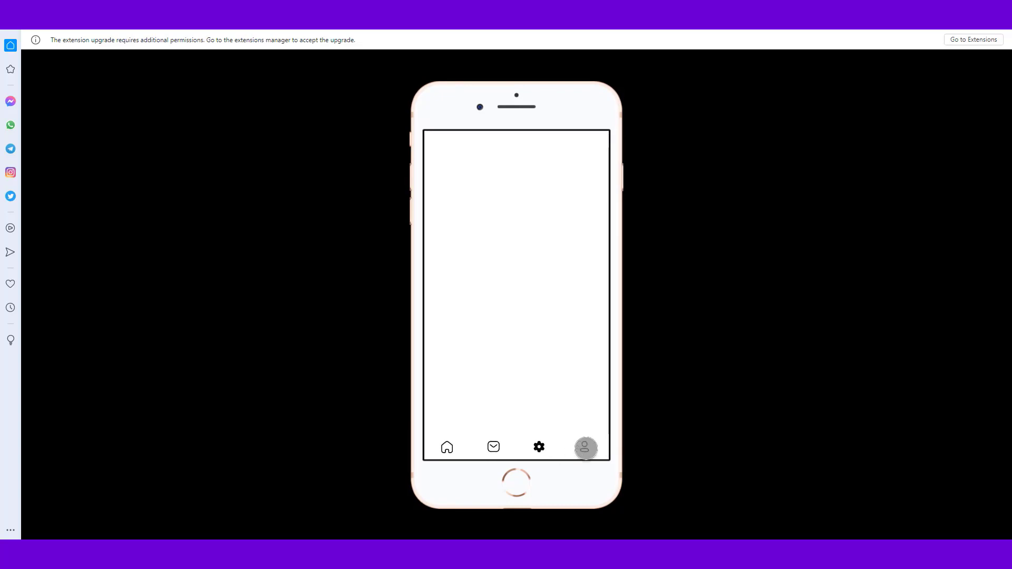
click(585, 448)
click(537, 448)
click(493, 446)
click(453, 447)
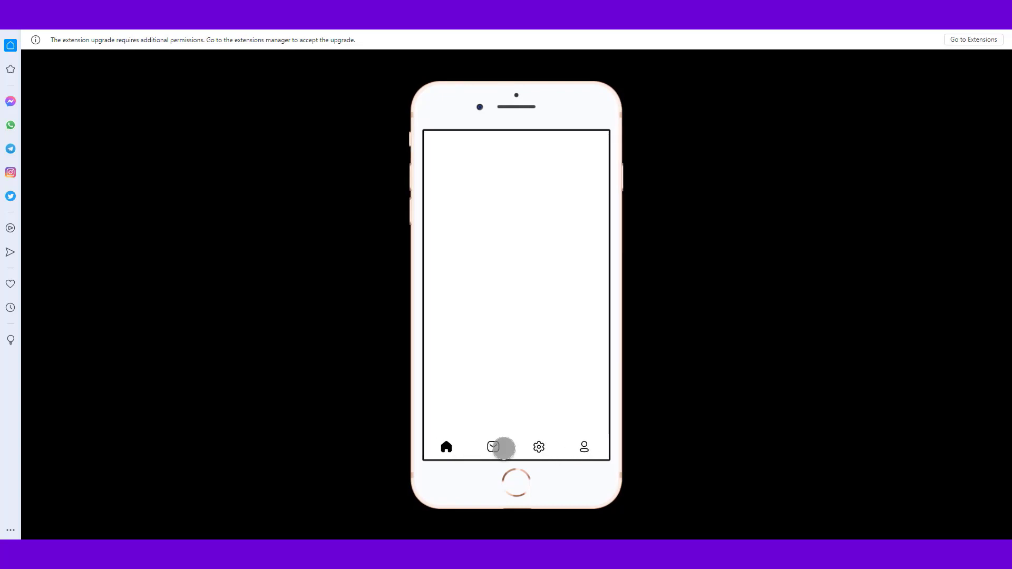
click(494, 447)
click(537, 447)
click(585, 447)
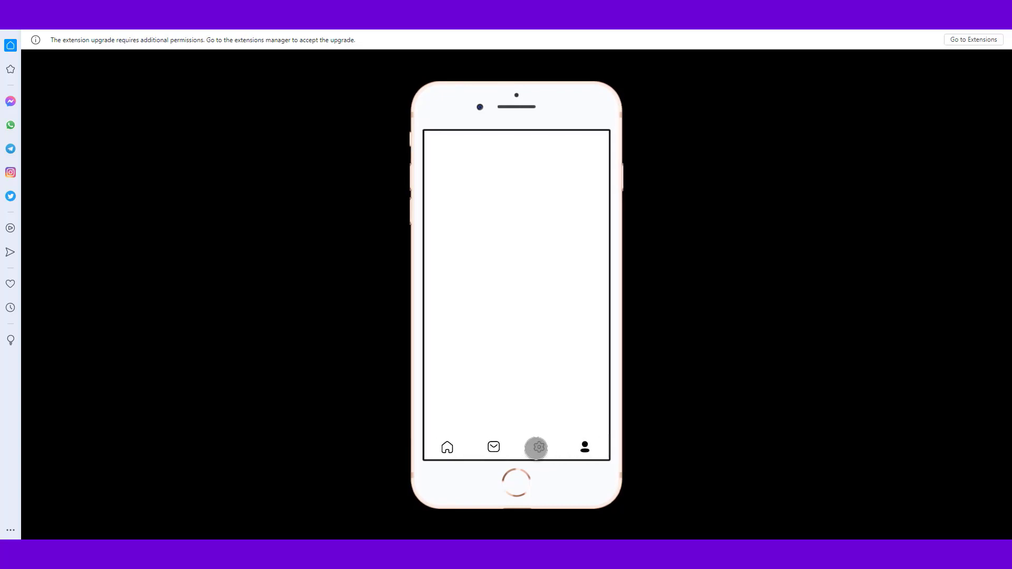
click(538, 448)
click(489, 447)
click(453, 447)
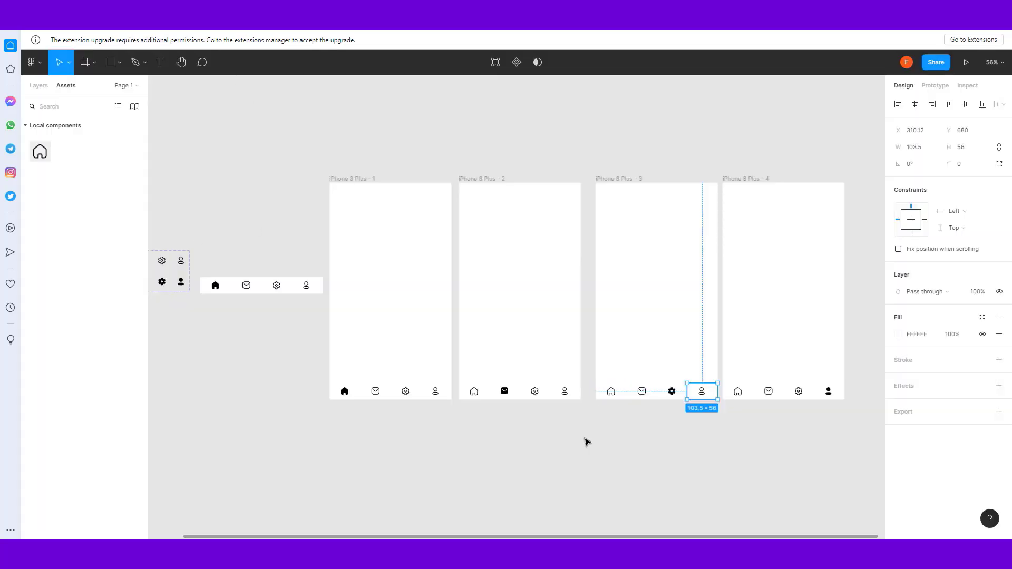
Zoom into frame 1 and swap its mail and settings icons for Profile icons
click(587, 442)
scroll(577, 427, down, 1)
scroll(517, 423, down, 1)
scroll(369, 427, down, 2)
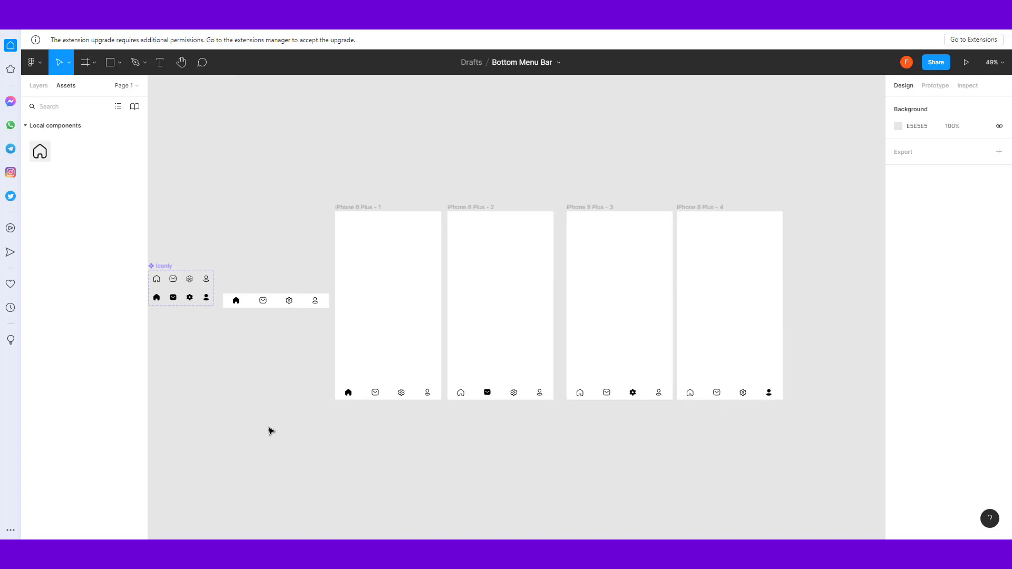
scroll(311, 397, left, 3)
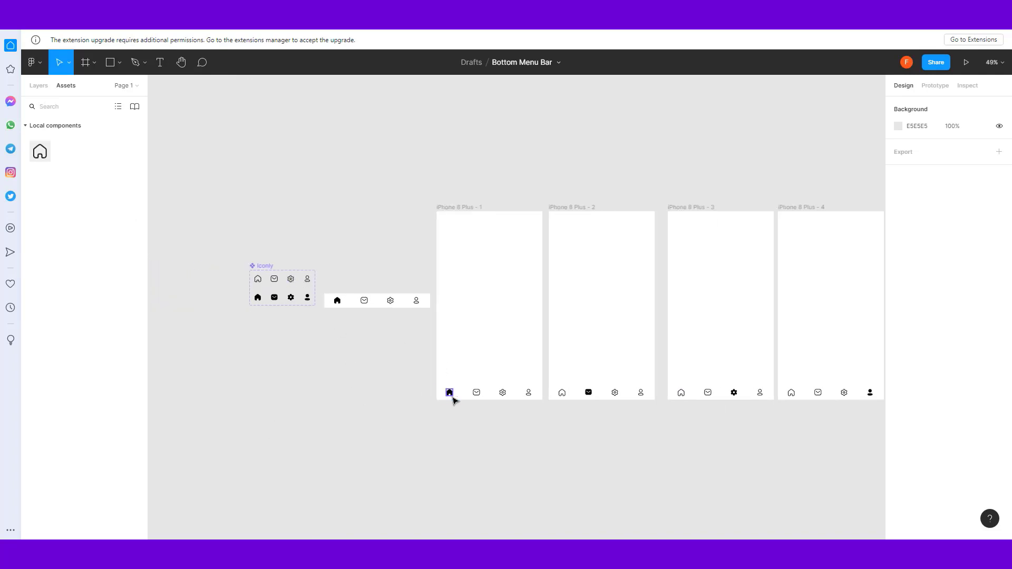
scroll(450, 396, up, 5)
click(507, 393)
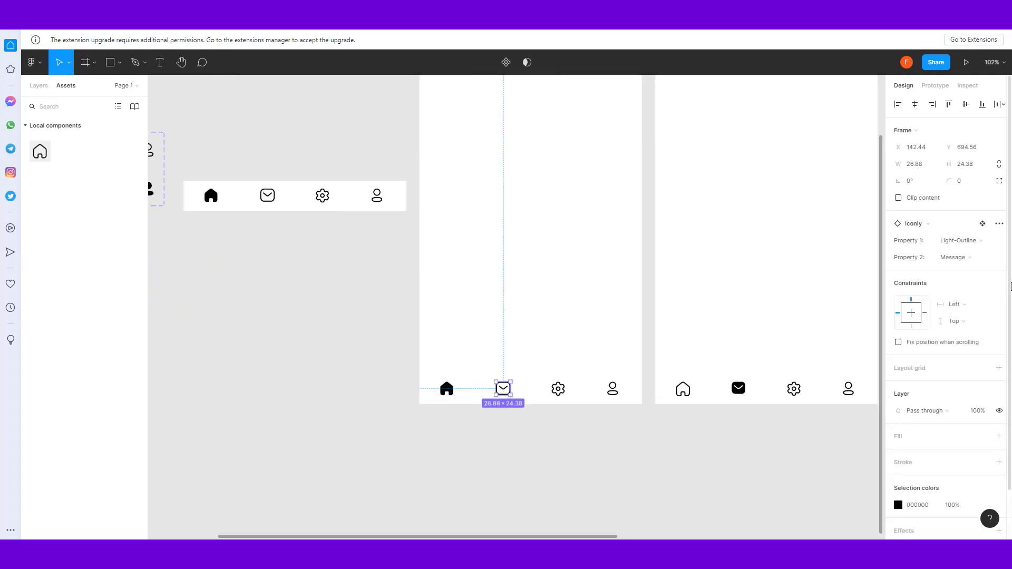
click(952, 263)
click(958, 271)
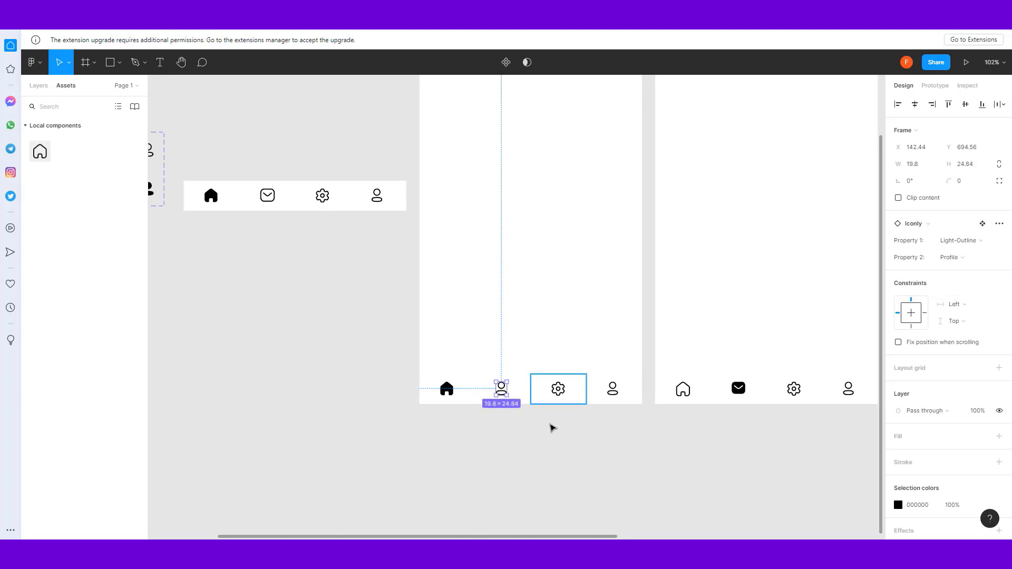
click(558, 390)
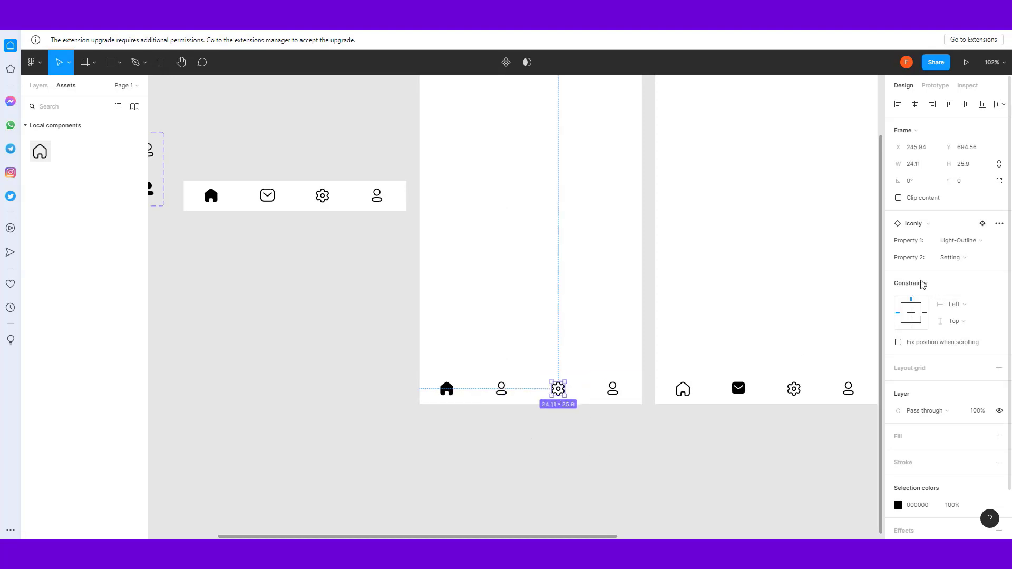
click(951, 257)
click(964, 246)
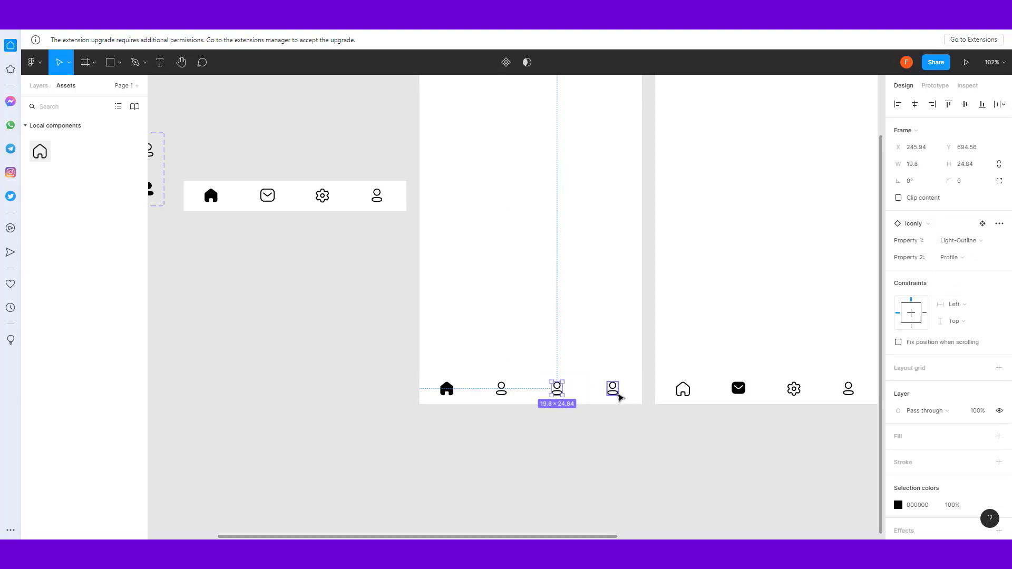
Change frame 1's last nav icon to a filled Message icon
click(612, 388)
click(956, 257)
click(973, 246)
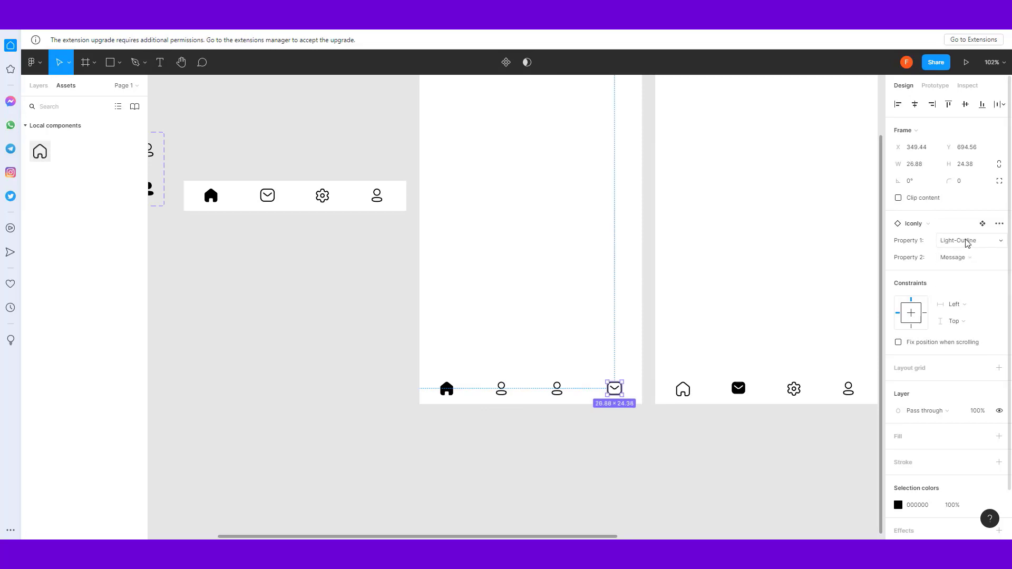
click(959, 228)
click(632, 459)
scroll(556, 442, down, 3)
scroll(556, 443, down, 3)
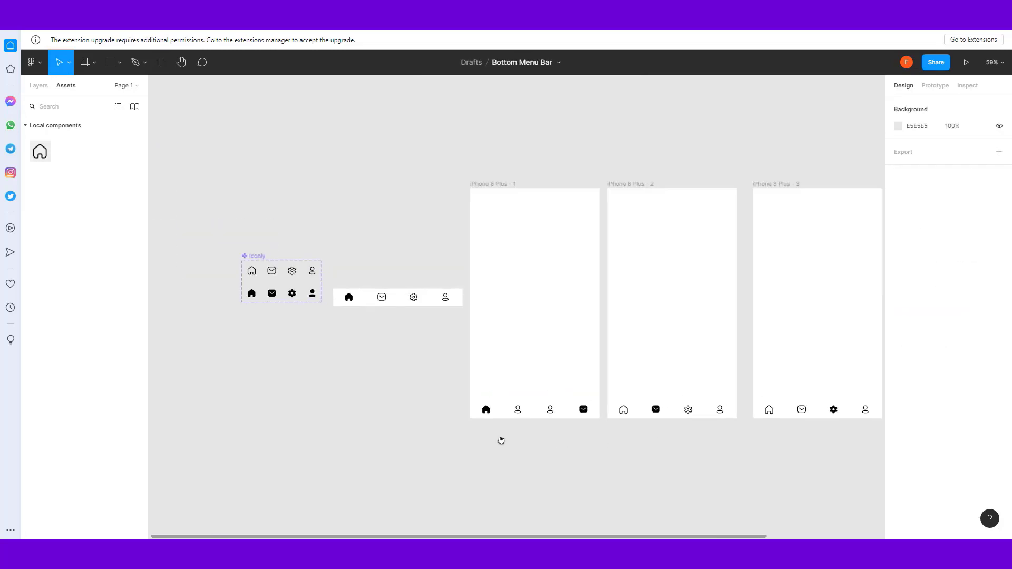
scroll(501, 441, right, 3)
scroll(822, 437, right, 1)
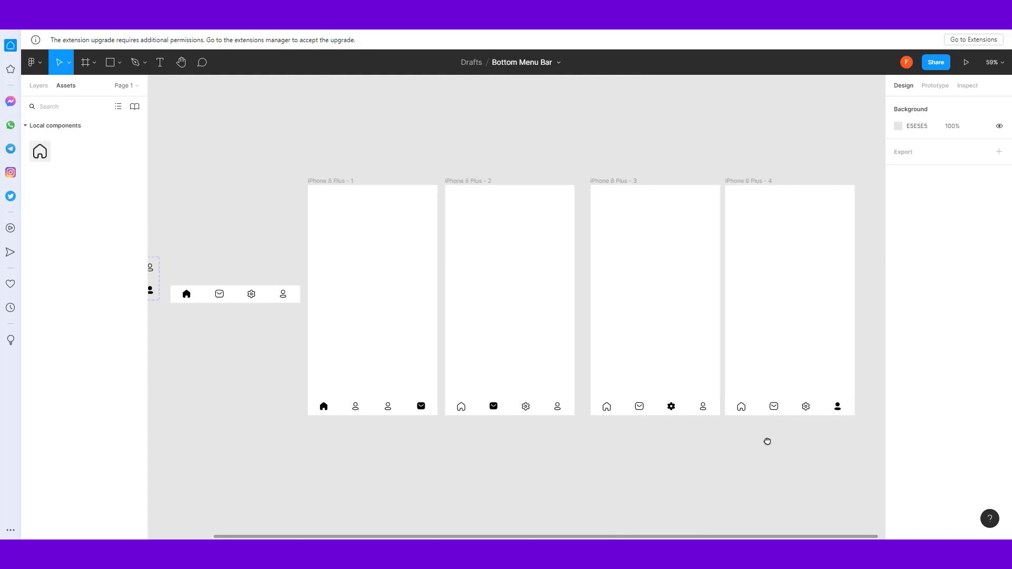
scroll(660, 441, down, 2)
scroll(492, 463, left, 2)
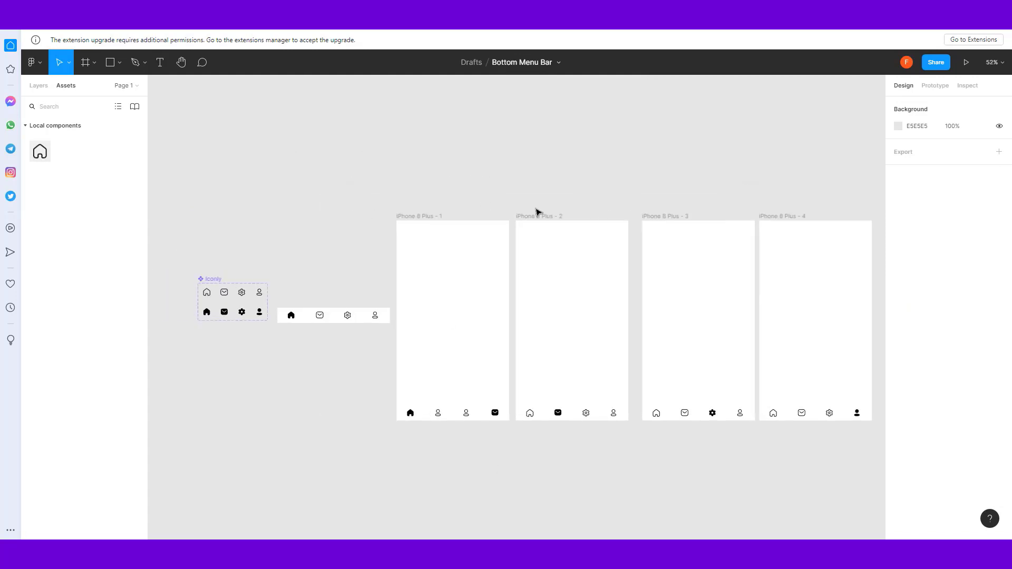
drag(536, 211, 519, 197)
drag(251, 217, 273, 217)
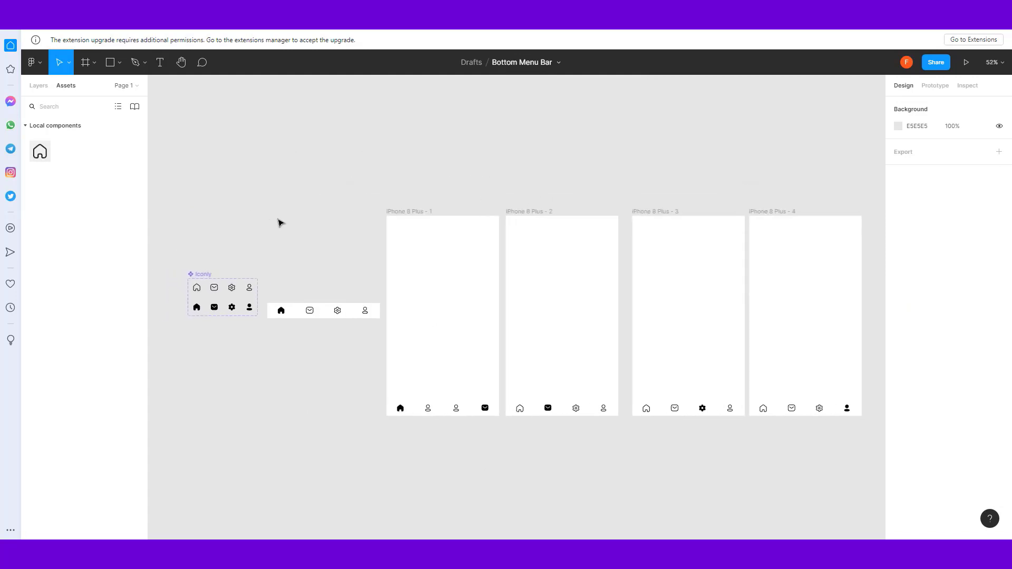